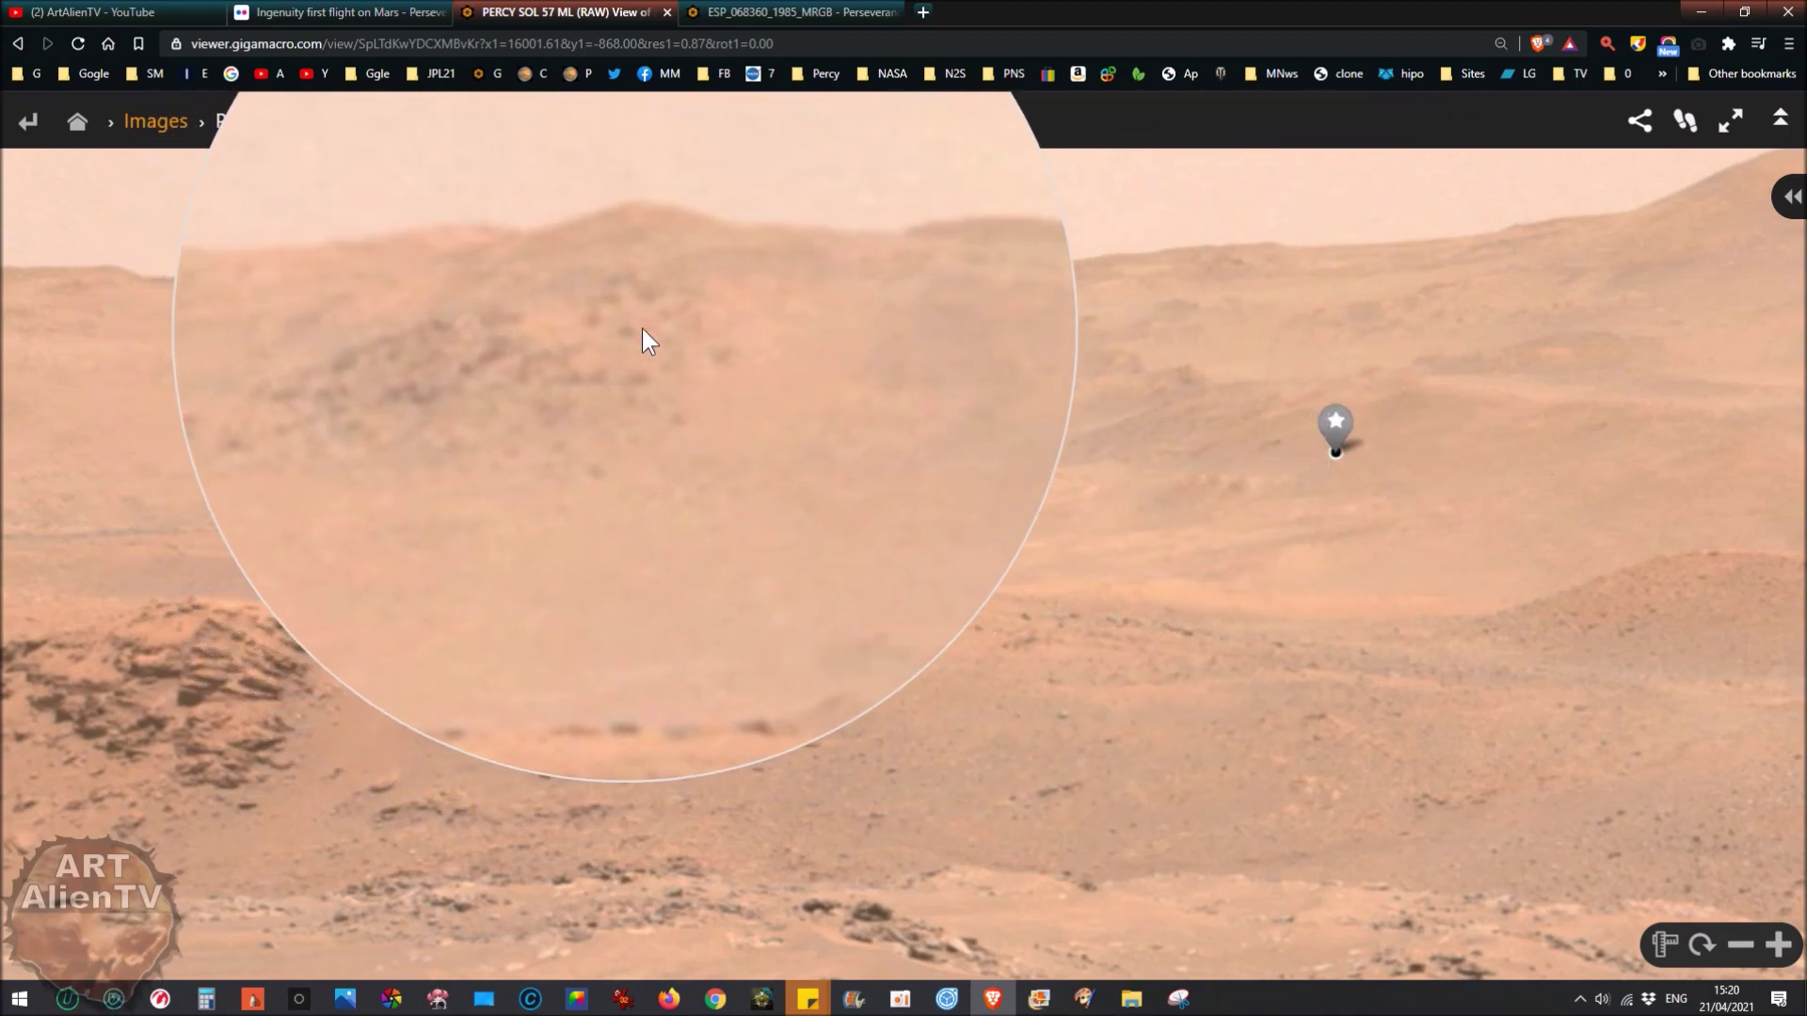
Examine the marked hill, the slope below its marker and the neighbouring ridges in the Sol 57 panorama, using the magnifier for detail
left_click(610, 381)
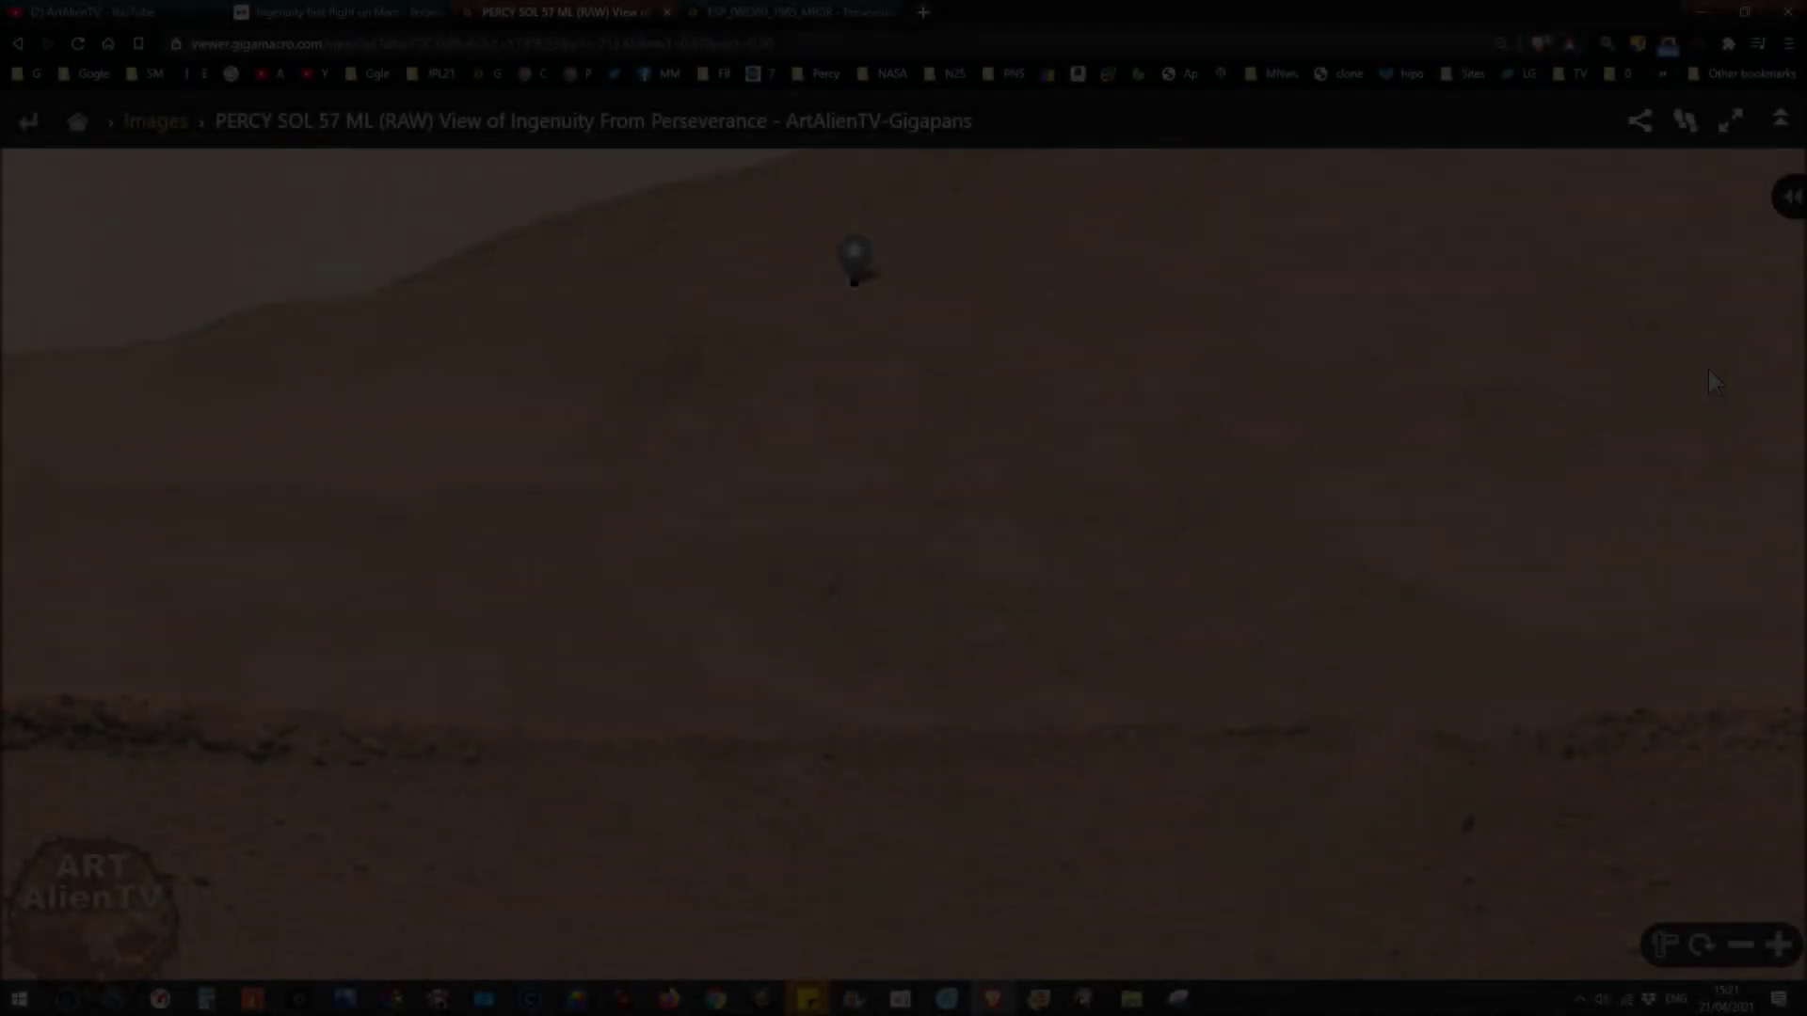
scroll(1149, 535, "down", 10)
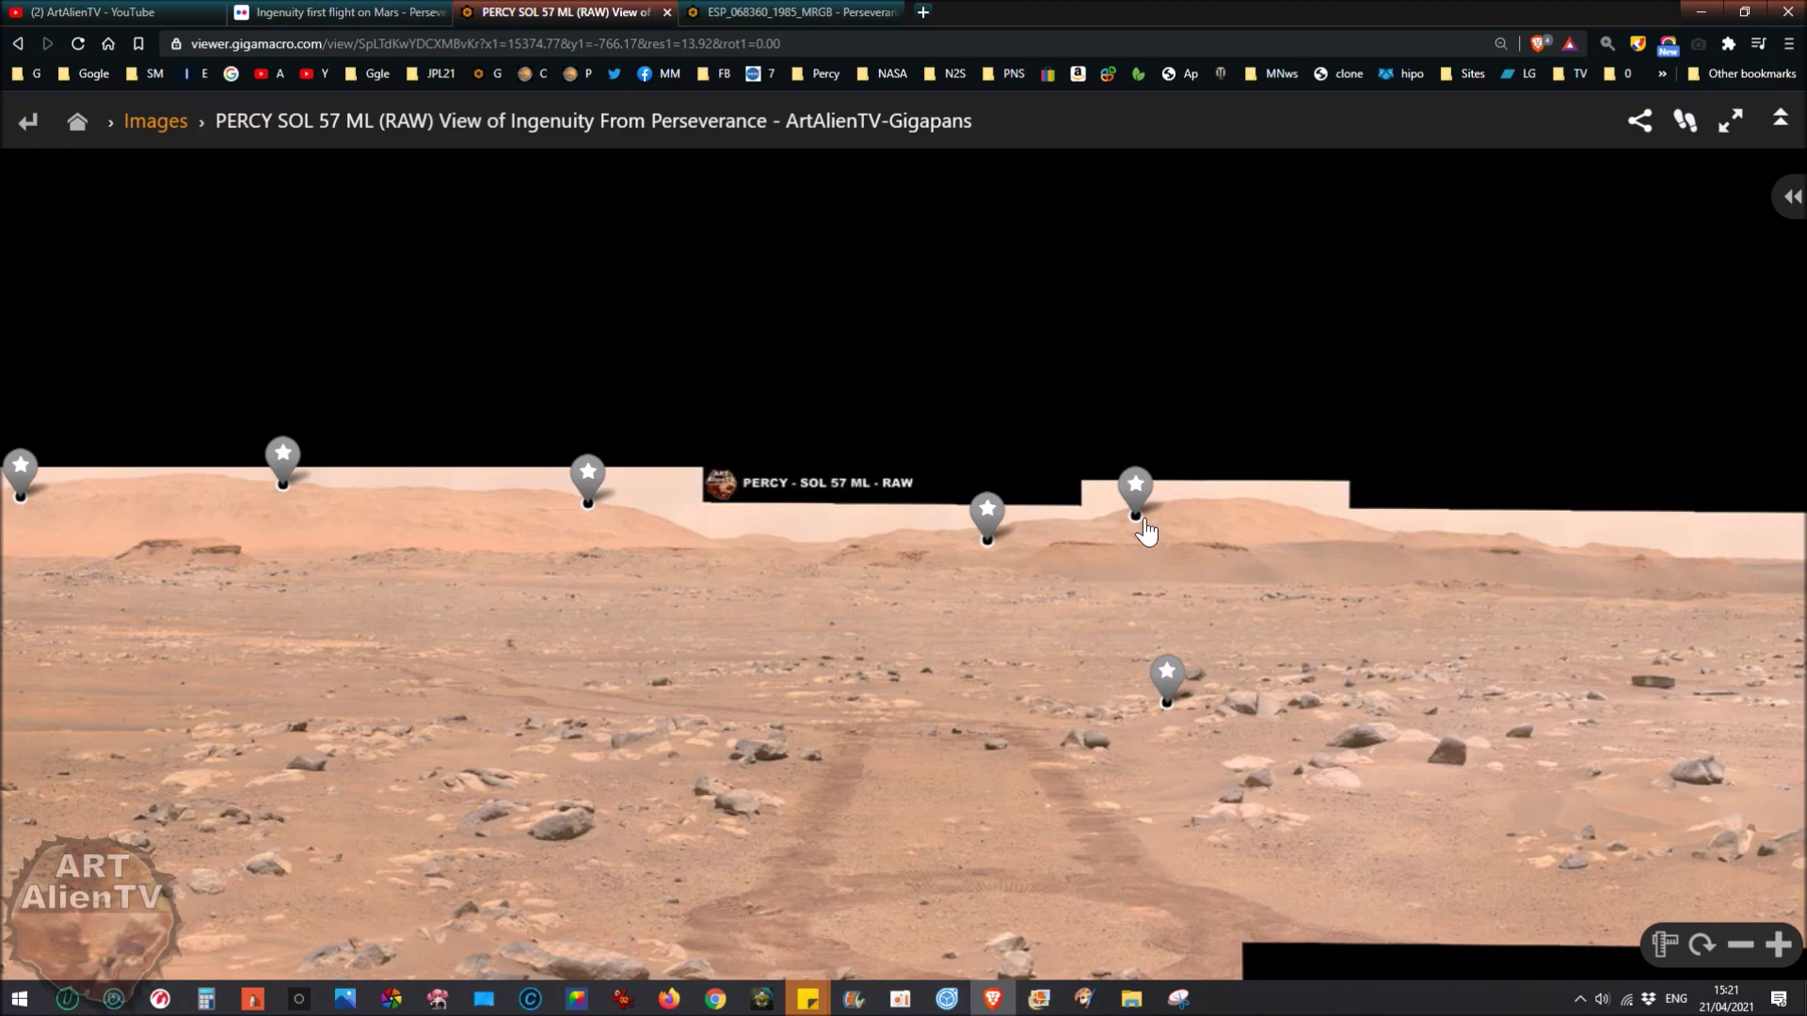
scroll(1142, 521, "up", 8)
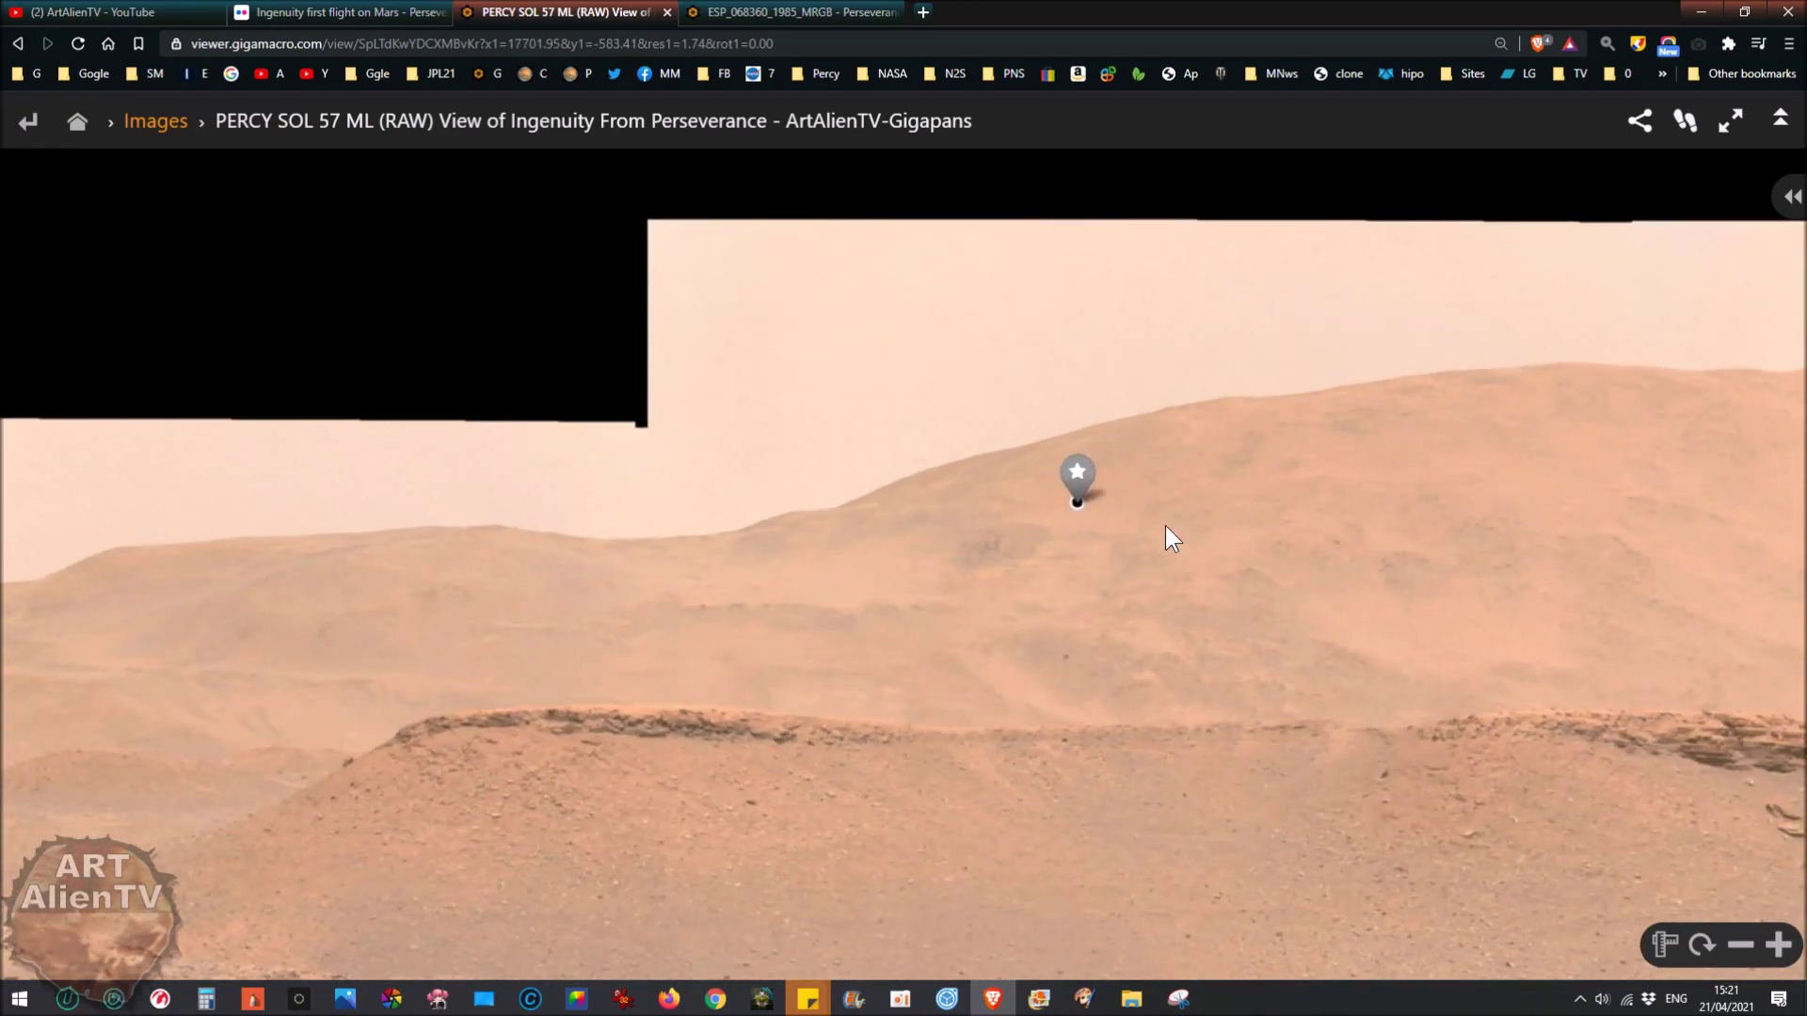
scroll(1076, 586, "up", 3)
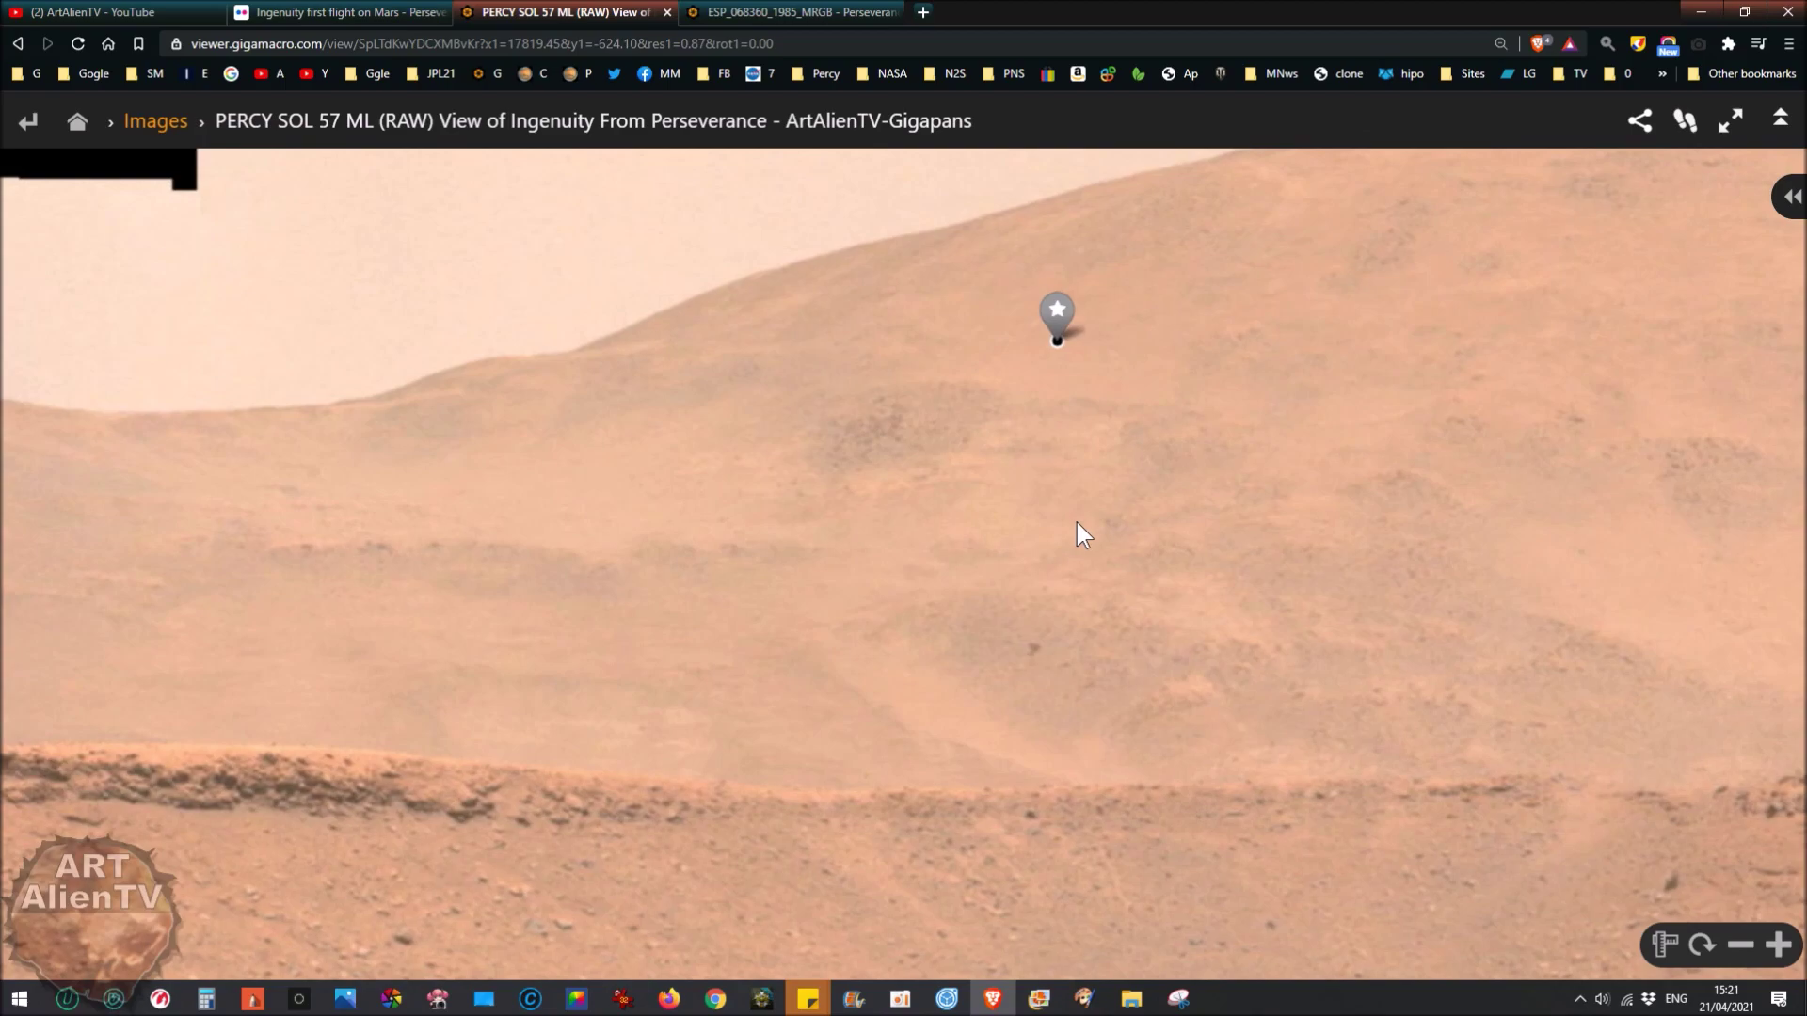
left_click(1604, 43)
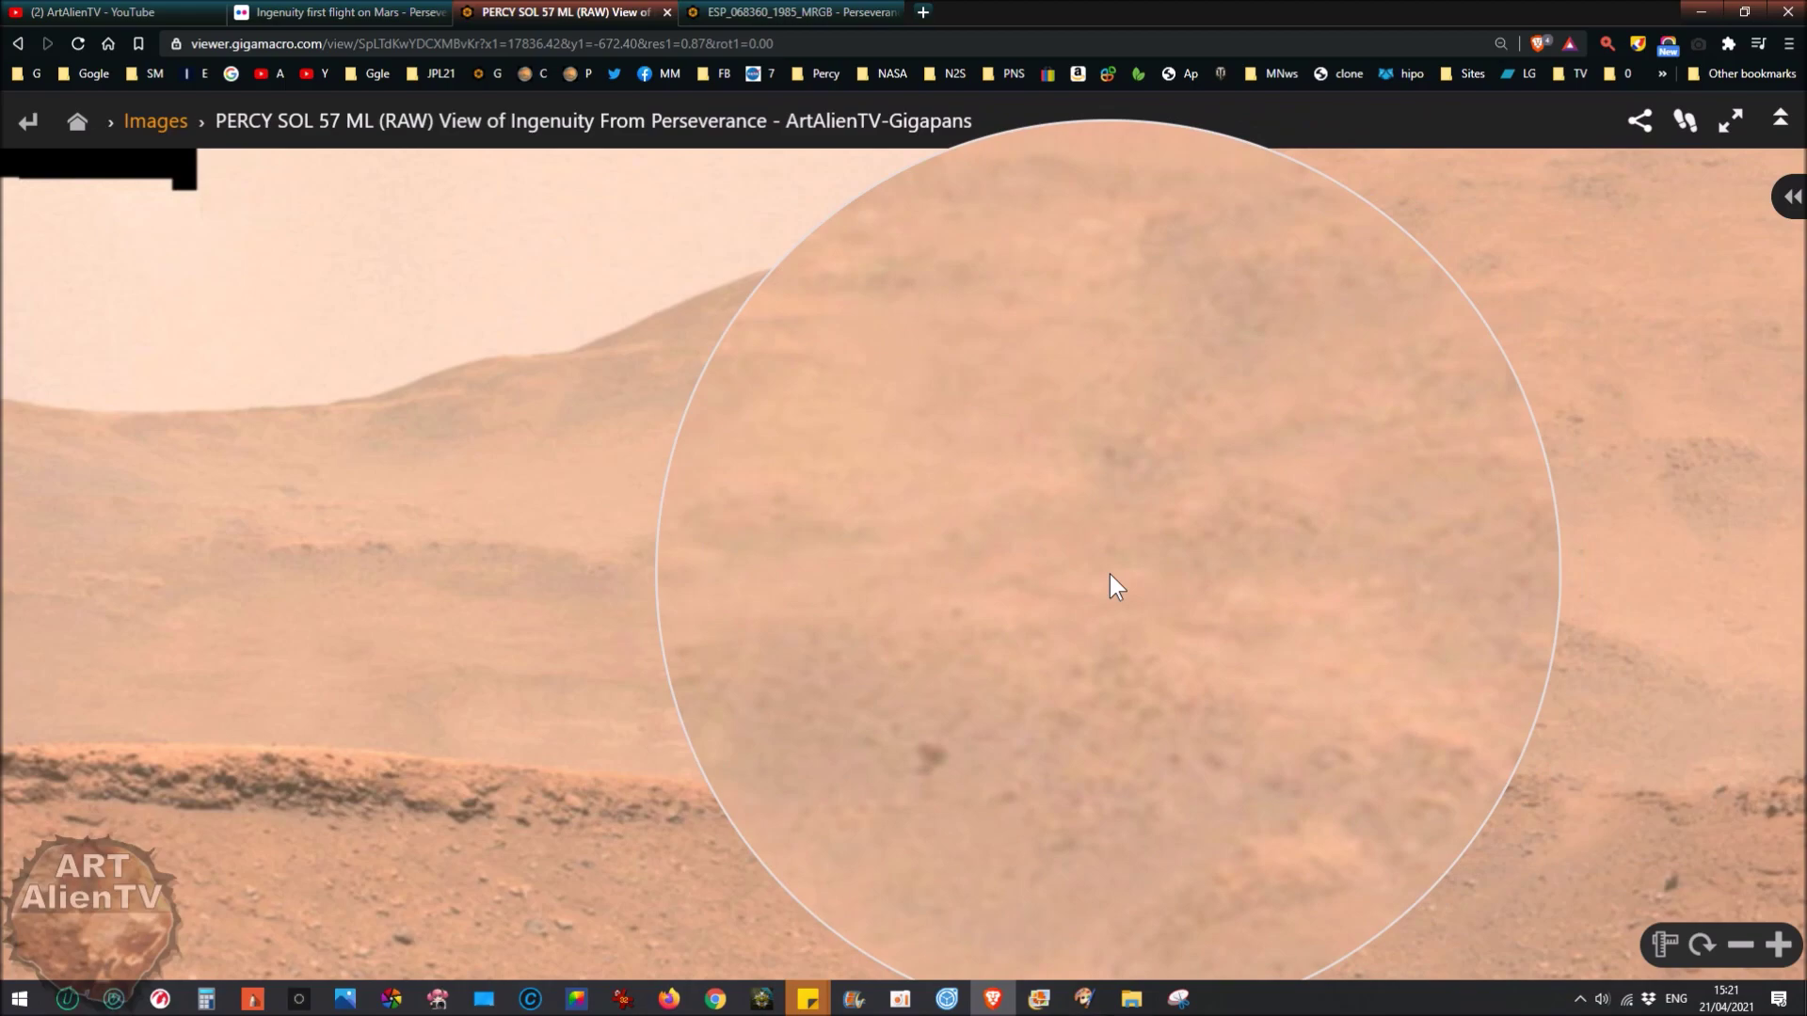
mouse_move(1109, 574)
left_mouse_down()
mouse_move(907, 600)
mouse_move(960, 524)
left_mouse_up()
left_click_drag(706, 633, 1098, 591)
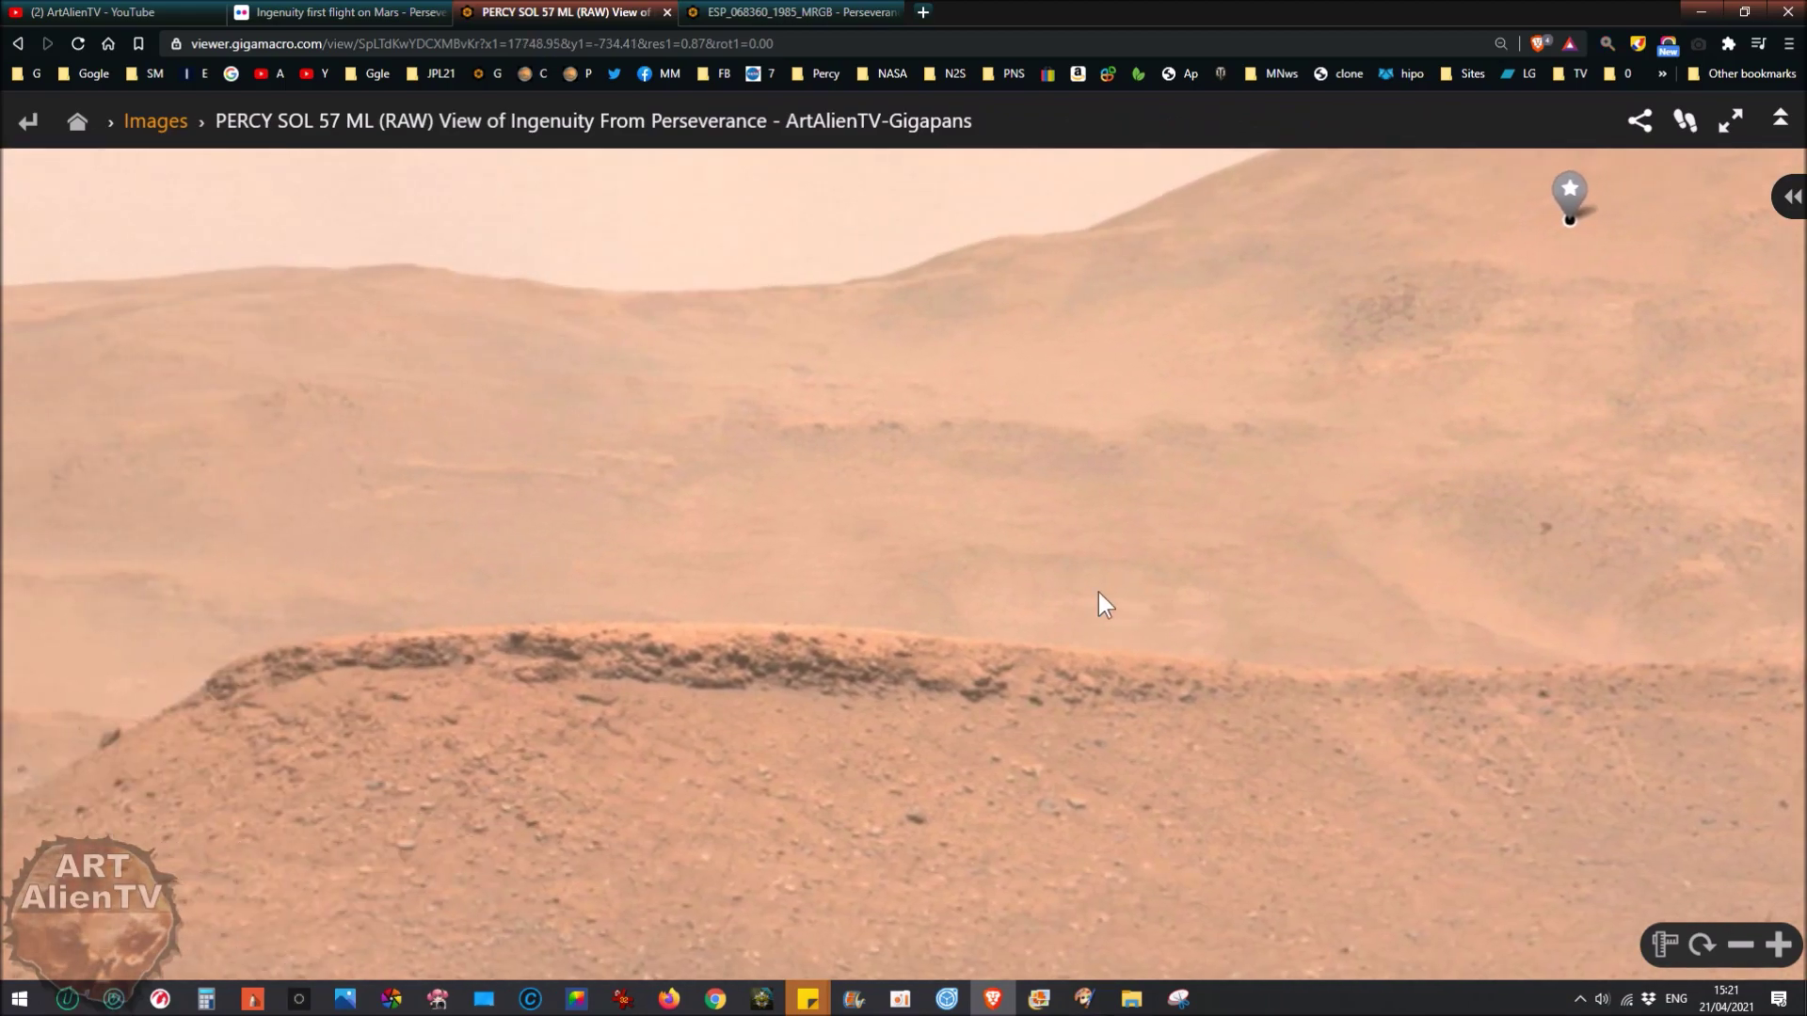
left_click_drag(649, 519, 1315, 527)
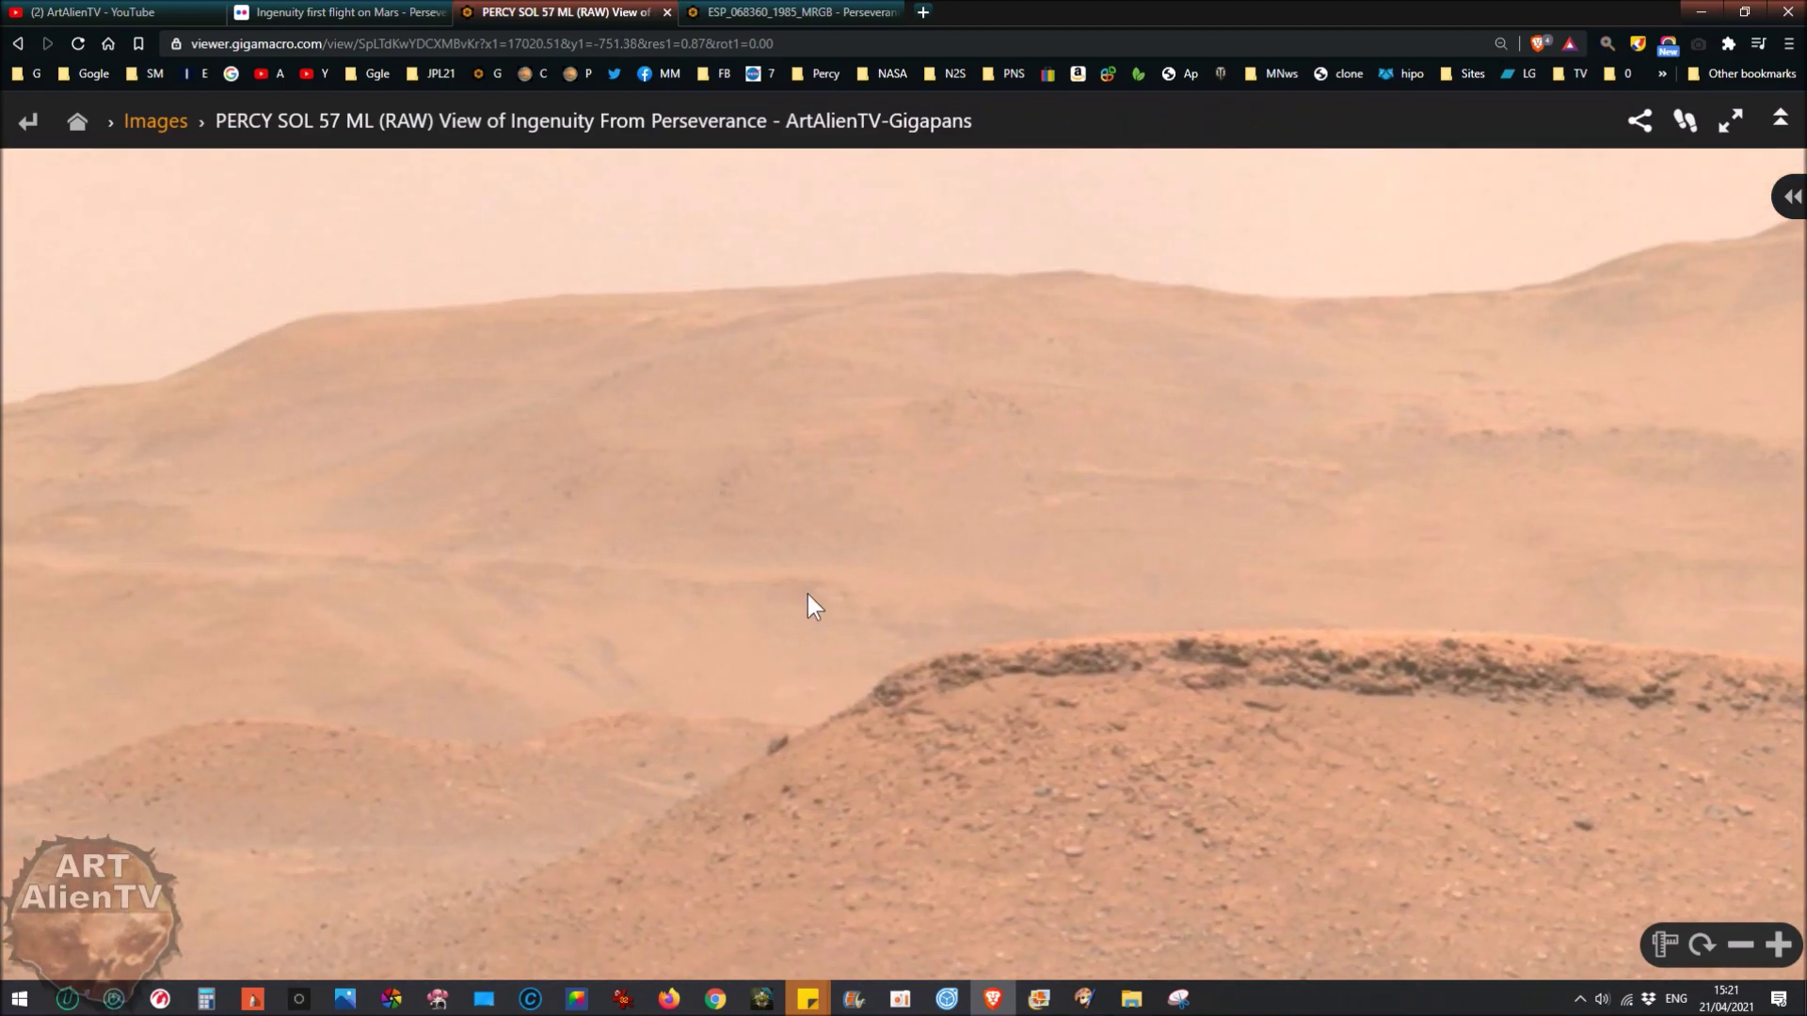
scroll(1338, 495, "down", 3)
left_click_drag(1439, 553, 906, 484)
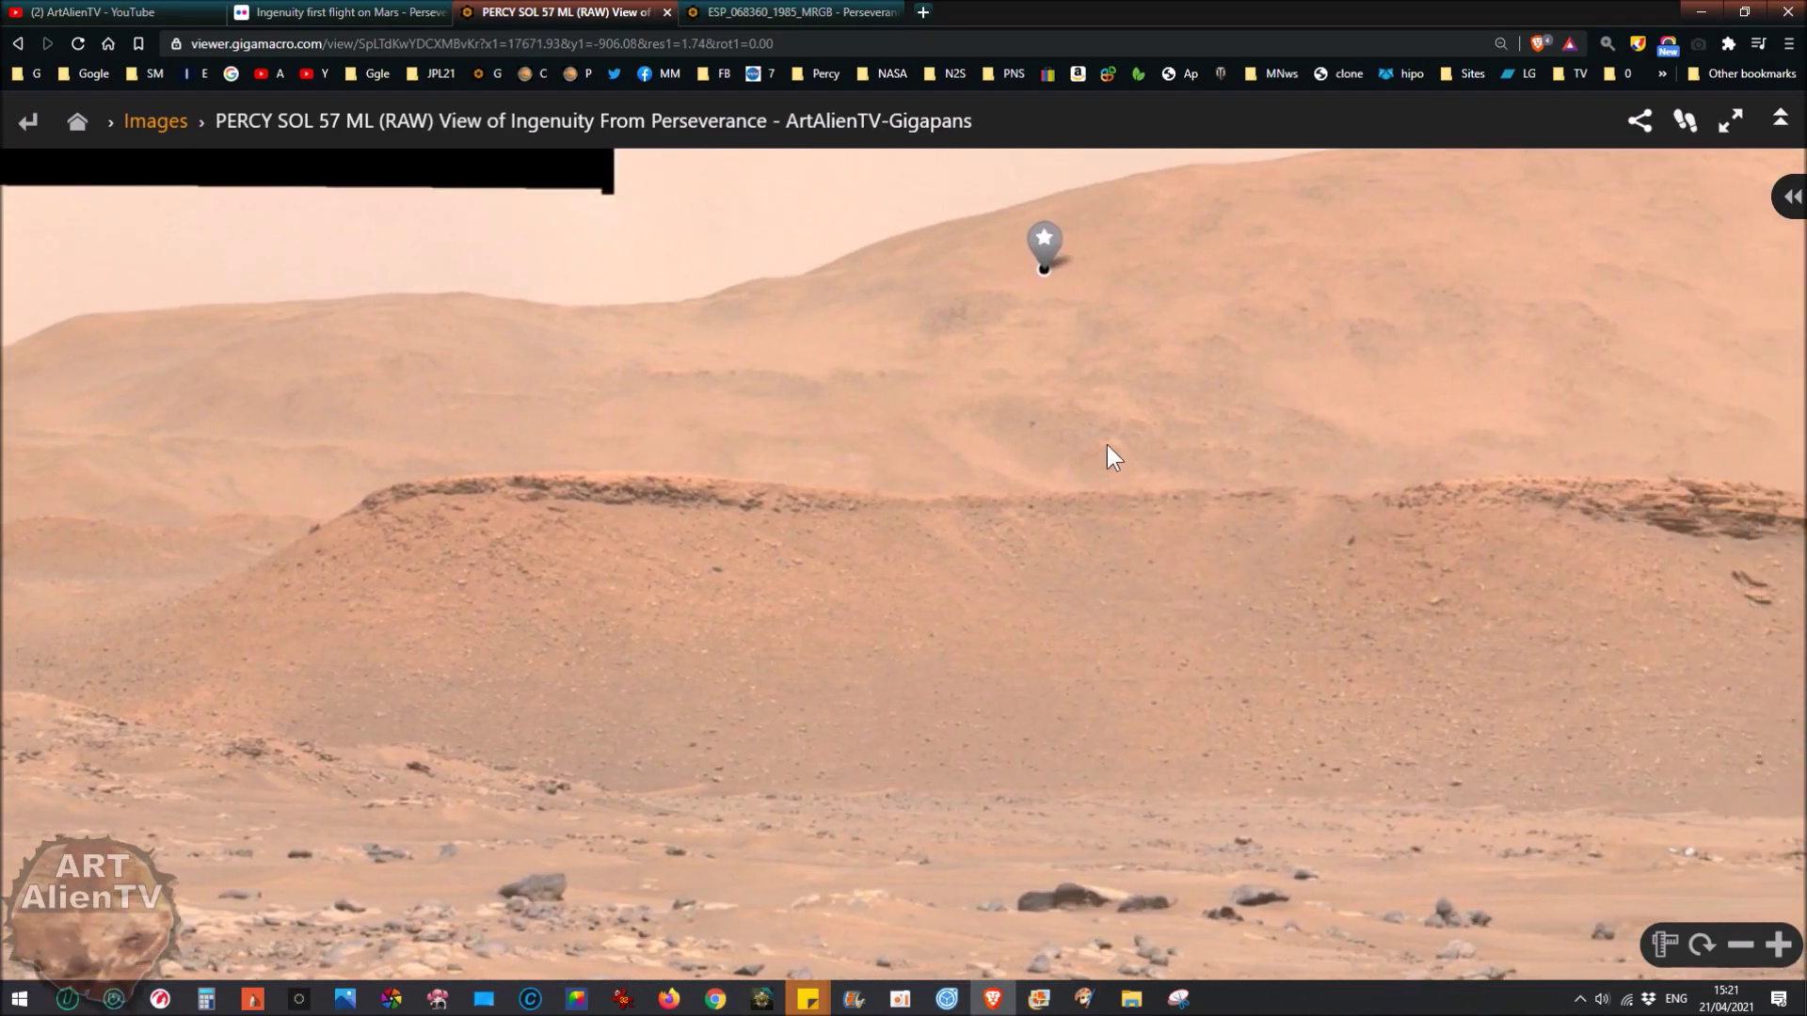
left_click_drag(1312, 420, 1003, 511)
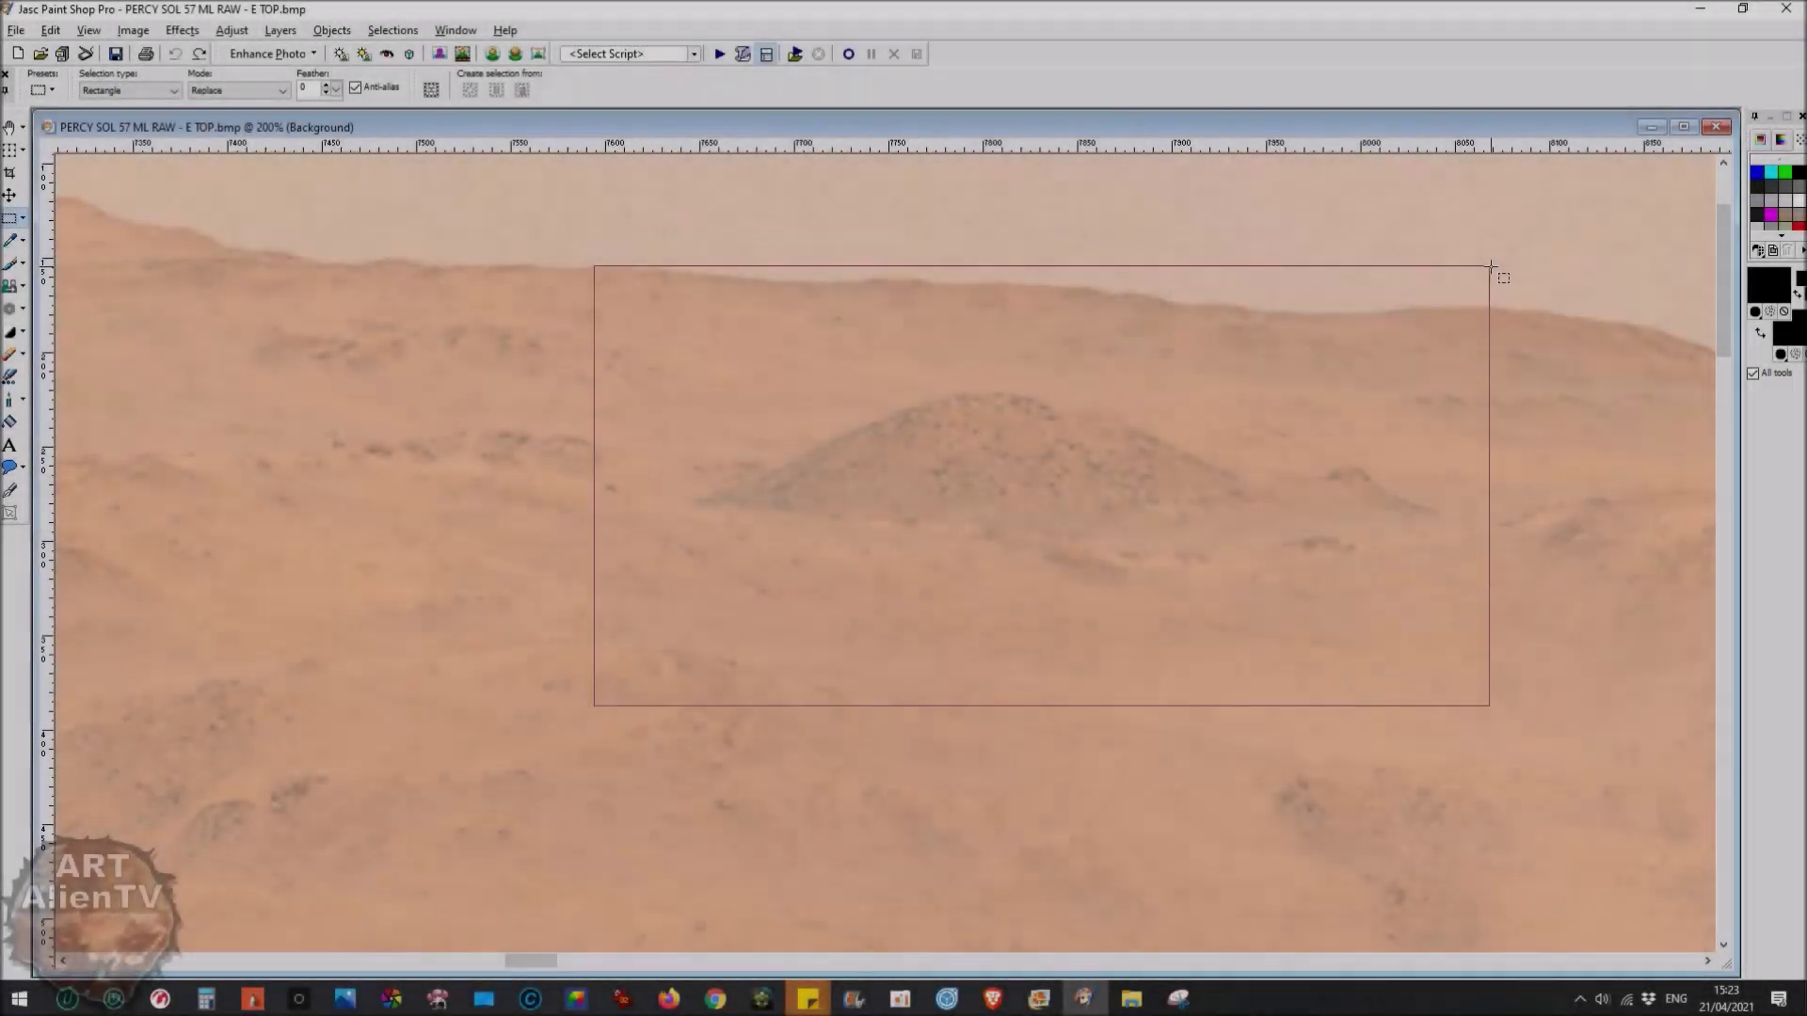
Make a rectangular selection around the dome-shaped mound and the small peak beside it
left_click_drag(1492, 267, 1456, 302)
scroll(1053, 483, "down", 1)
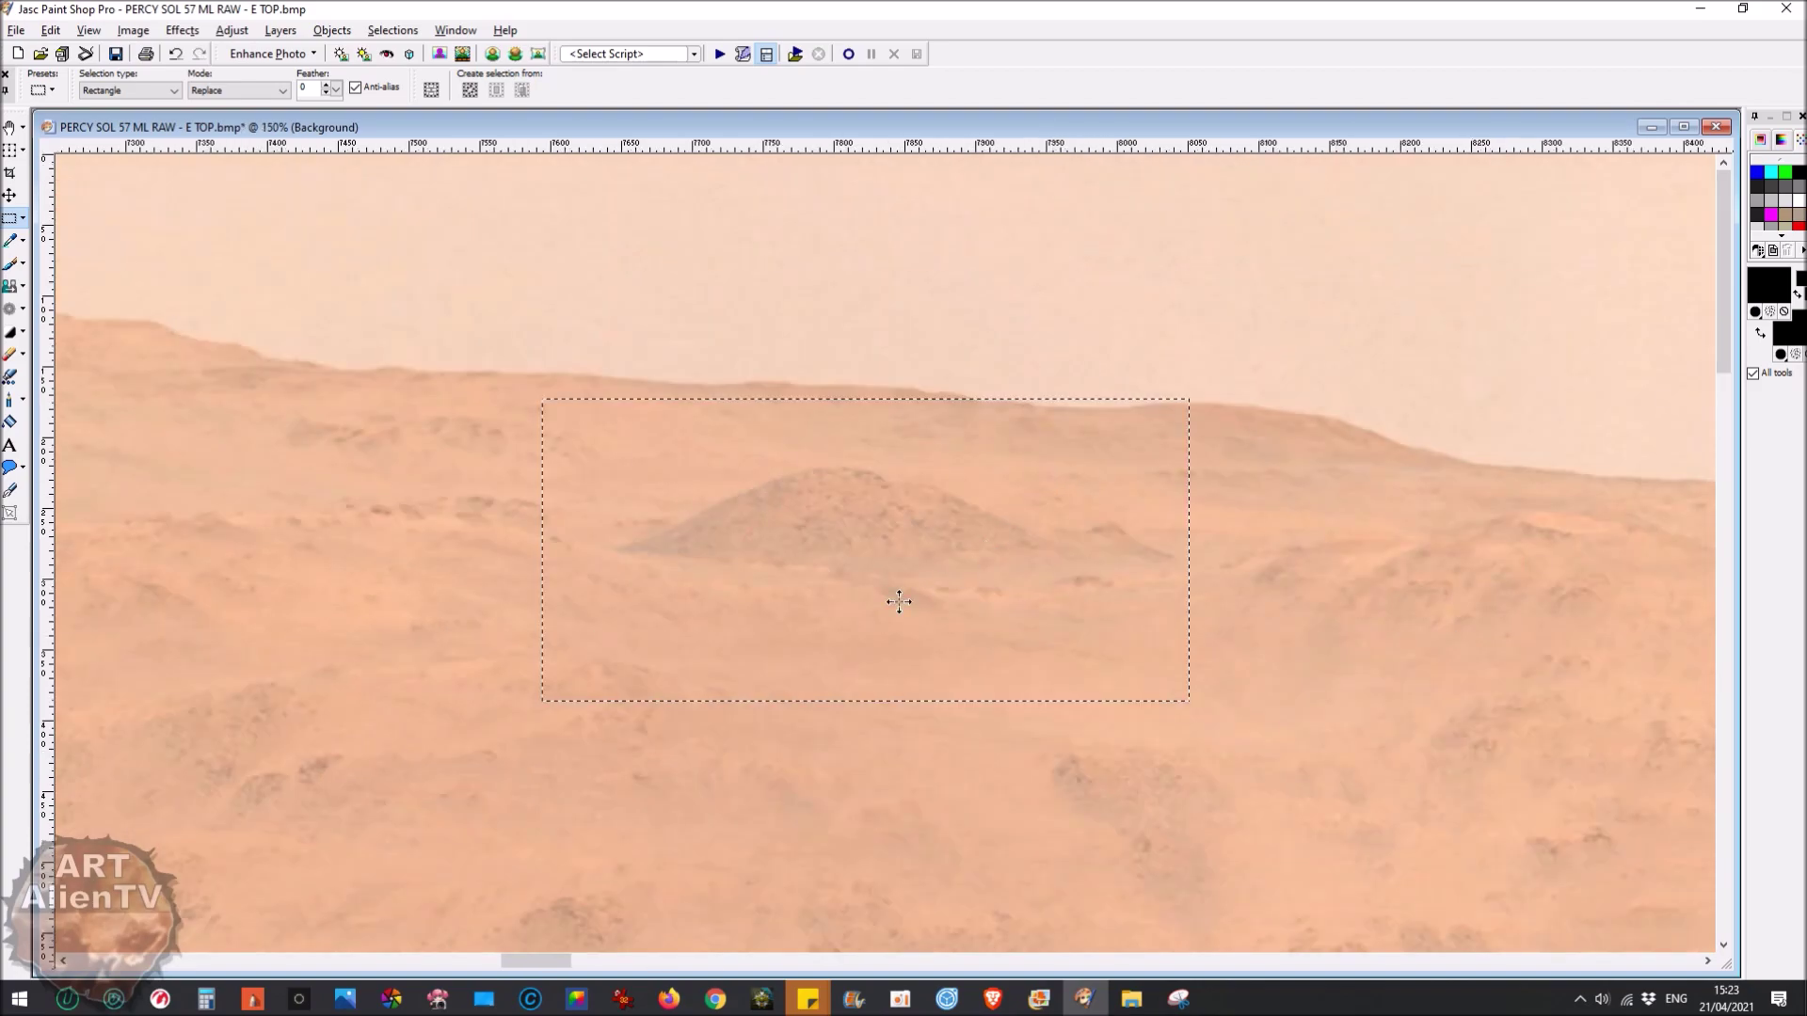
scroll(923, 363, "up", 2)
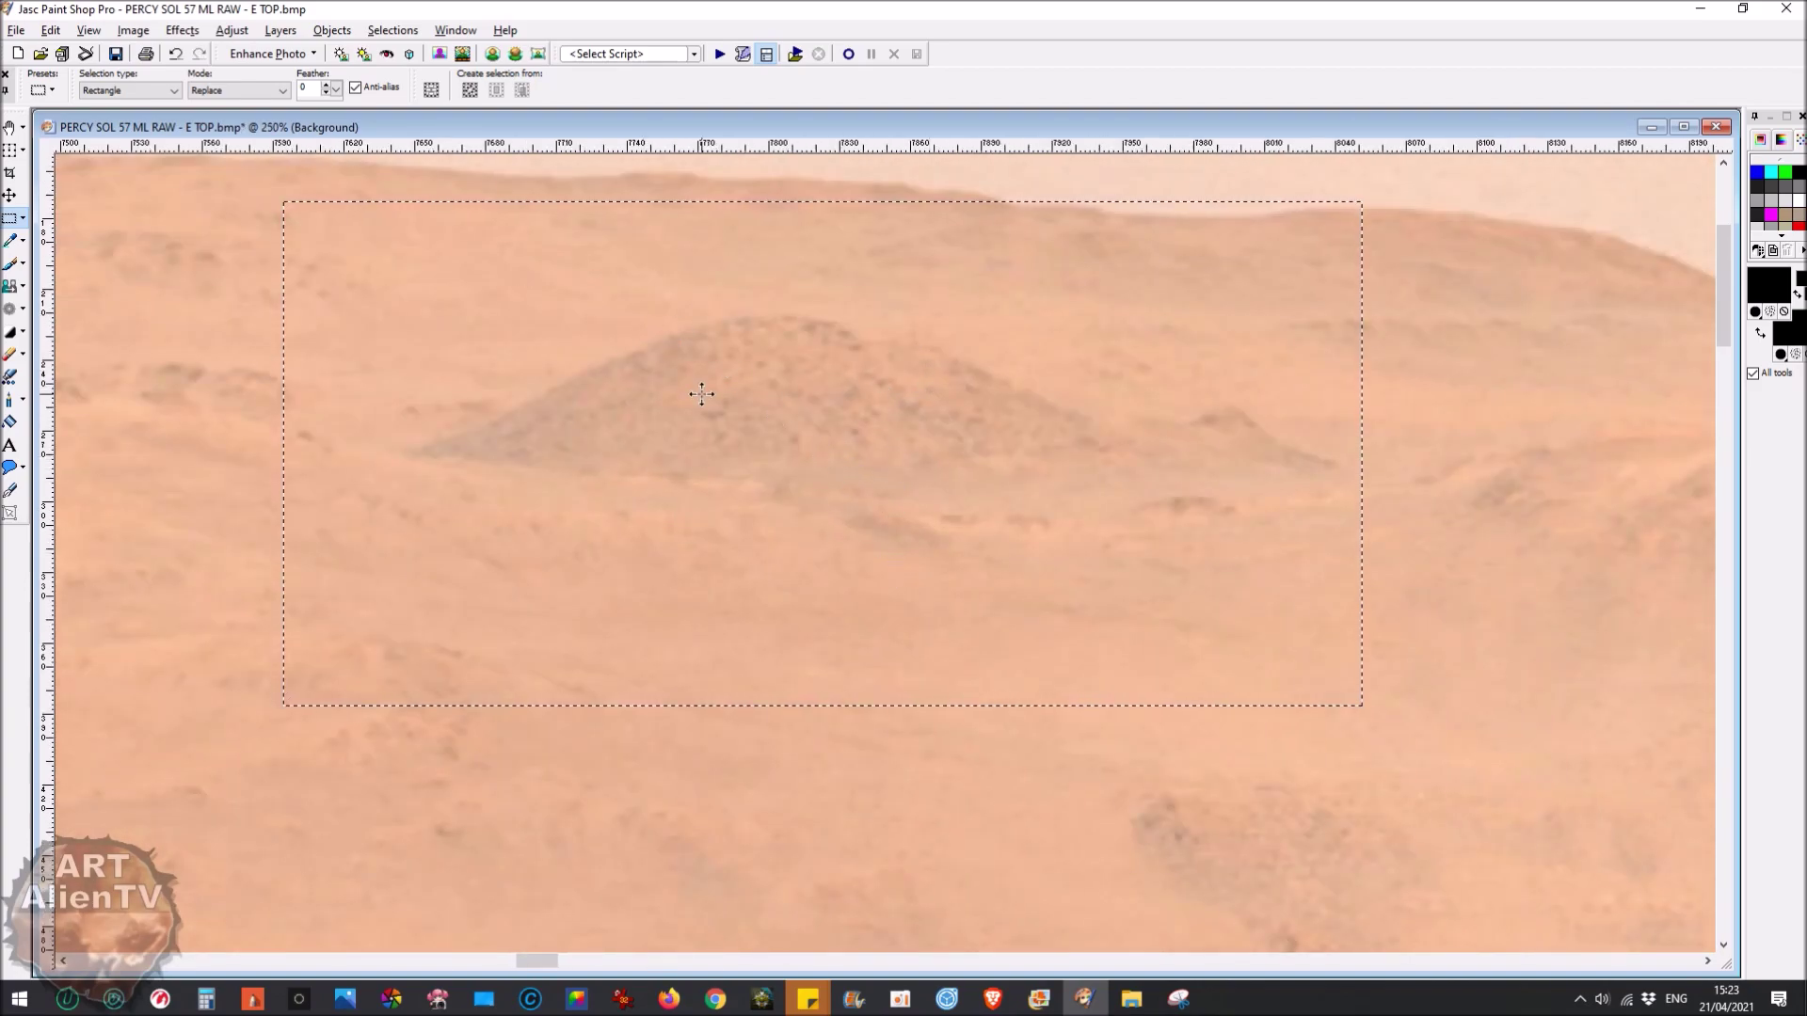
Apply the Brightness/Contrast preset + 15 + 15 to the selected mound area
key("shift+b")
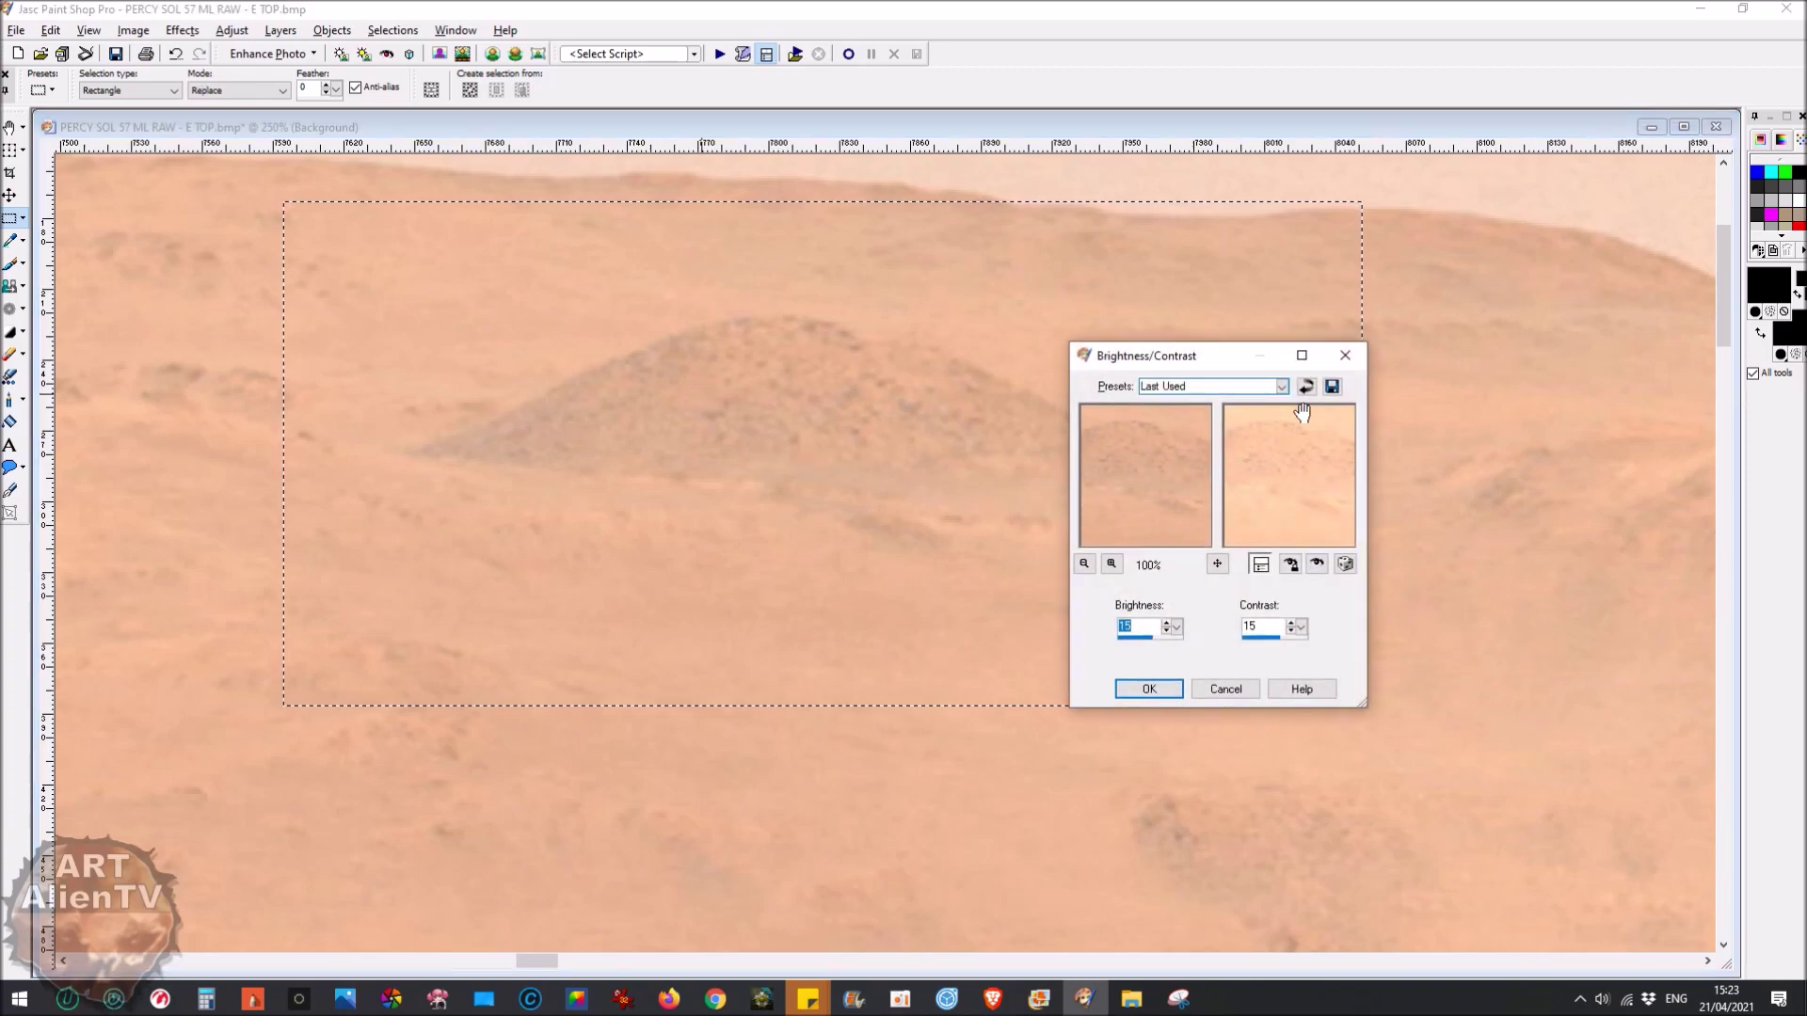
left_click(1284, 391)
left_click(1137, 505)
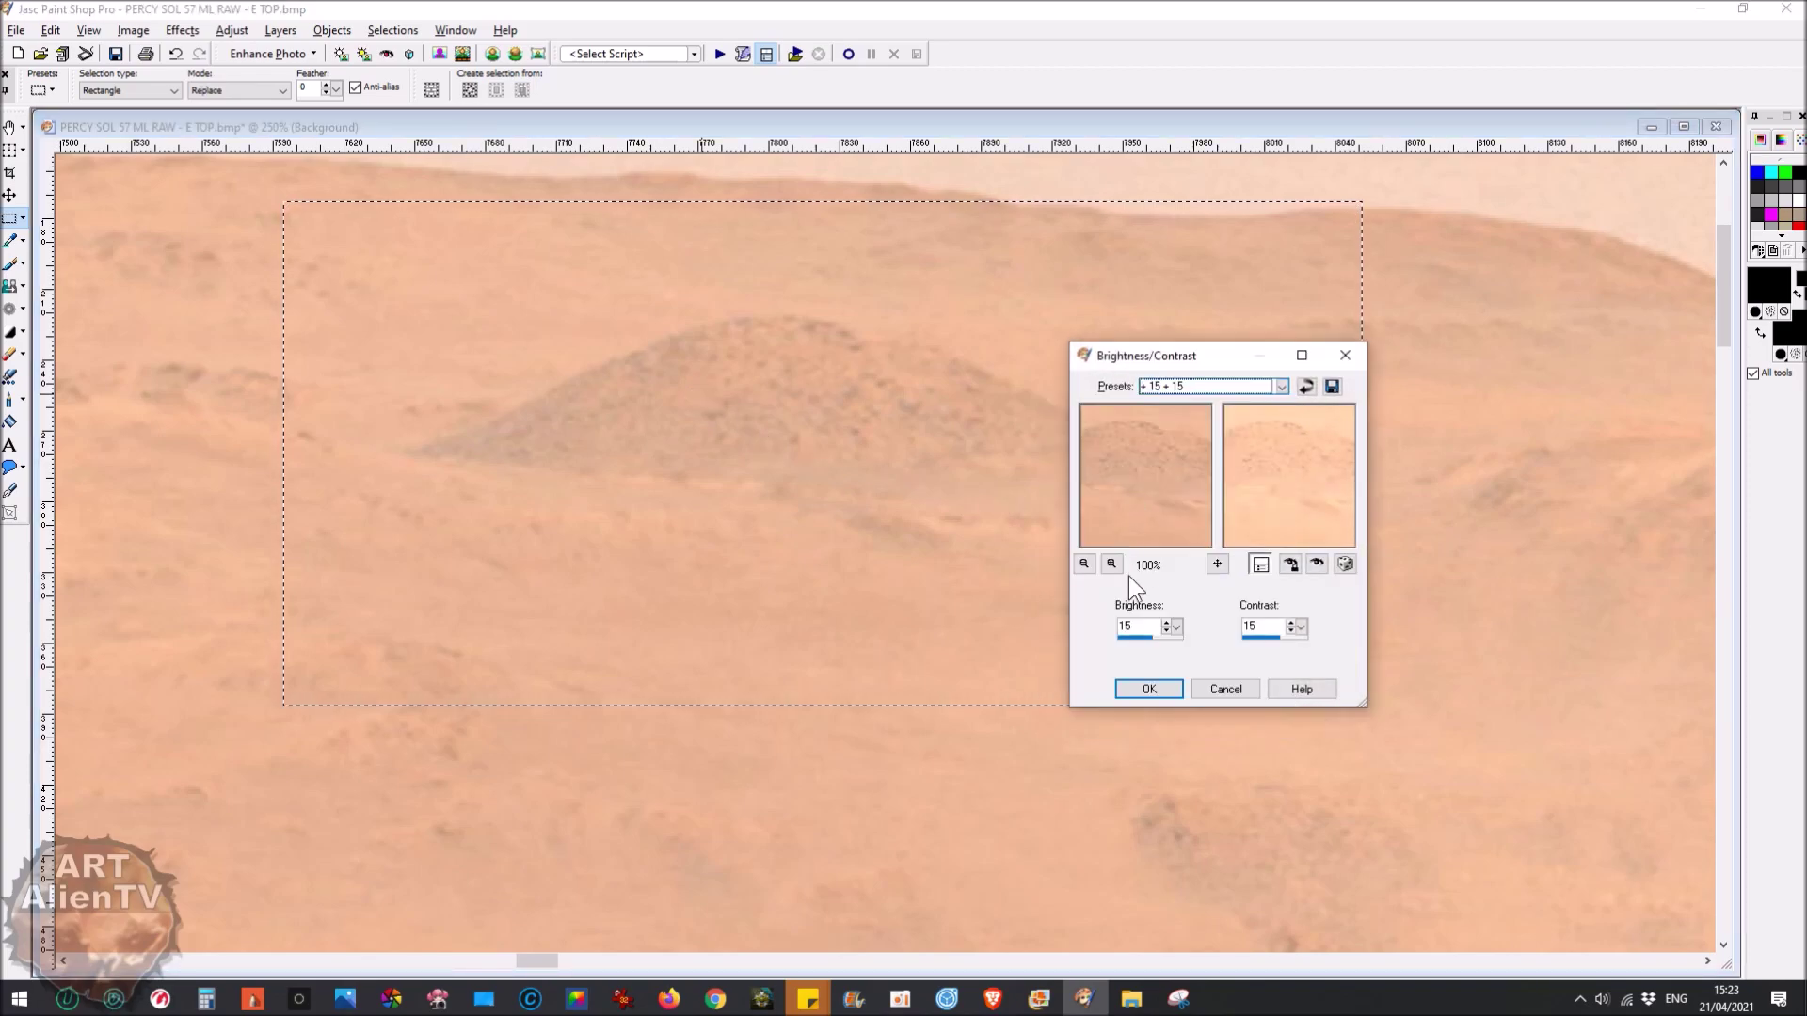
left_click(1148, 692)
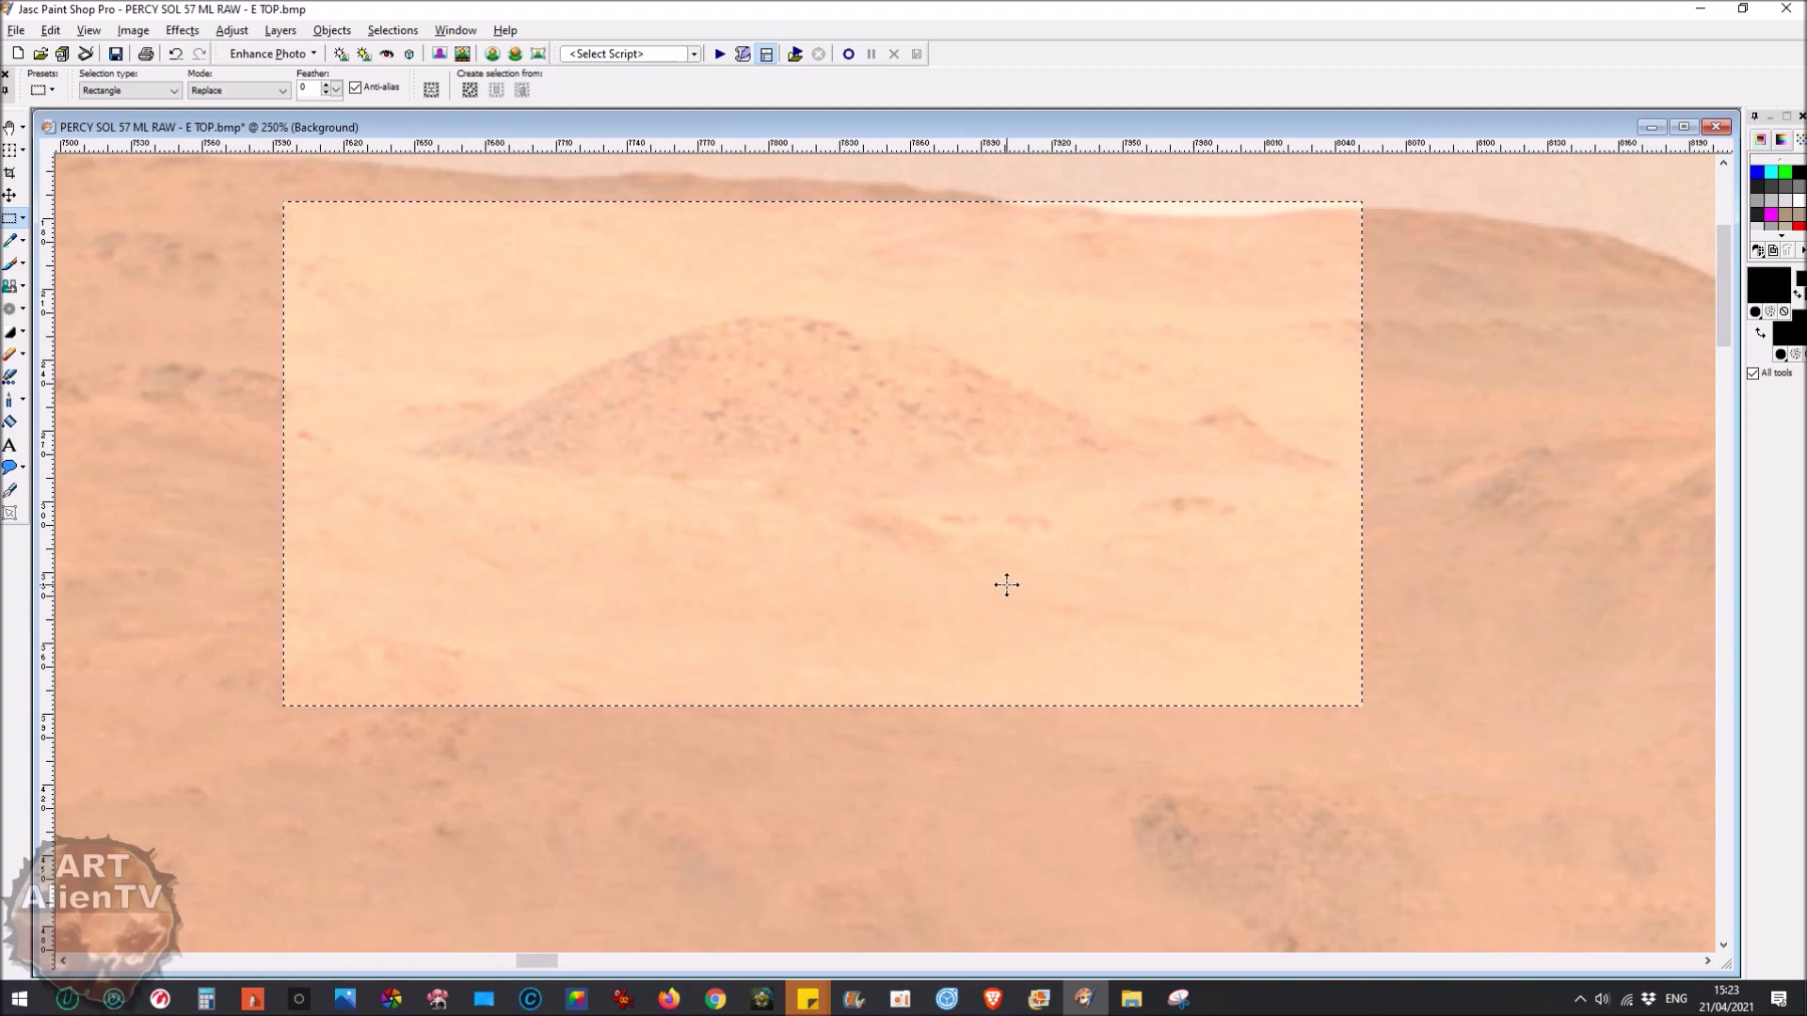
Apply the Brightness/Contrast preset - 25 + 25 twice to the selected mound area
key("ctrl+z")
key("shift+b")
left_click(1284, 386)
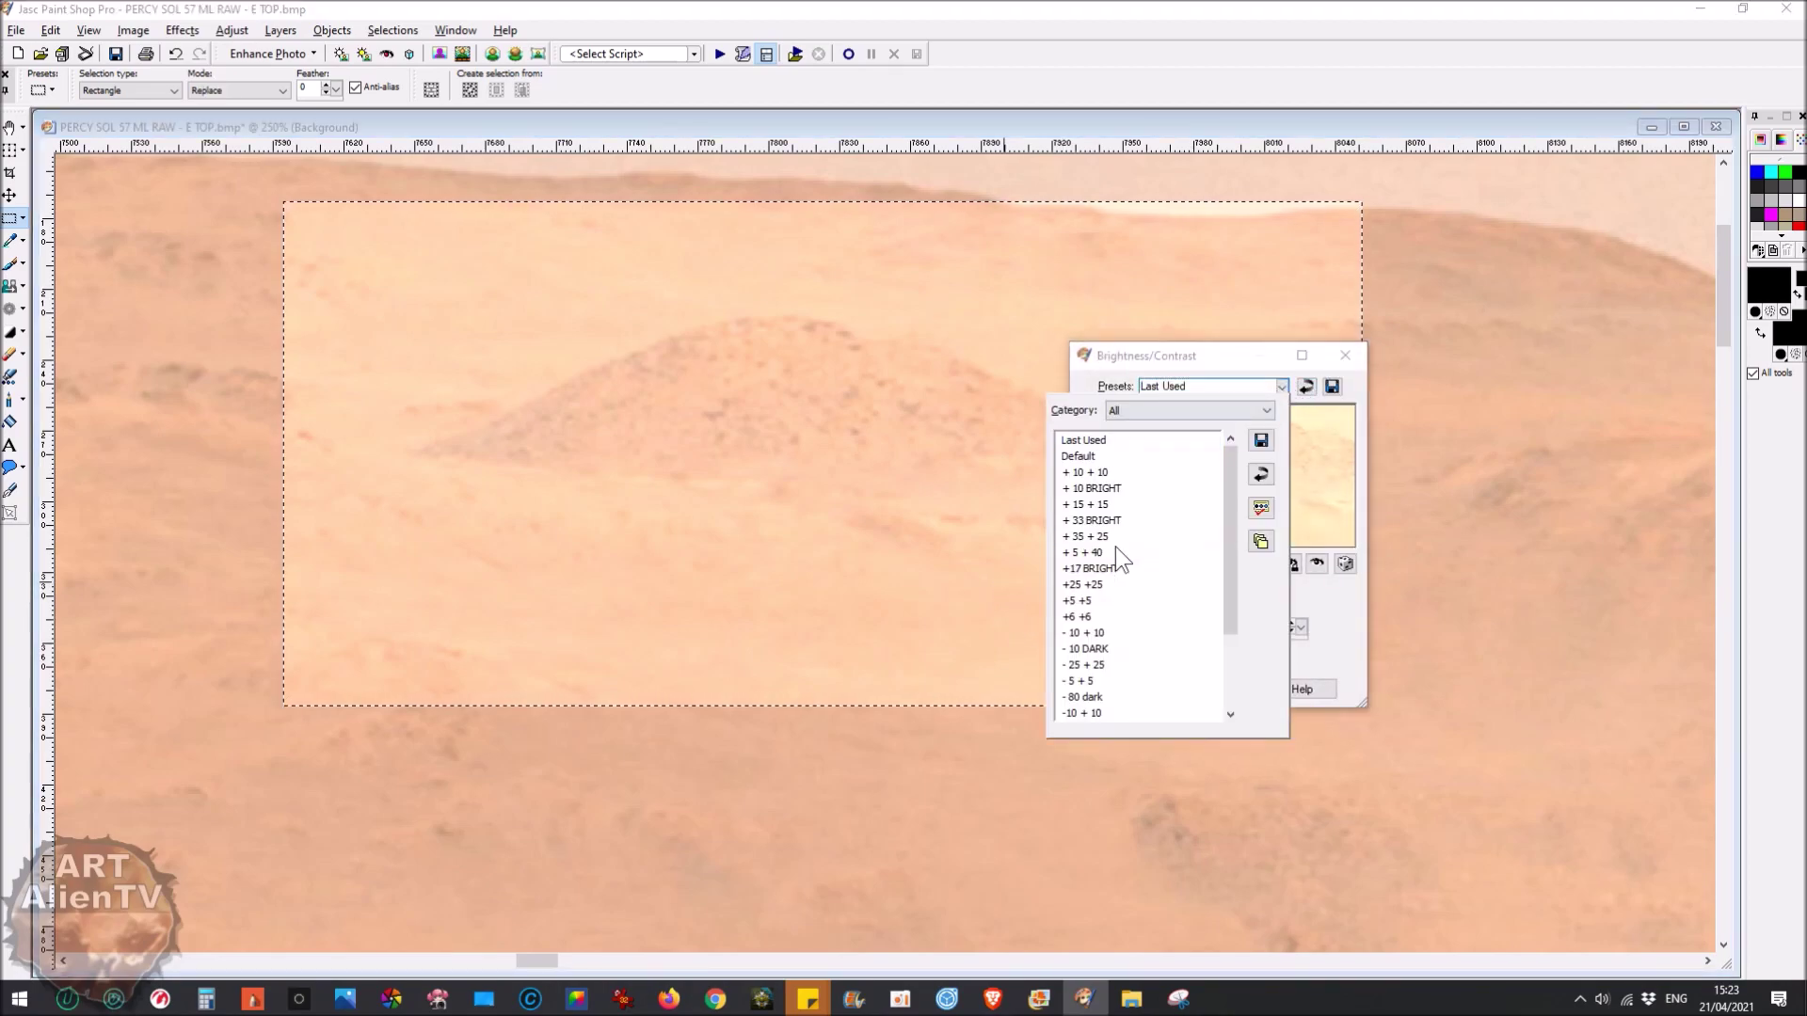
left_click(1101, 665)
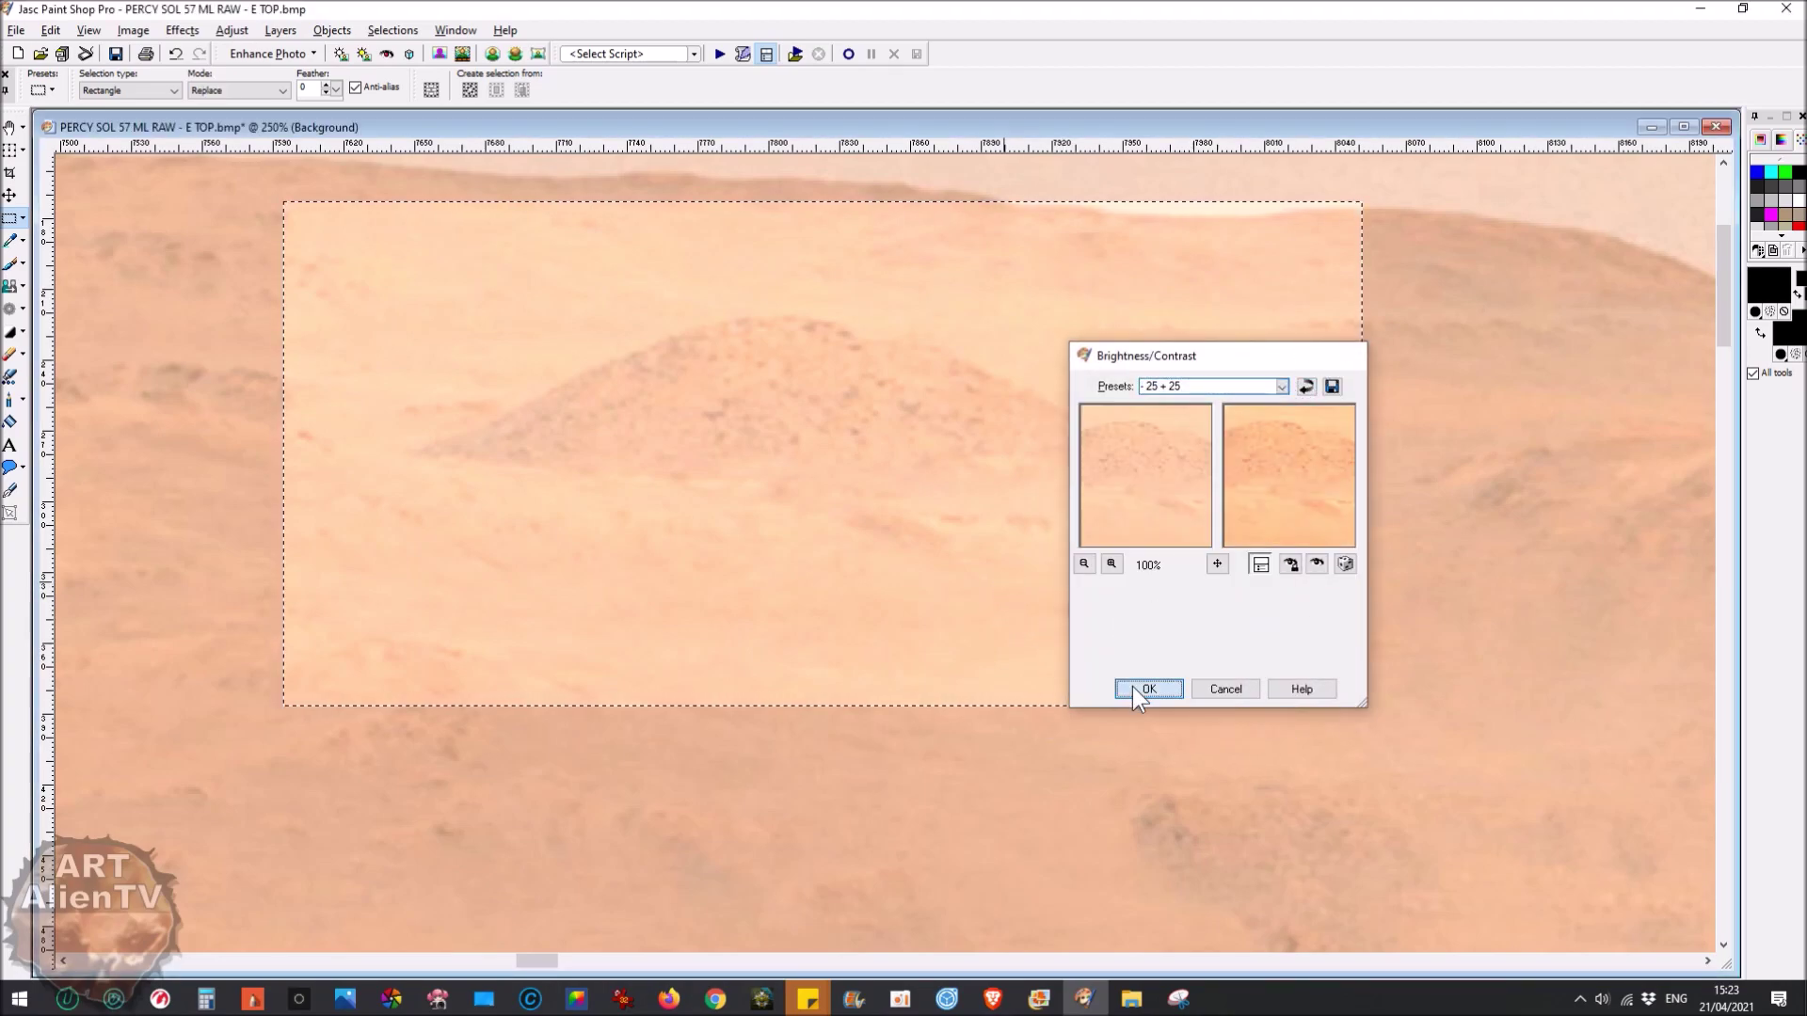
left_click(1137, 687)
key("shift+b")
left_click(1121, 686)
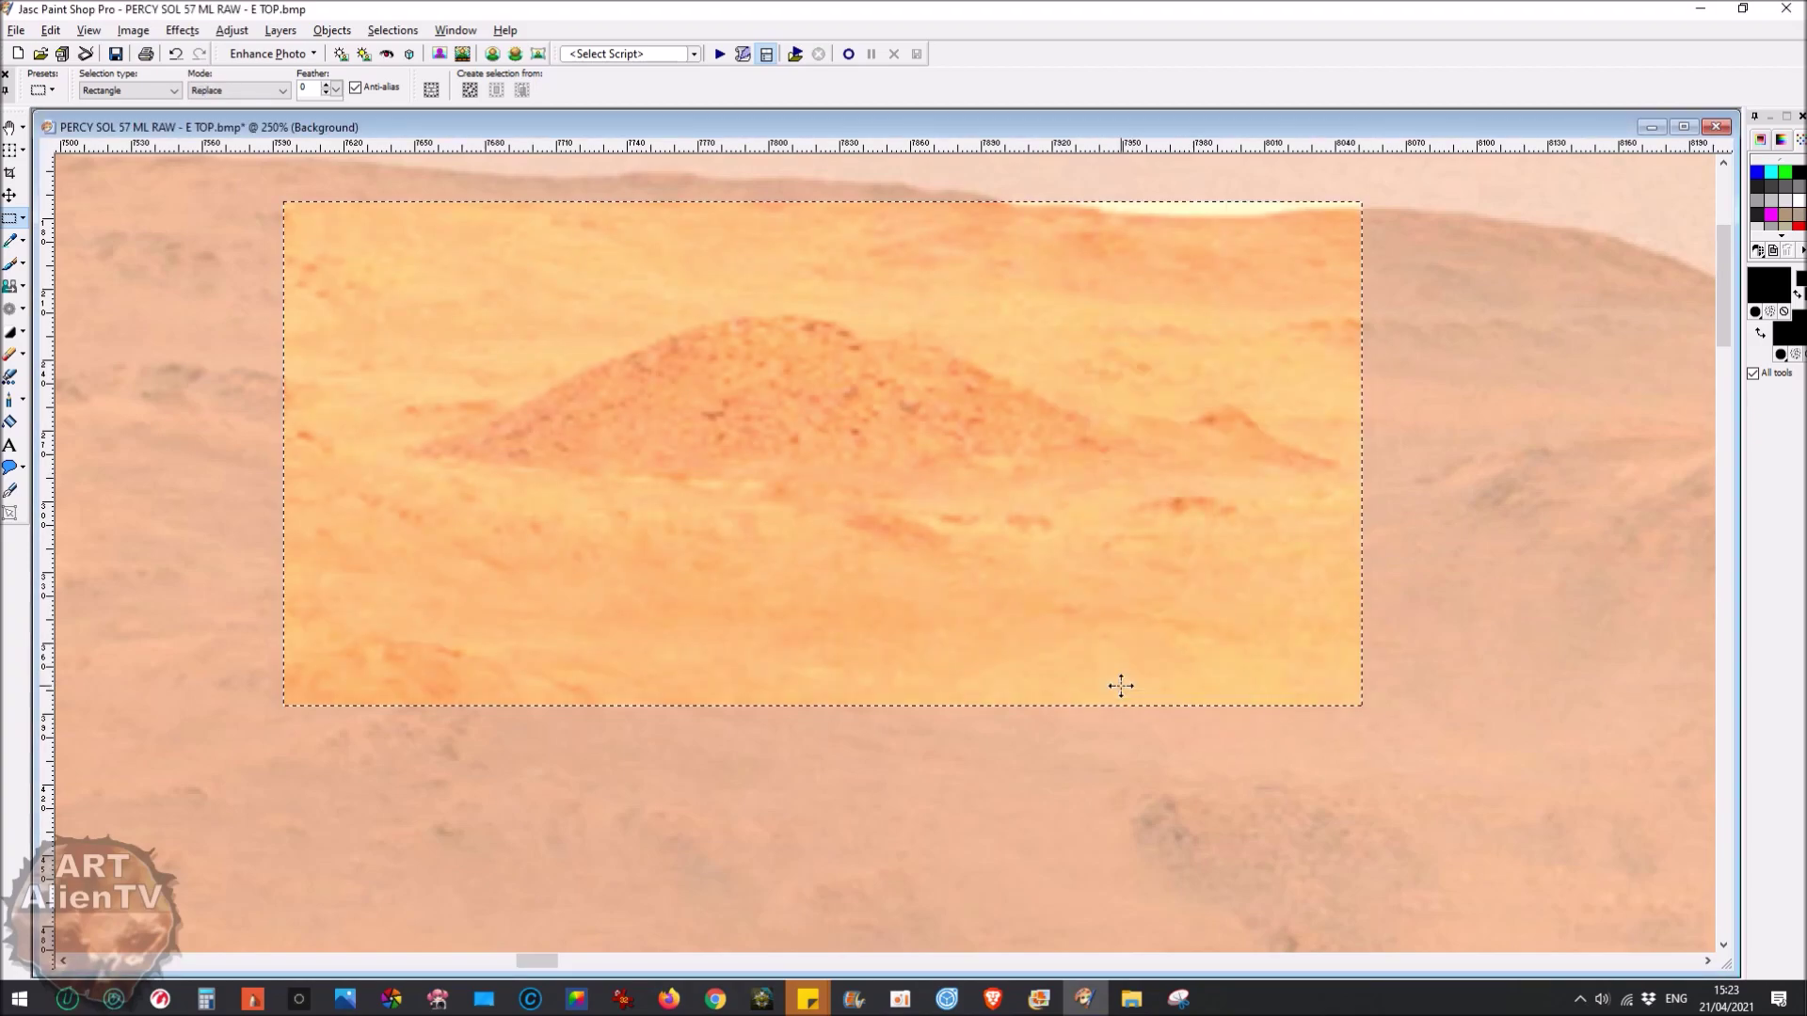
Trace the mound's ridge, the block on its slope, the small peak and the features below with yellow Paint Brush strokes
key("b")
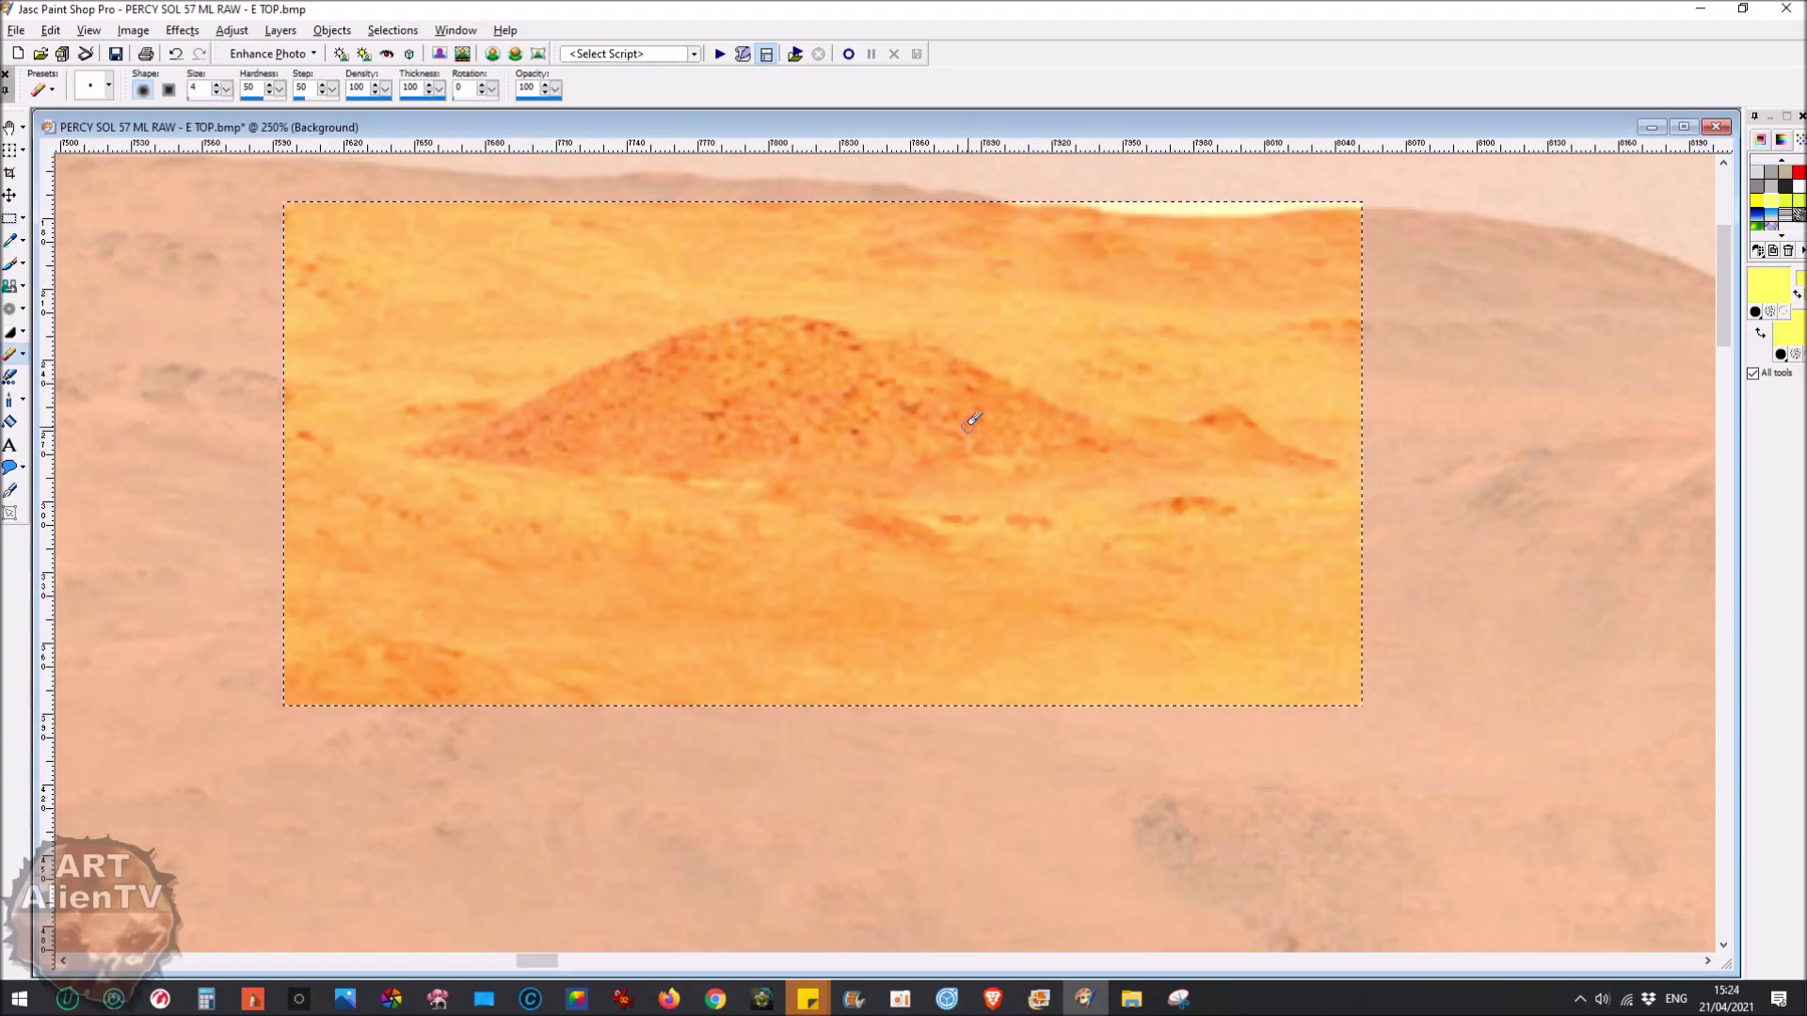
scroll(877, 415, "up", 1)
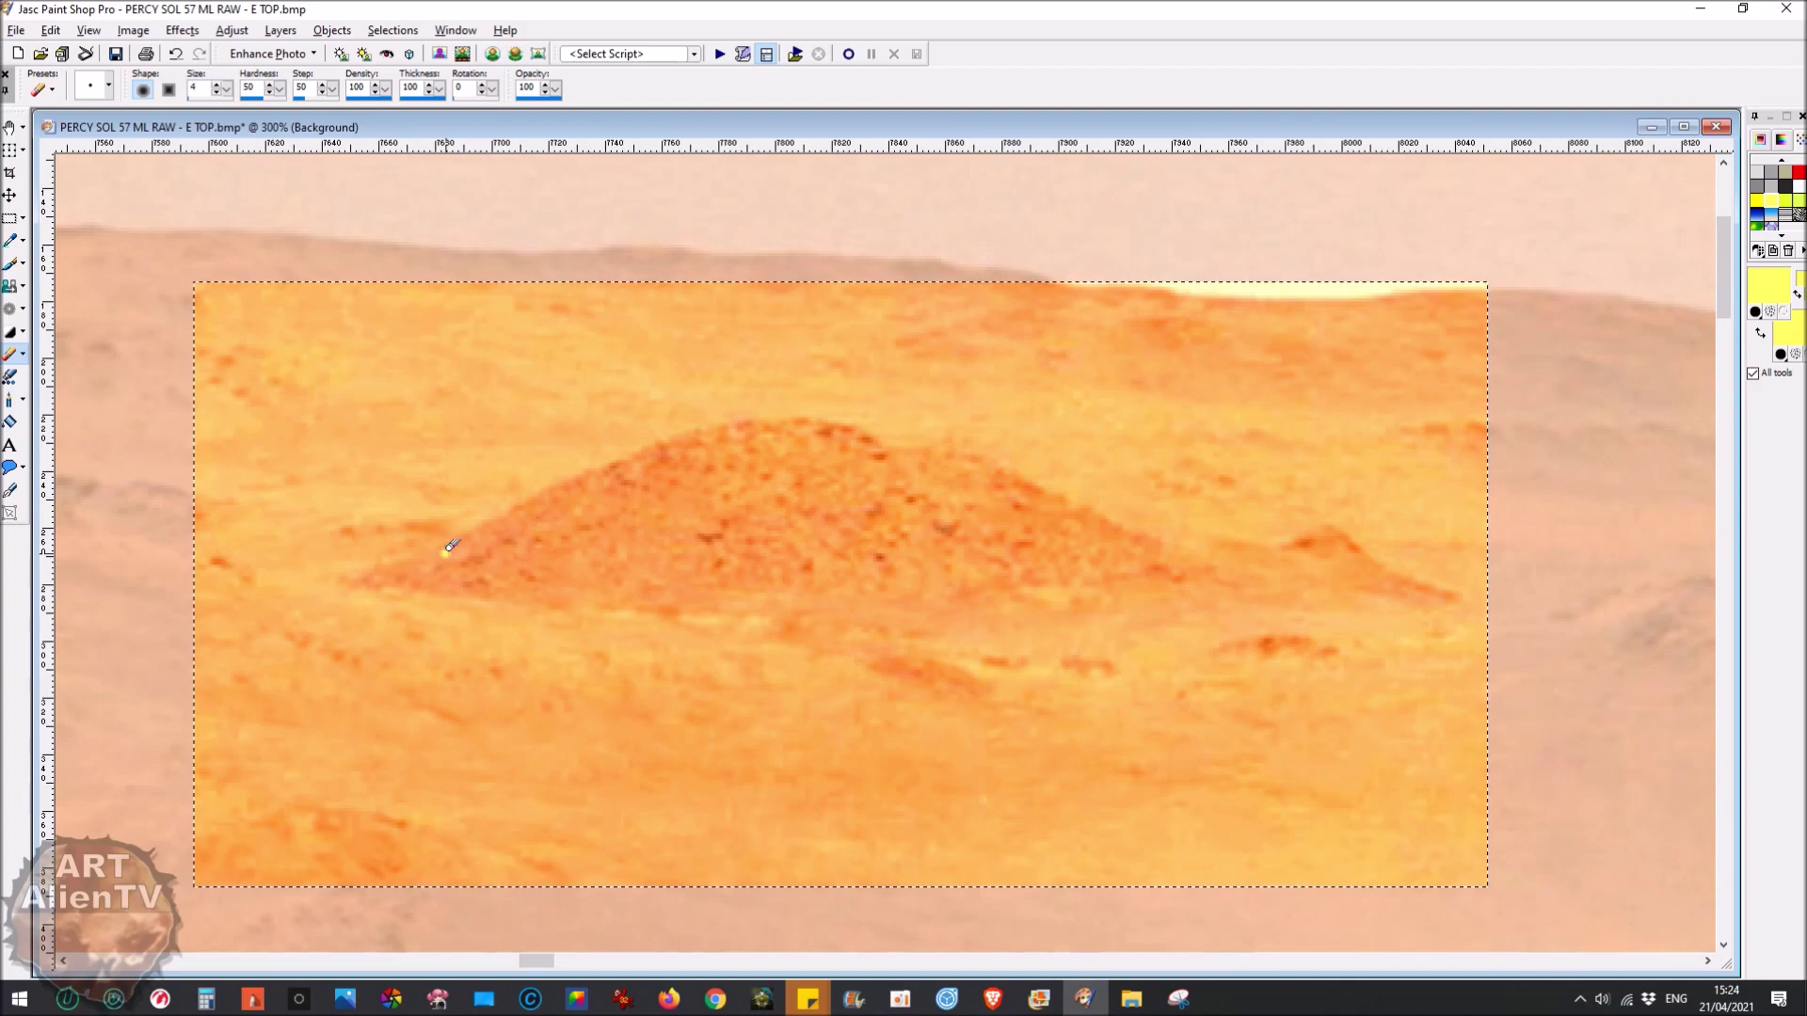
mouse_move(443, 555)
left_mouse_down()
mouse_move(490, 508)
mouse_move(658, 442)
mouse_move(793, 410)
mouse_move(896, 455)
left_mouse_up()
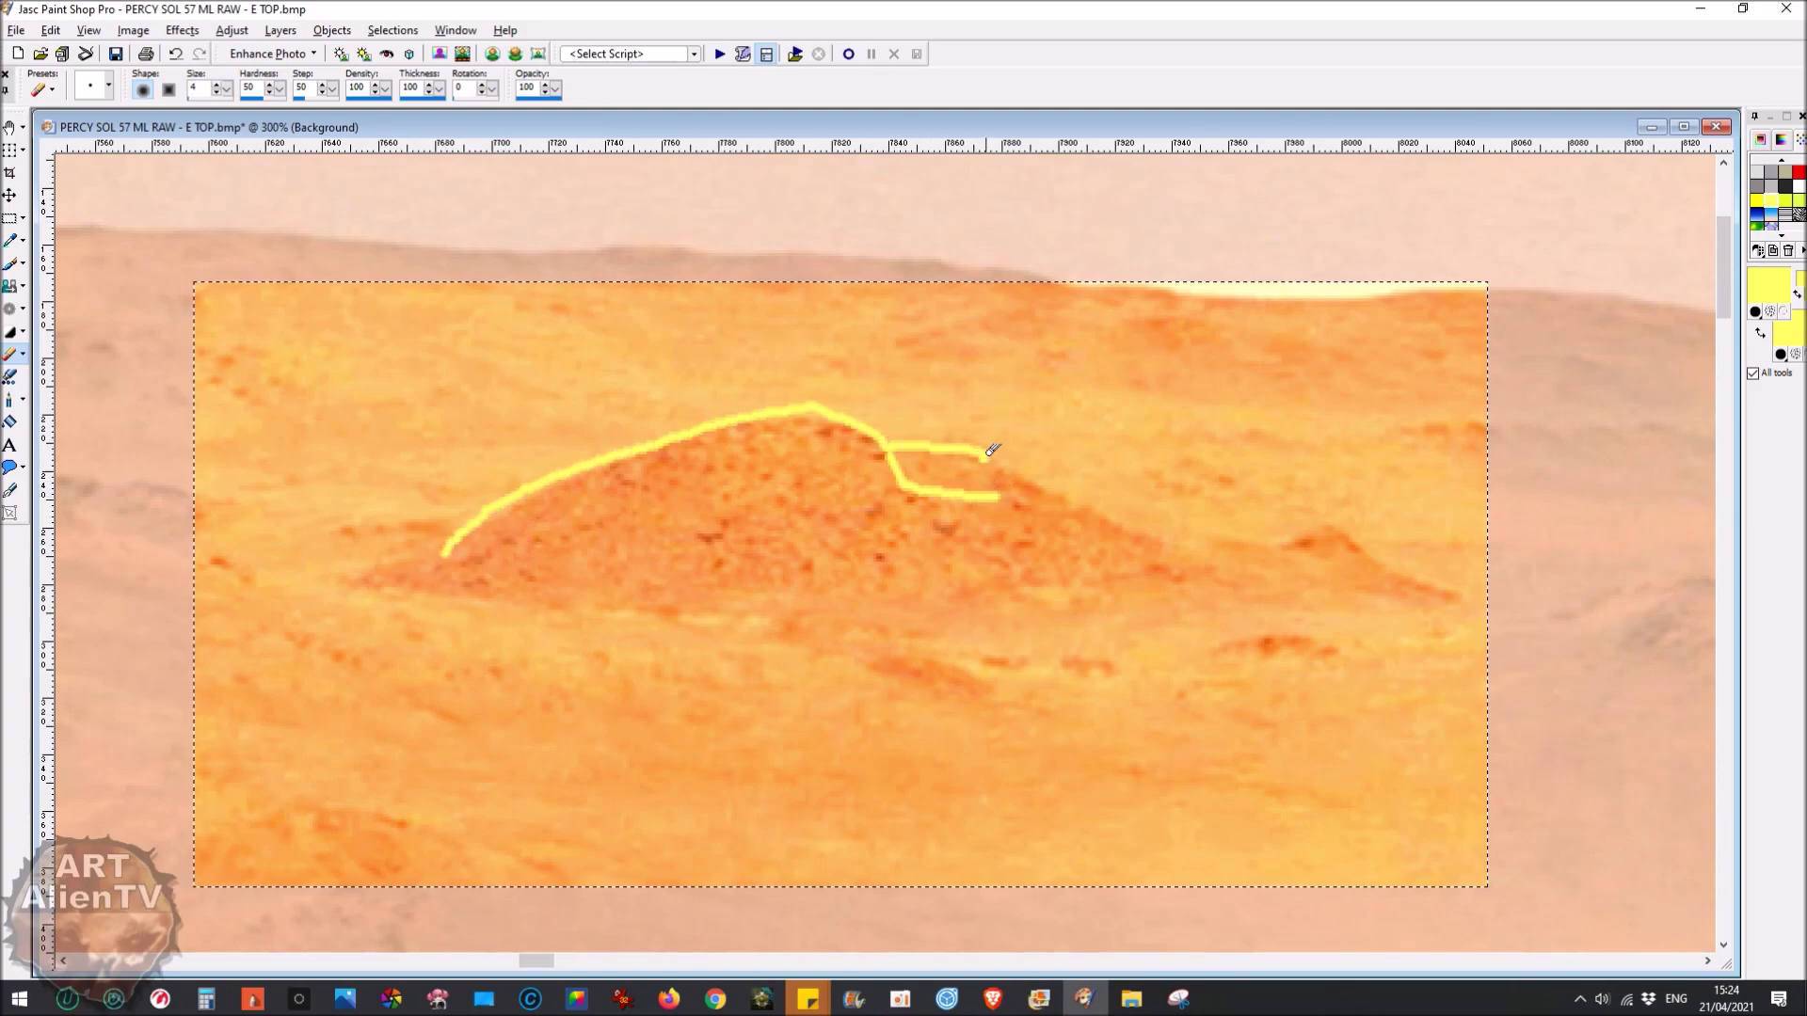
left_click(1297, 538)
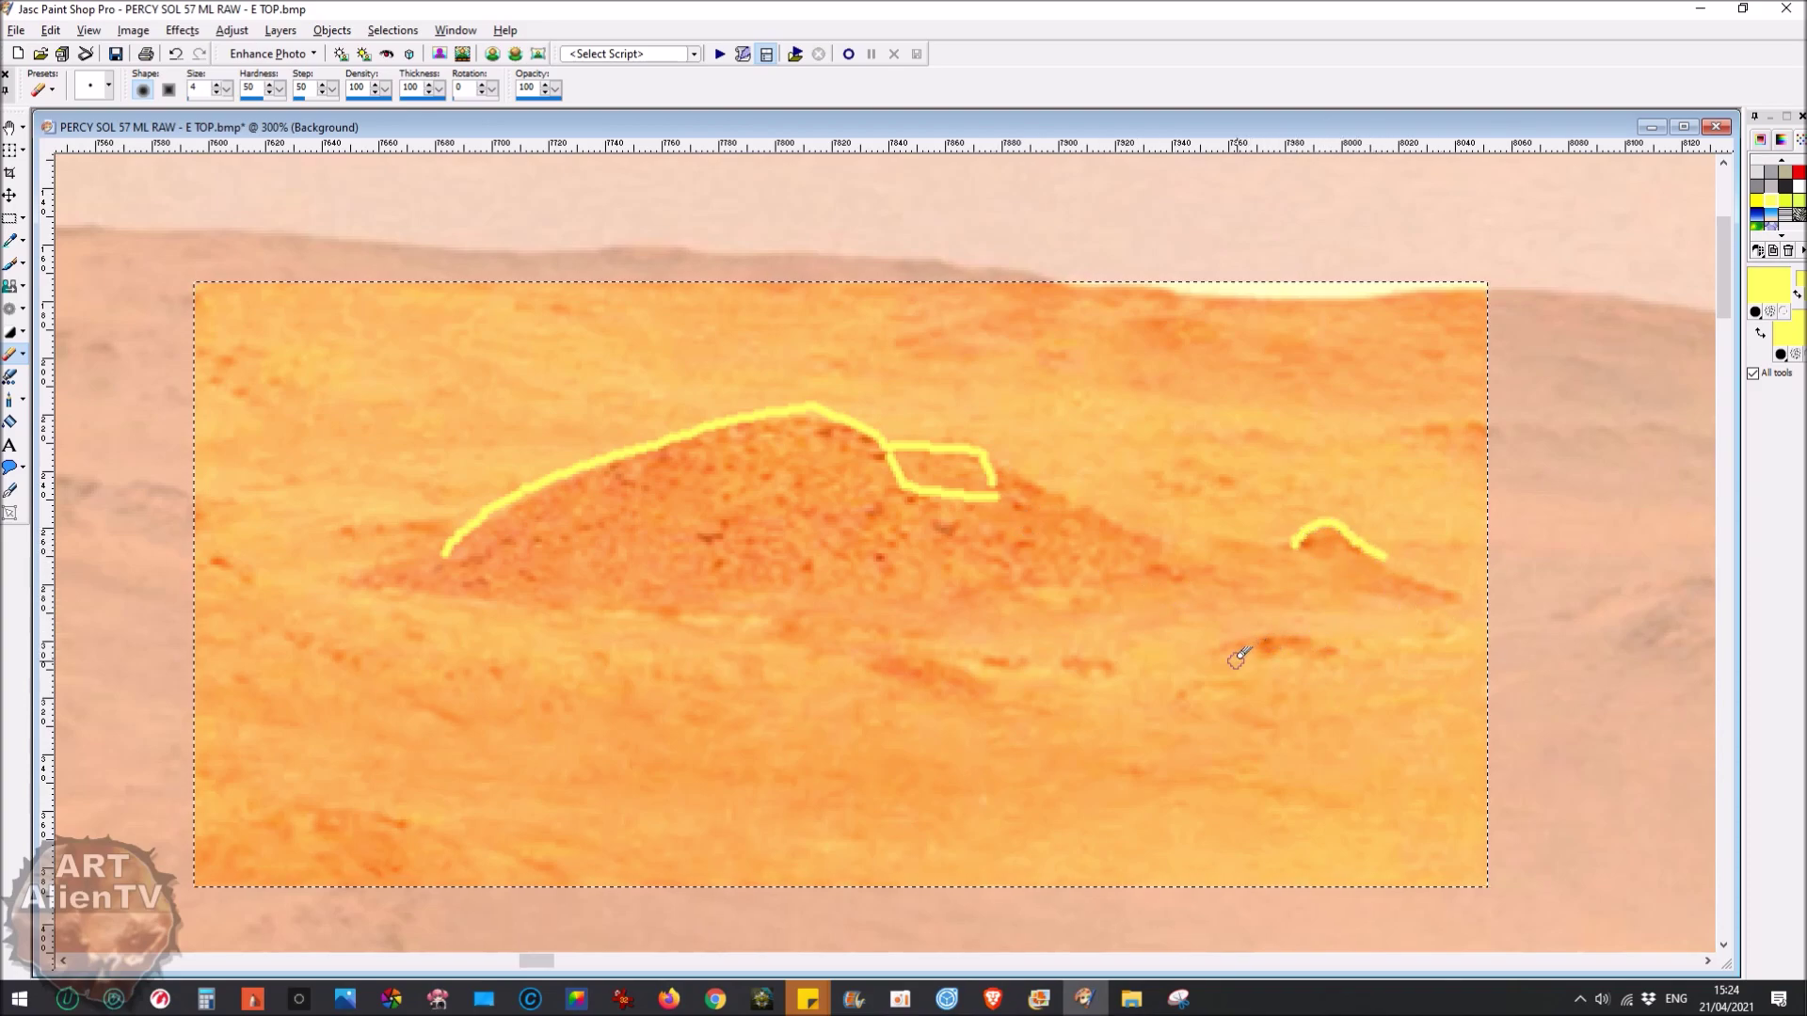
left_click_drag(1233, 660, 1325, 636)
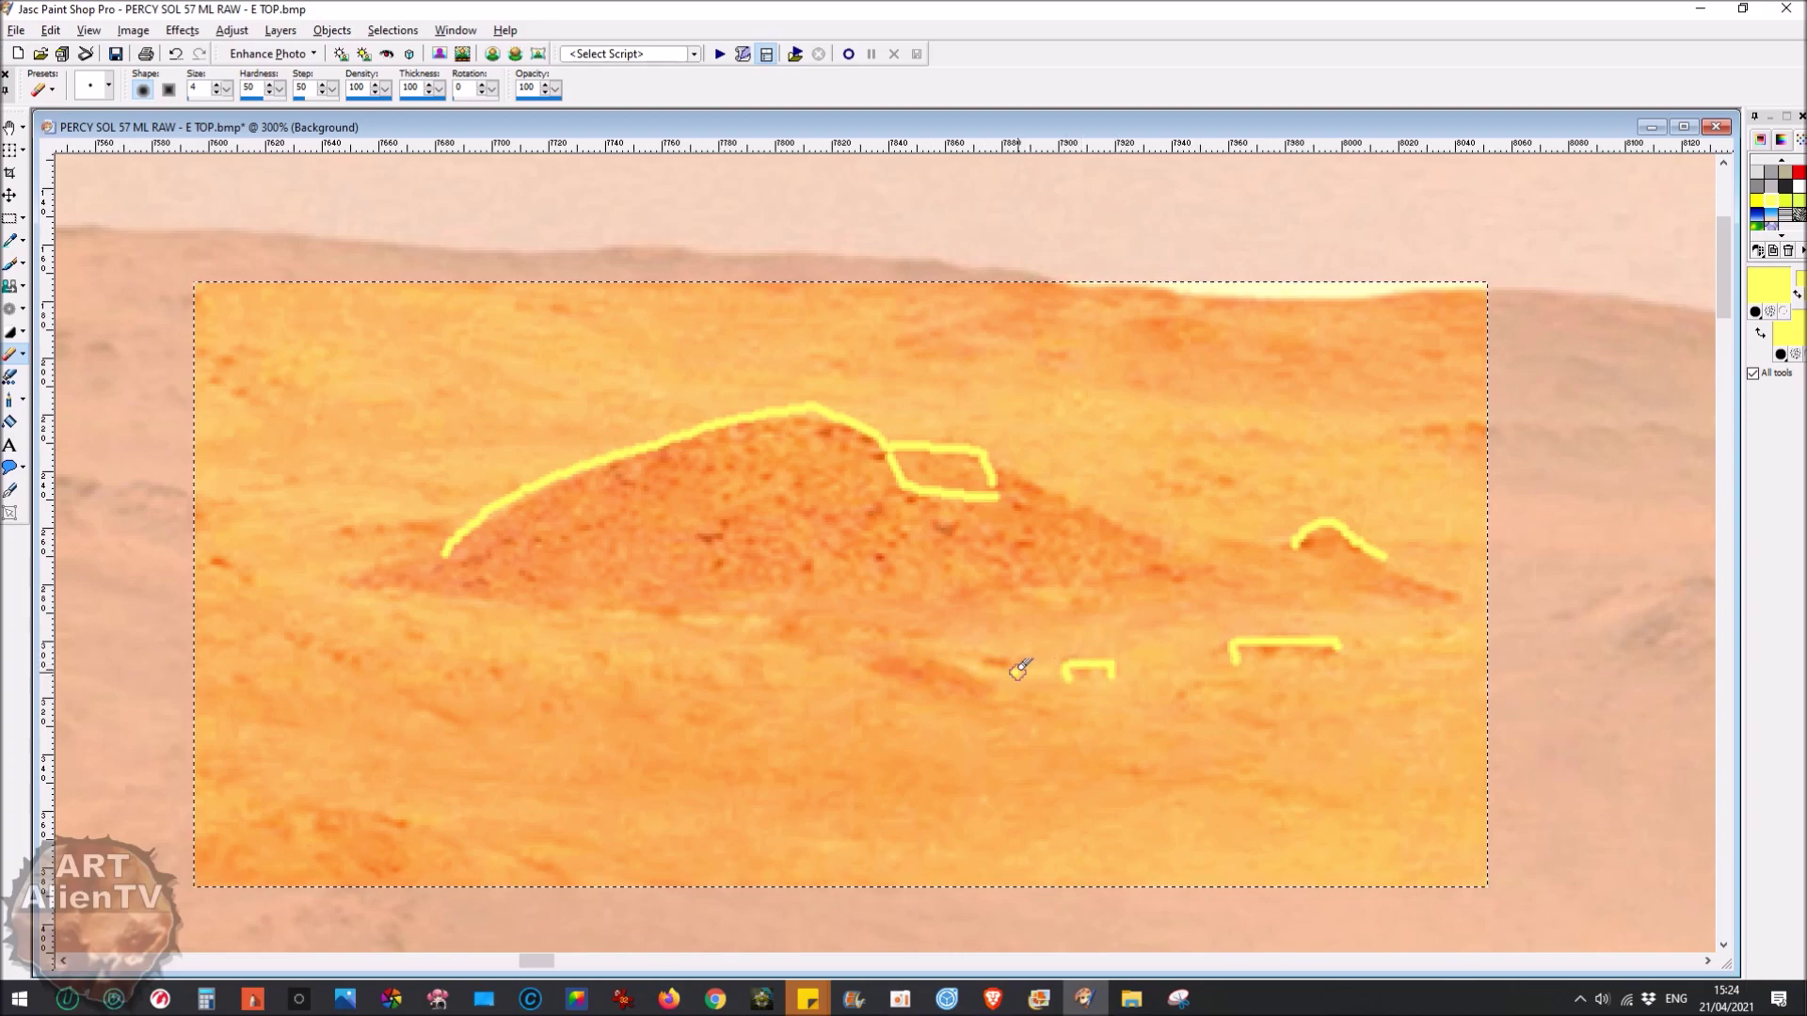
left_click_drag(1019, 673, 980, 665)
left_click_drag(1043, 478, 1155, 535)
scroll(749, 528, "down", 1)
scroll(750, 528, "down", 1)
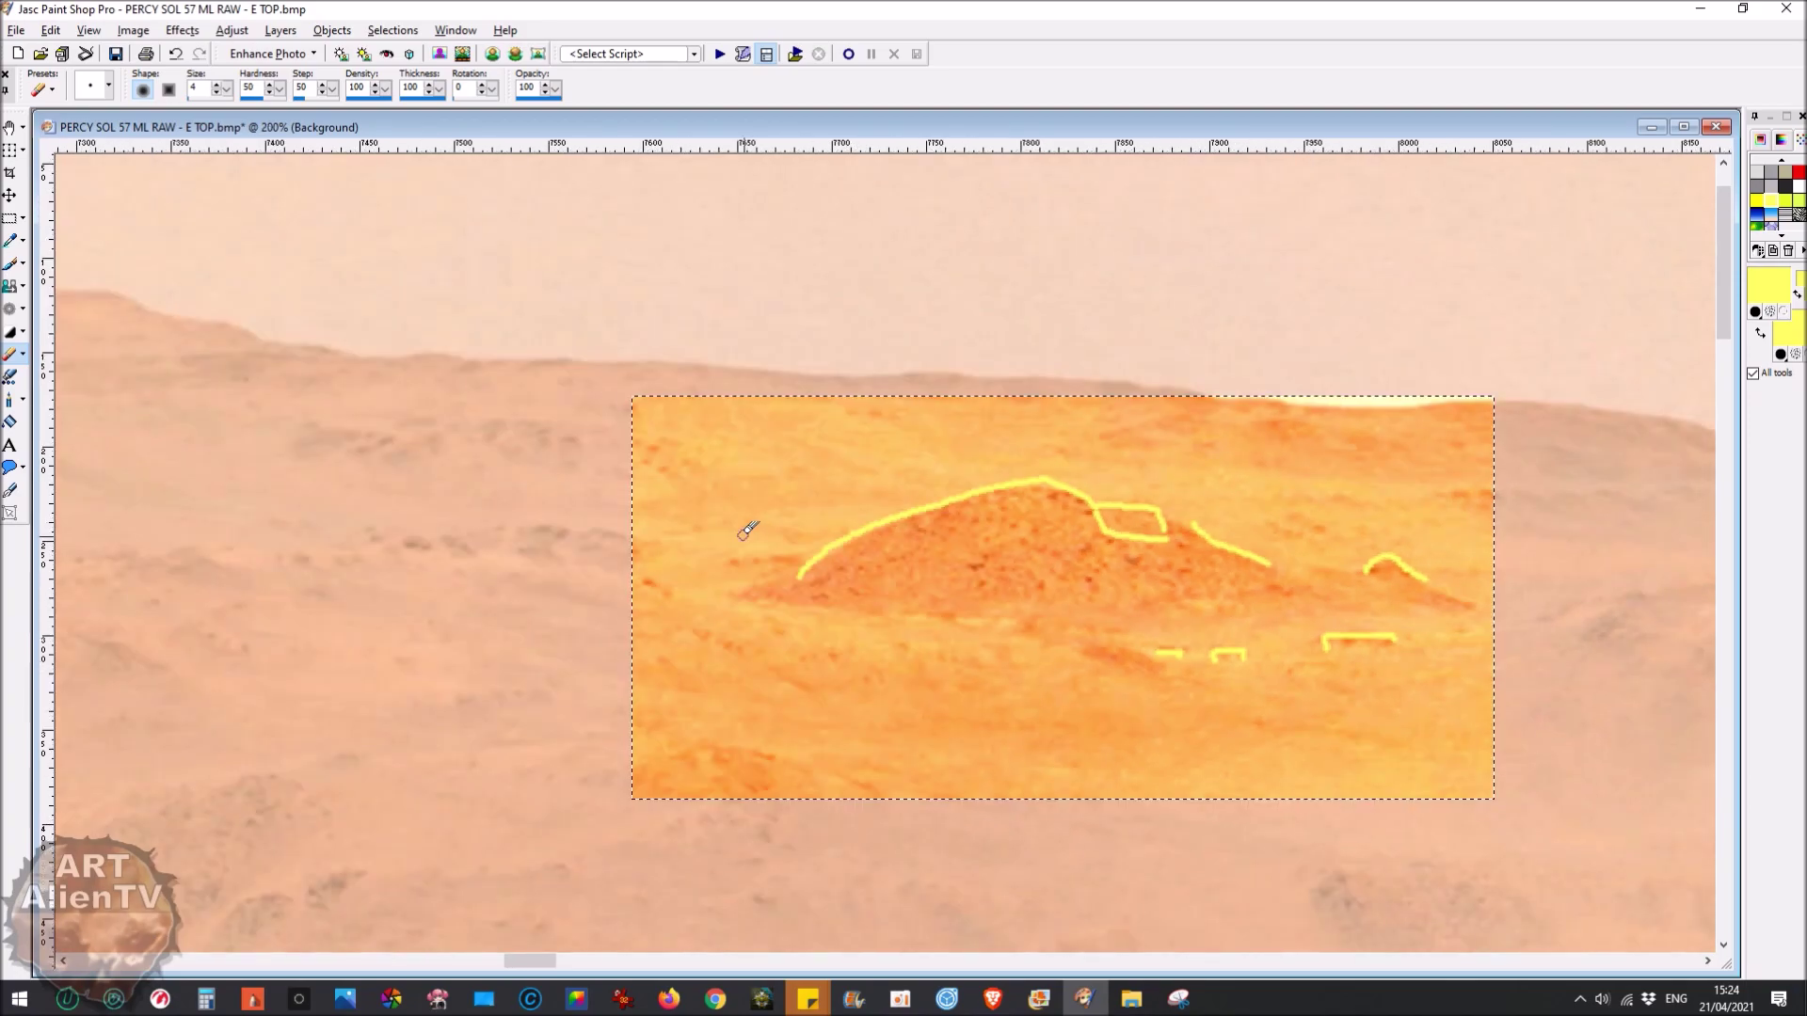
Undo all the yellow brush strokes on the selected mound area
key("ctrl+z")
key("ctrl+z")
key("ctrl+z")
key("ctrl+z")
key("ctrl+z")
key("ctrl+z")
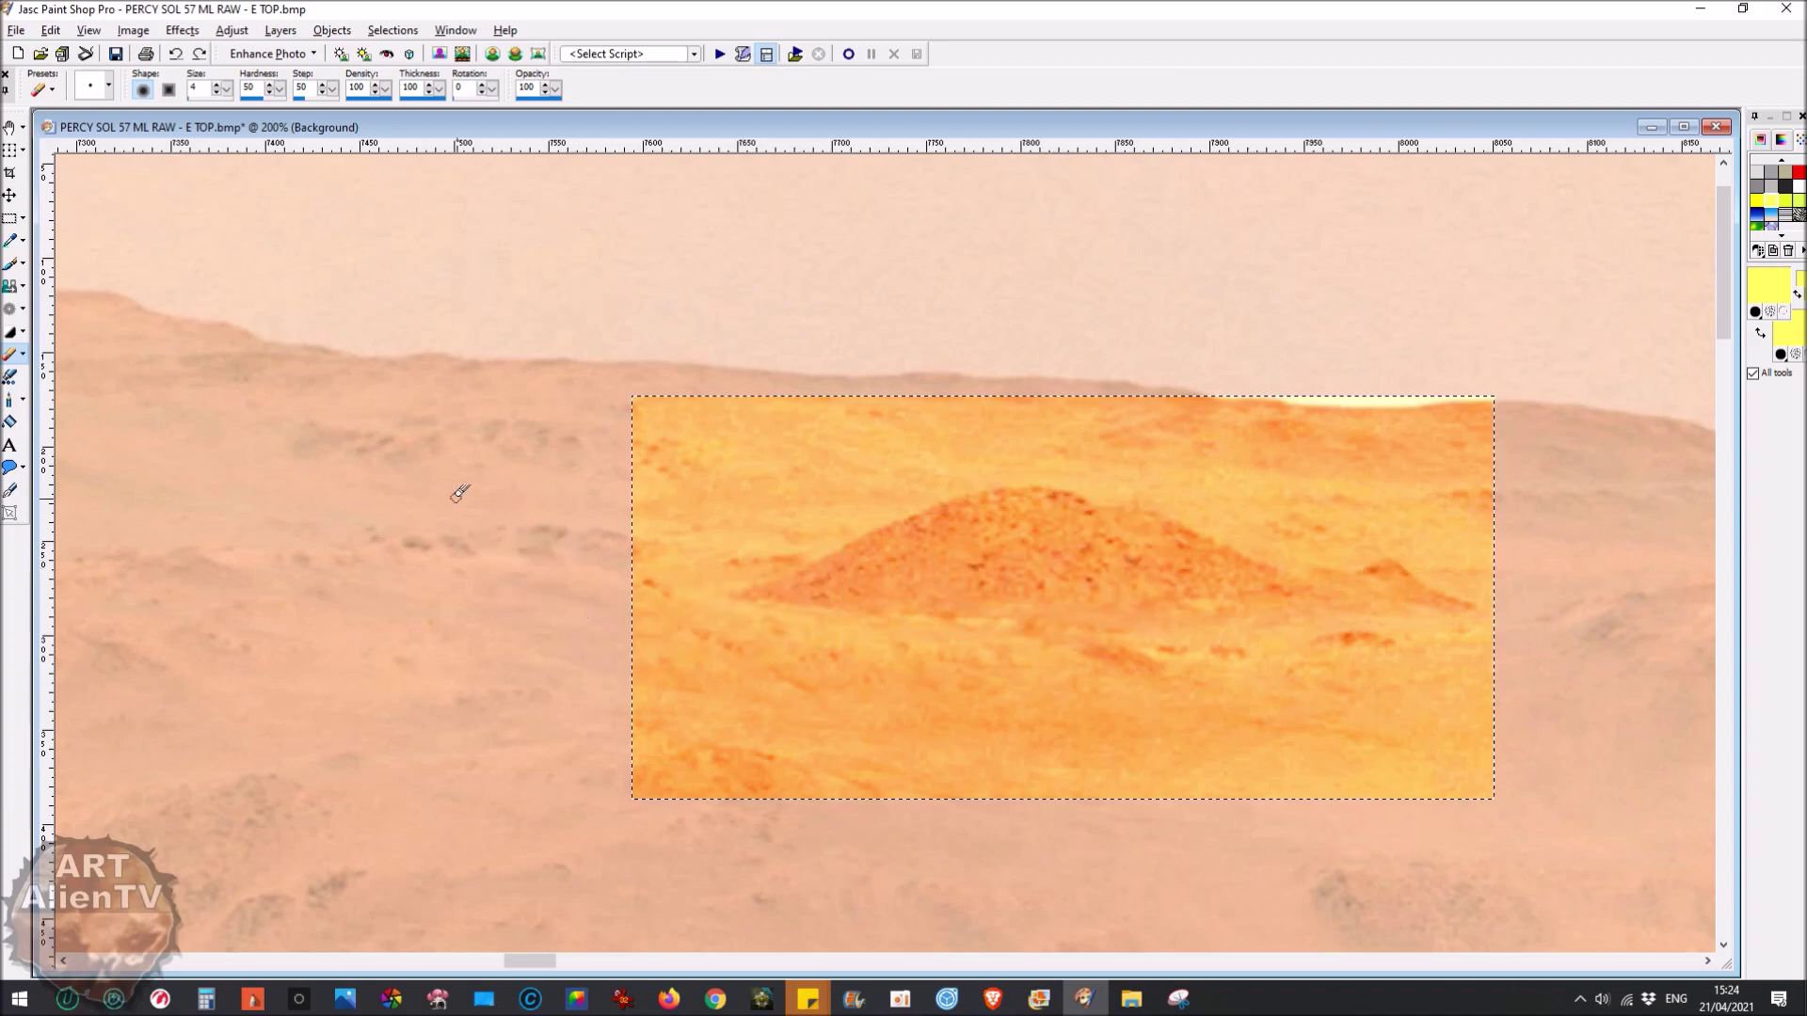
Turn the selected mound area into a negative image
left_click(241, 36)
mouse_move(273, 121)
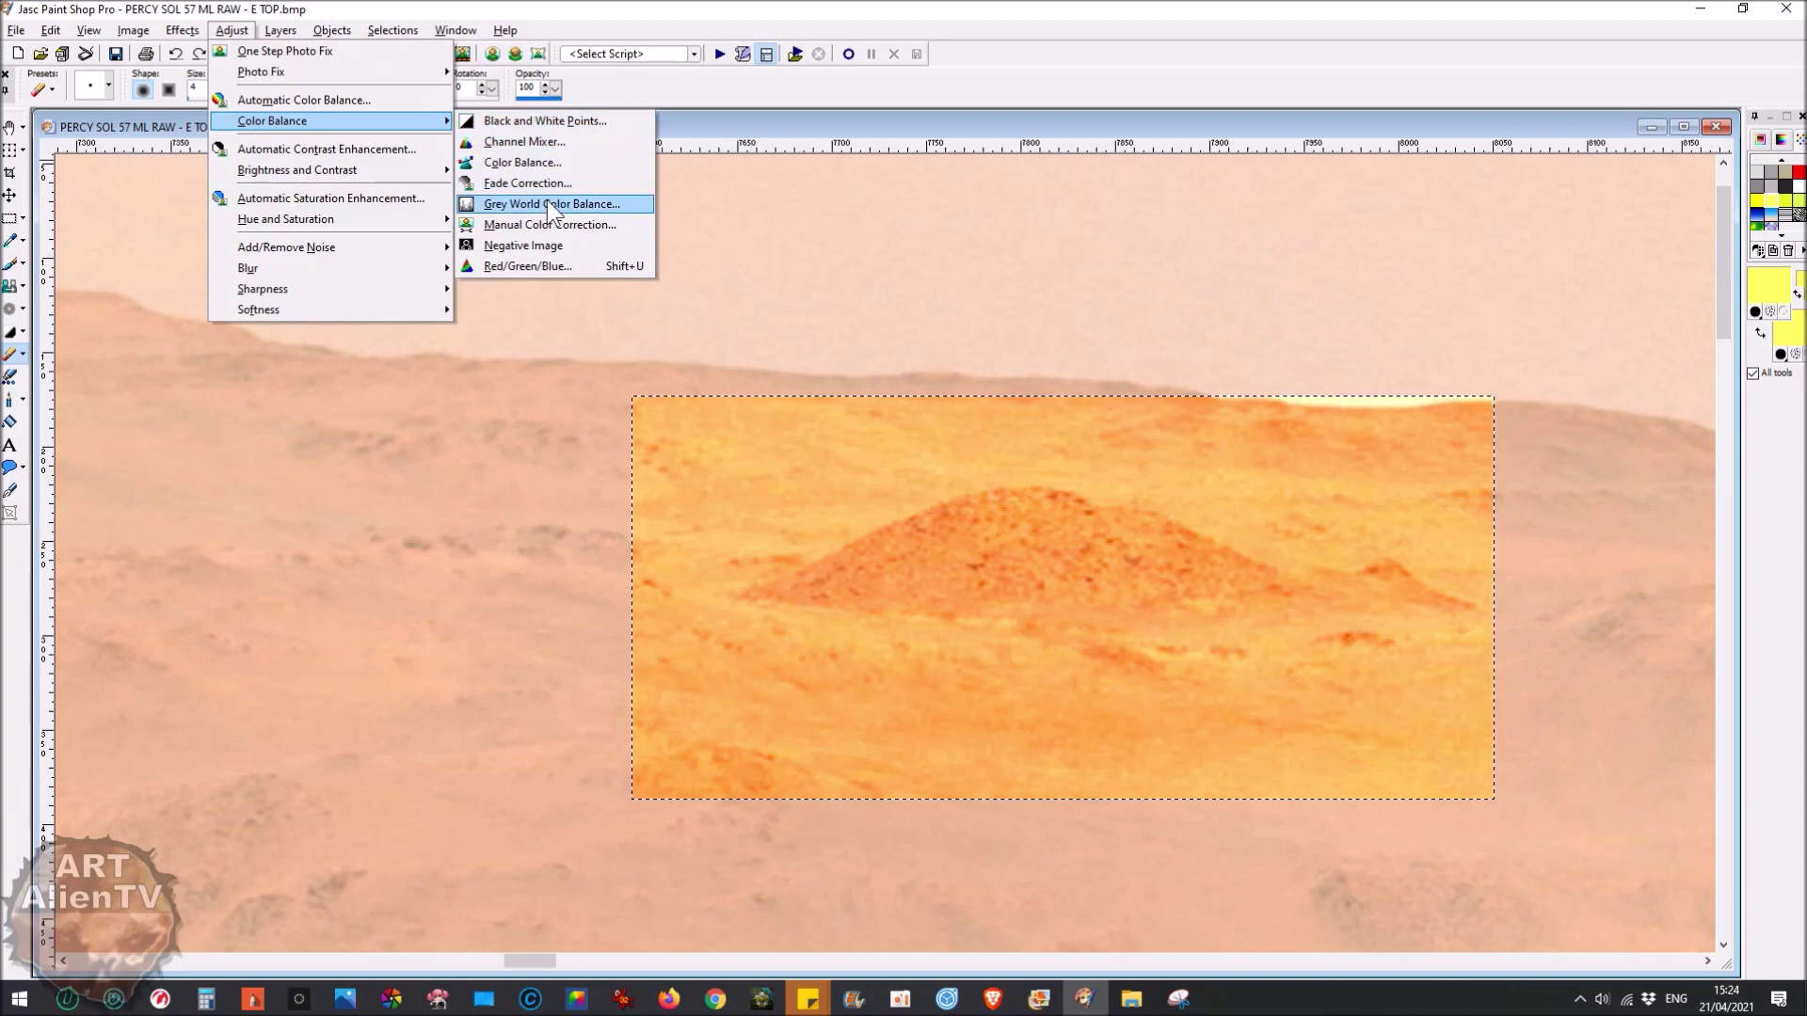
left_click(523, 245)
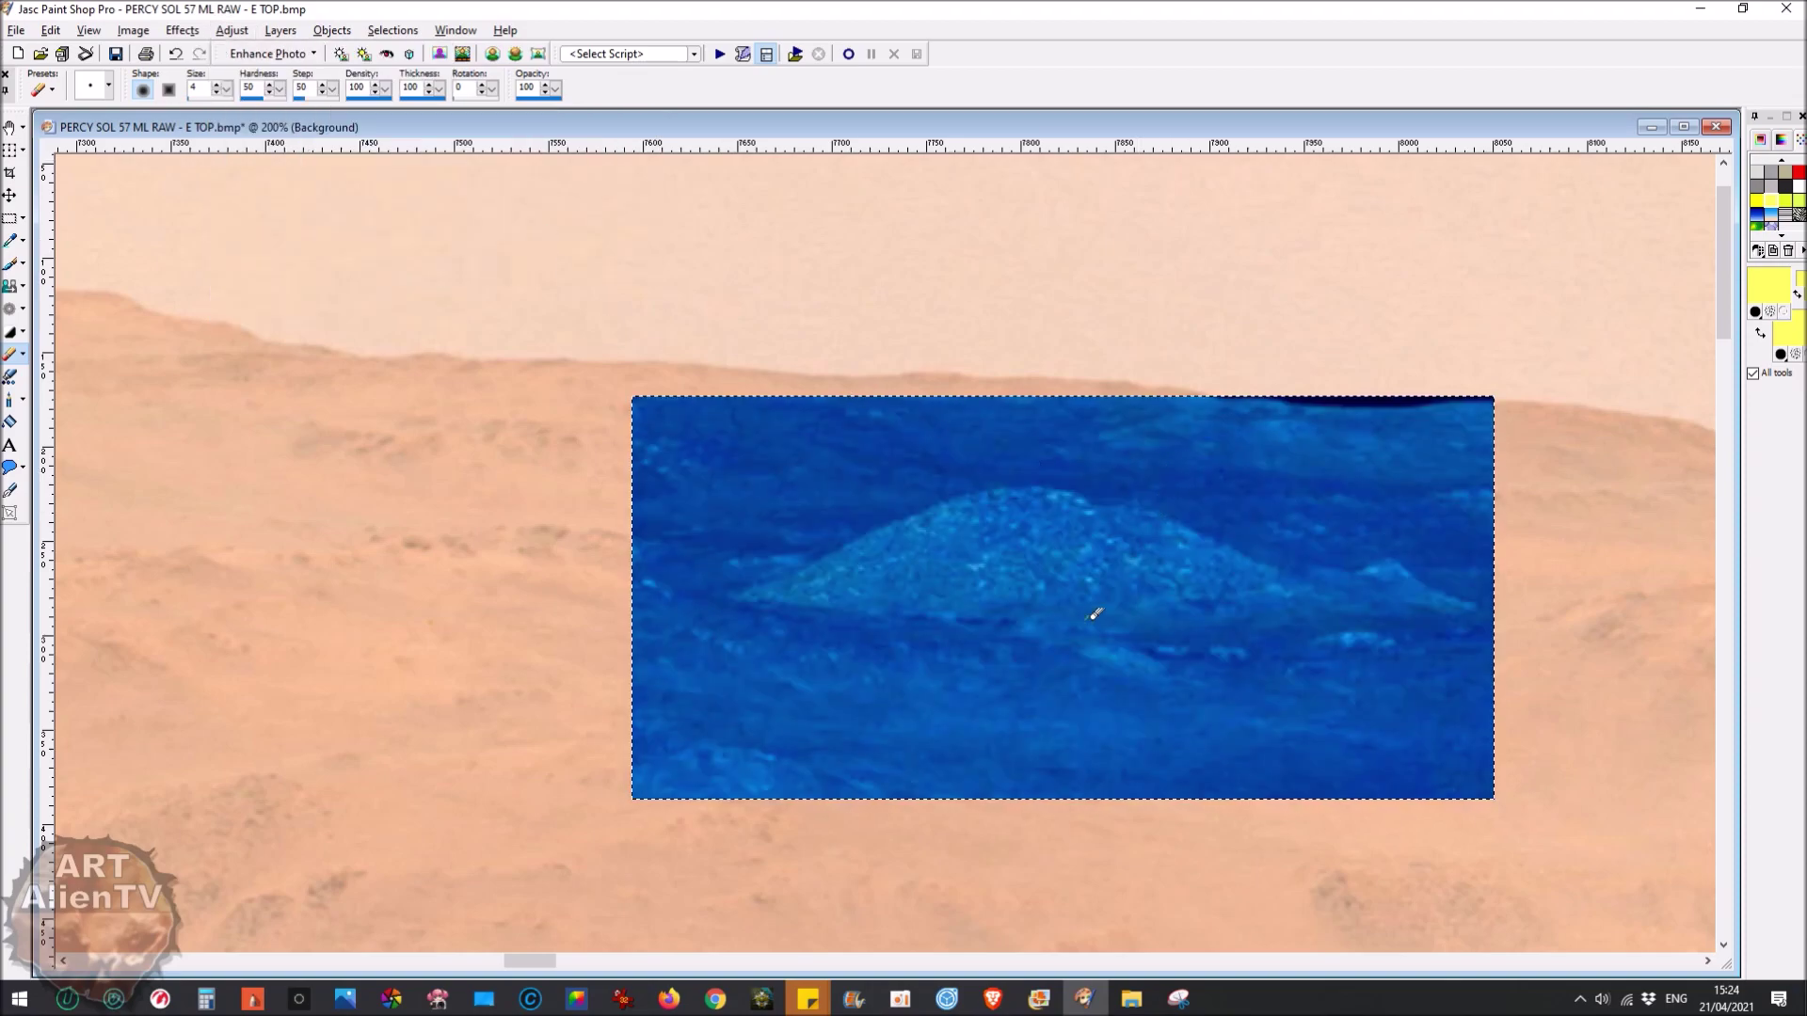
Outline the block-like shape just right of the mound's summit with a yellow four-sided figure at 400% zoom
scroll(1089, 613, "up", 2)
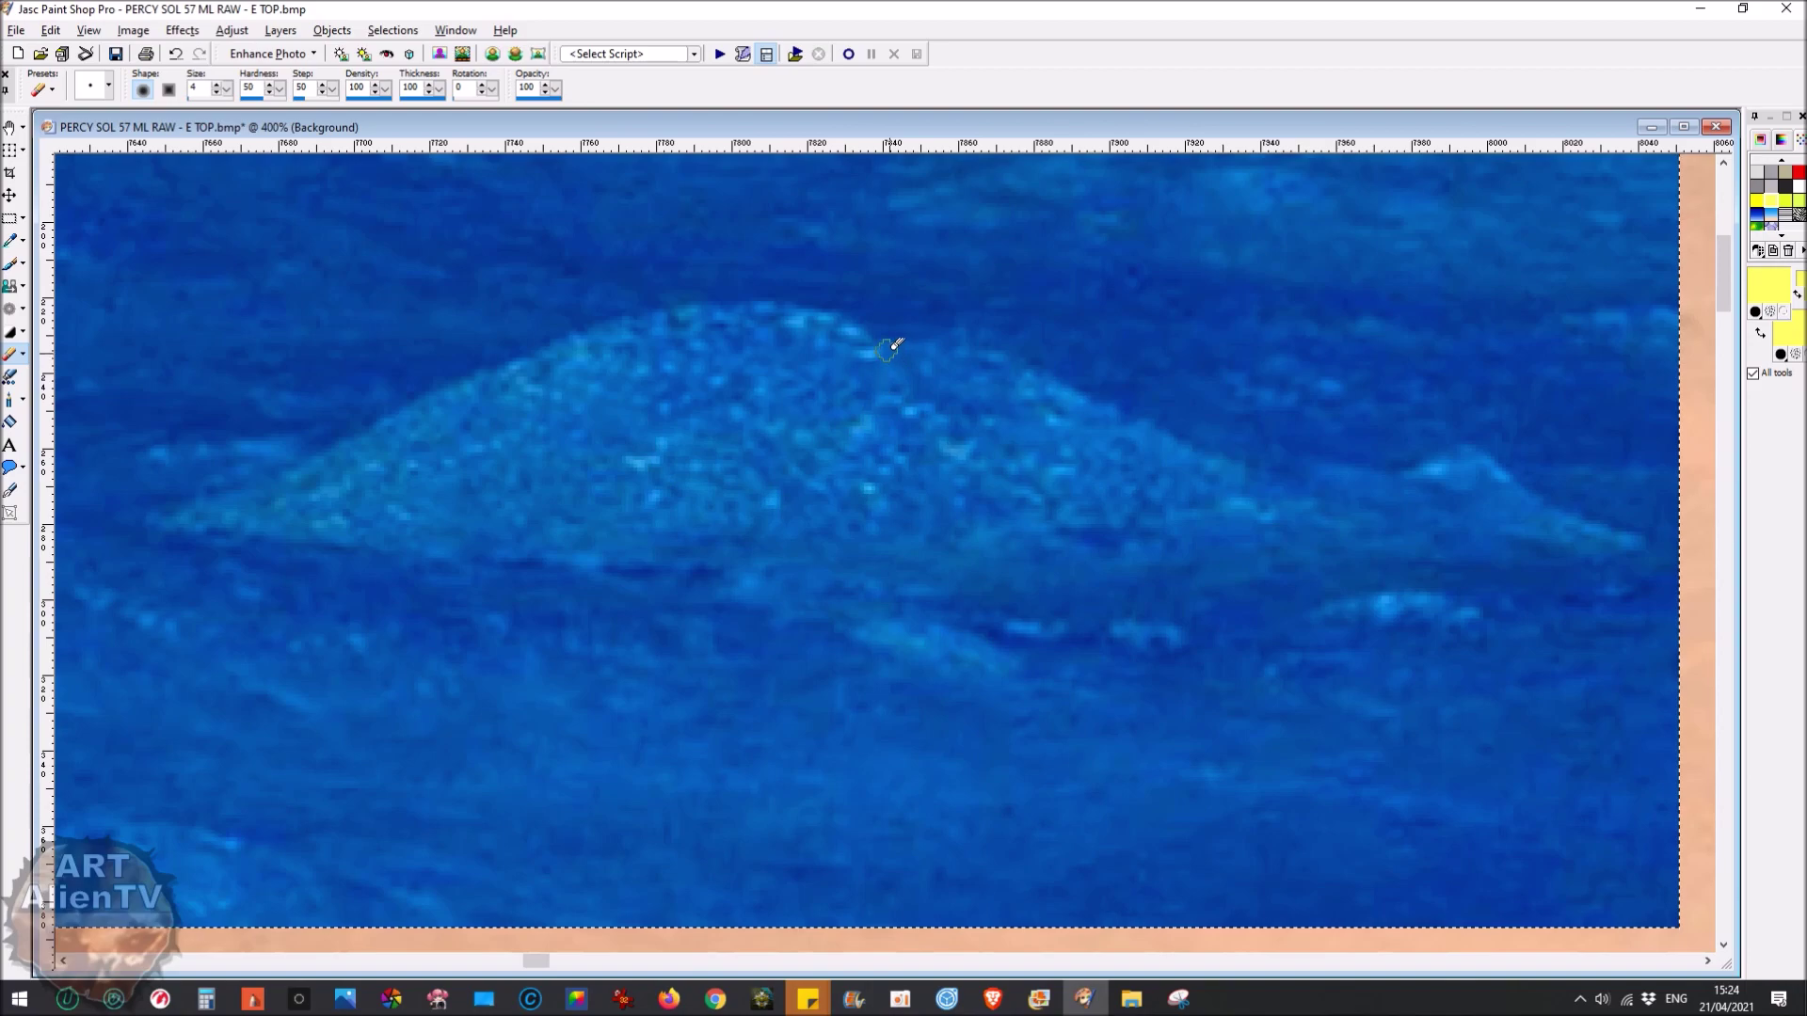
left_click_drag(891, 347, 923, 409)
left_click_drag(894, 350, 984, 354)
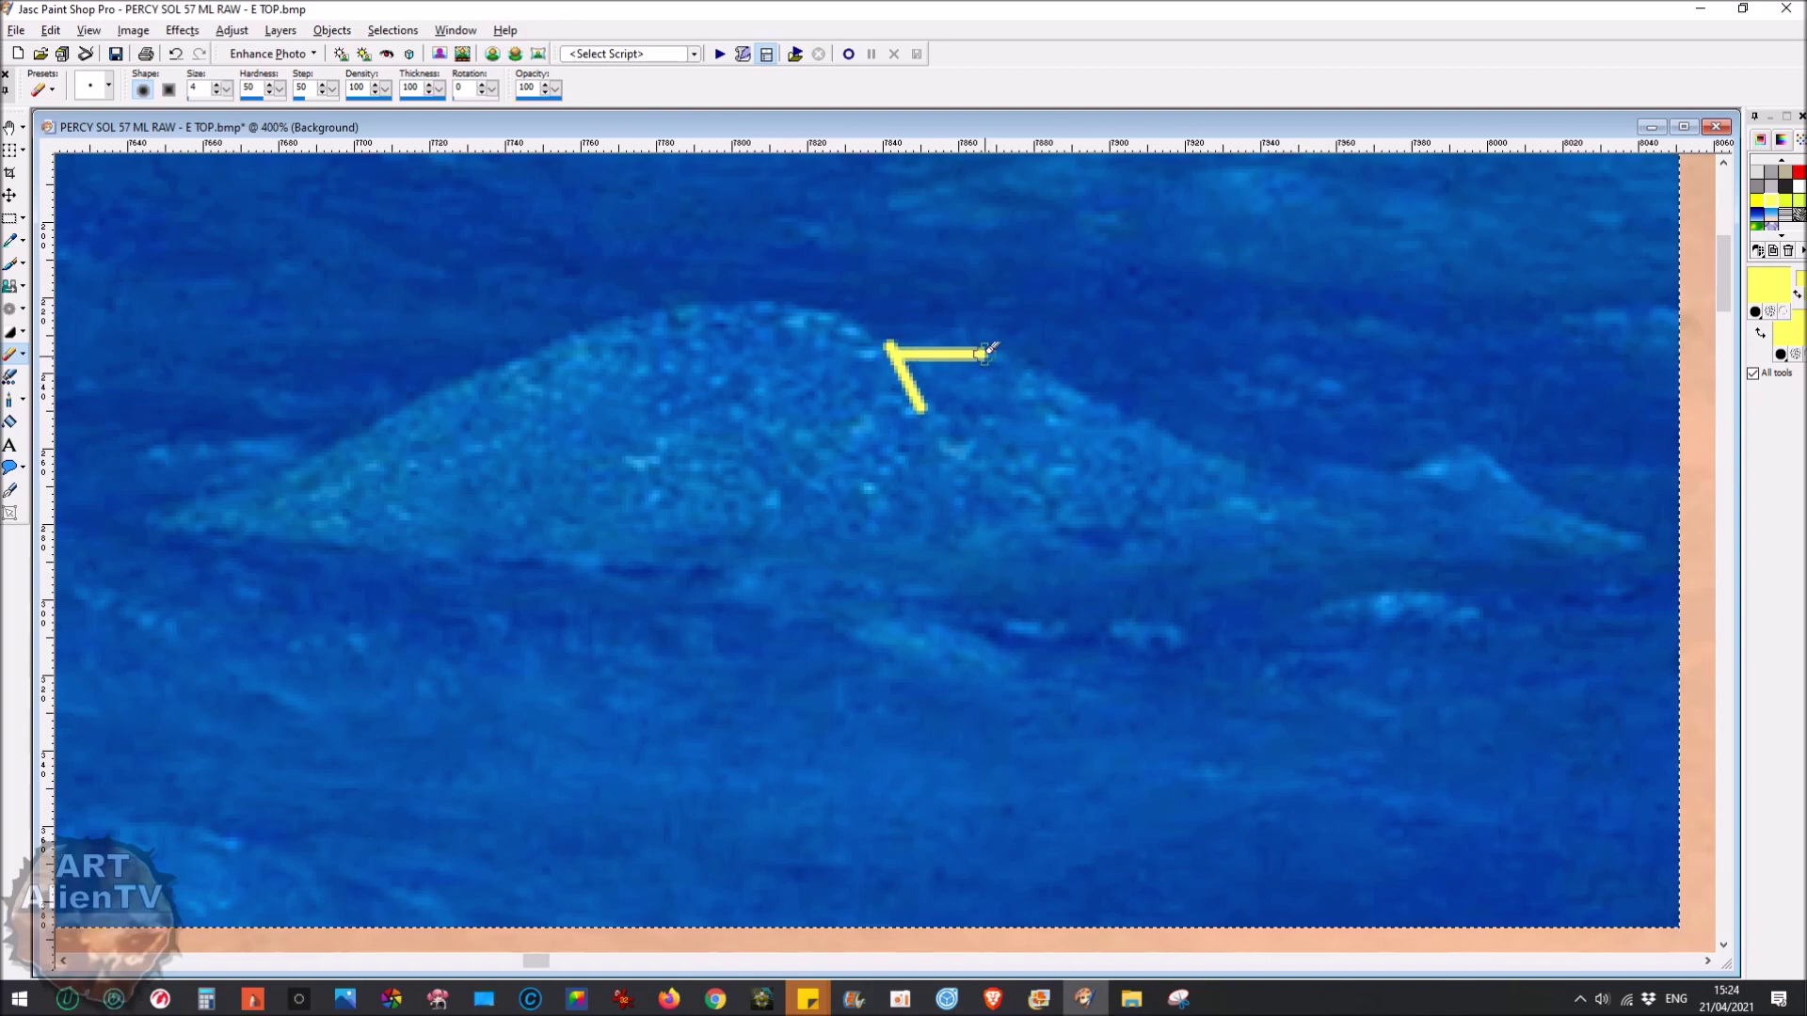
left_click_drag(923, 408, 1000, 415)
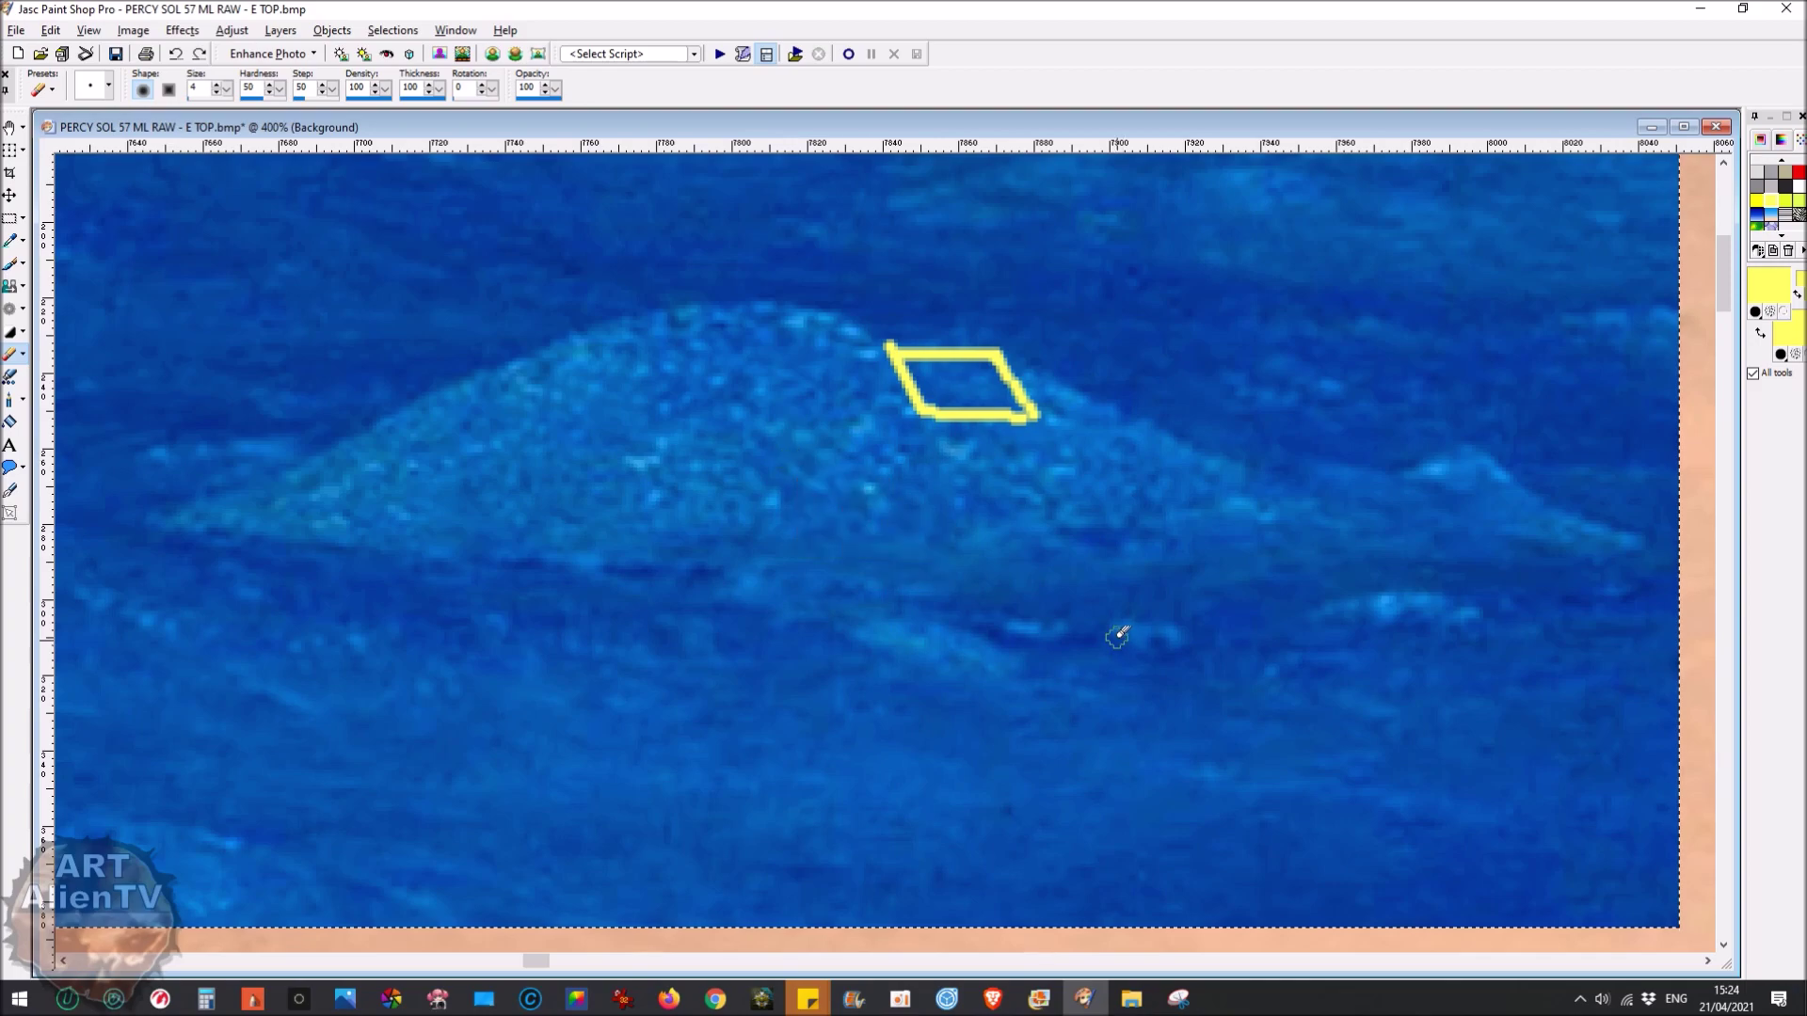
Draw a yellow stepped bracket over the bright patch below the small peak and yellow dashes along the mound's base
mouse_move(1110, 651)
left_mouse_down()
mouse_move(1110, 623)
mouse_move(1174, 623)
left_mouse_up()
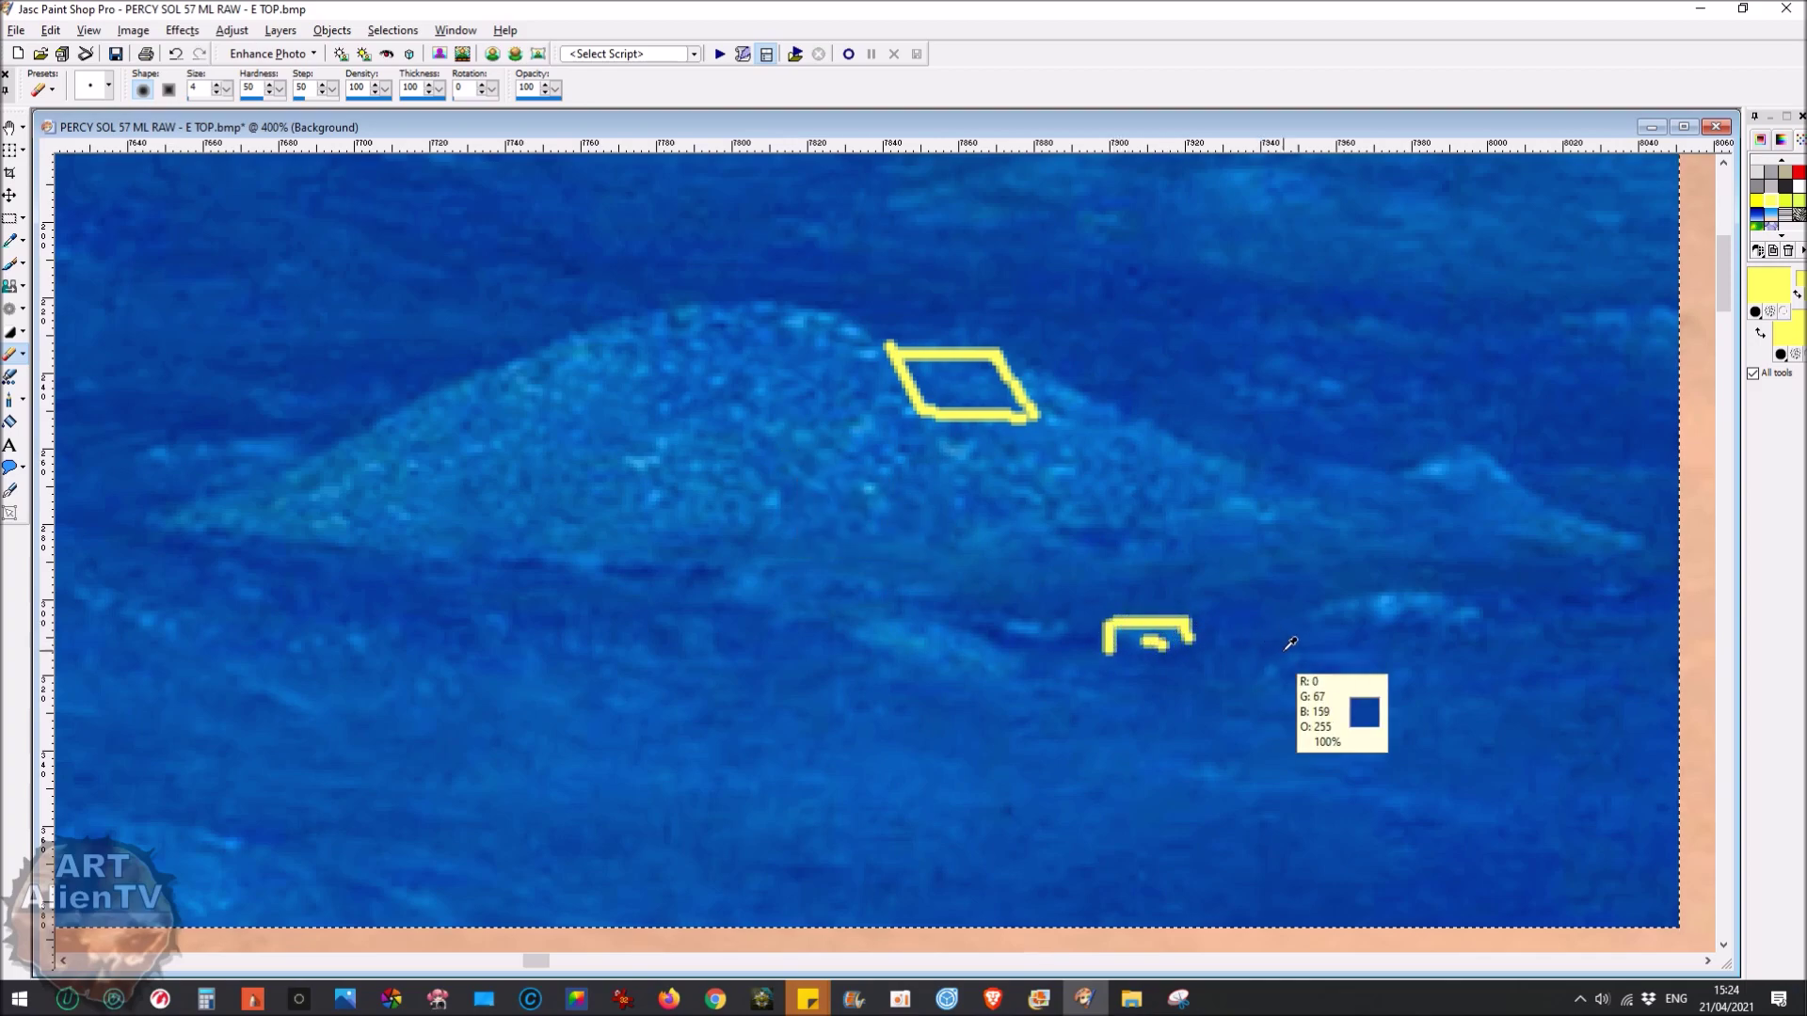
key("ctrl+z")
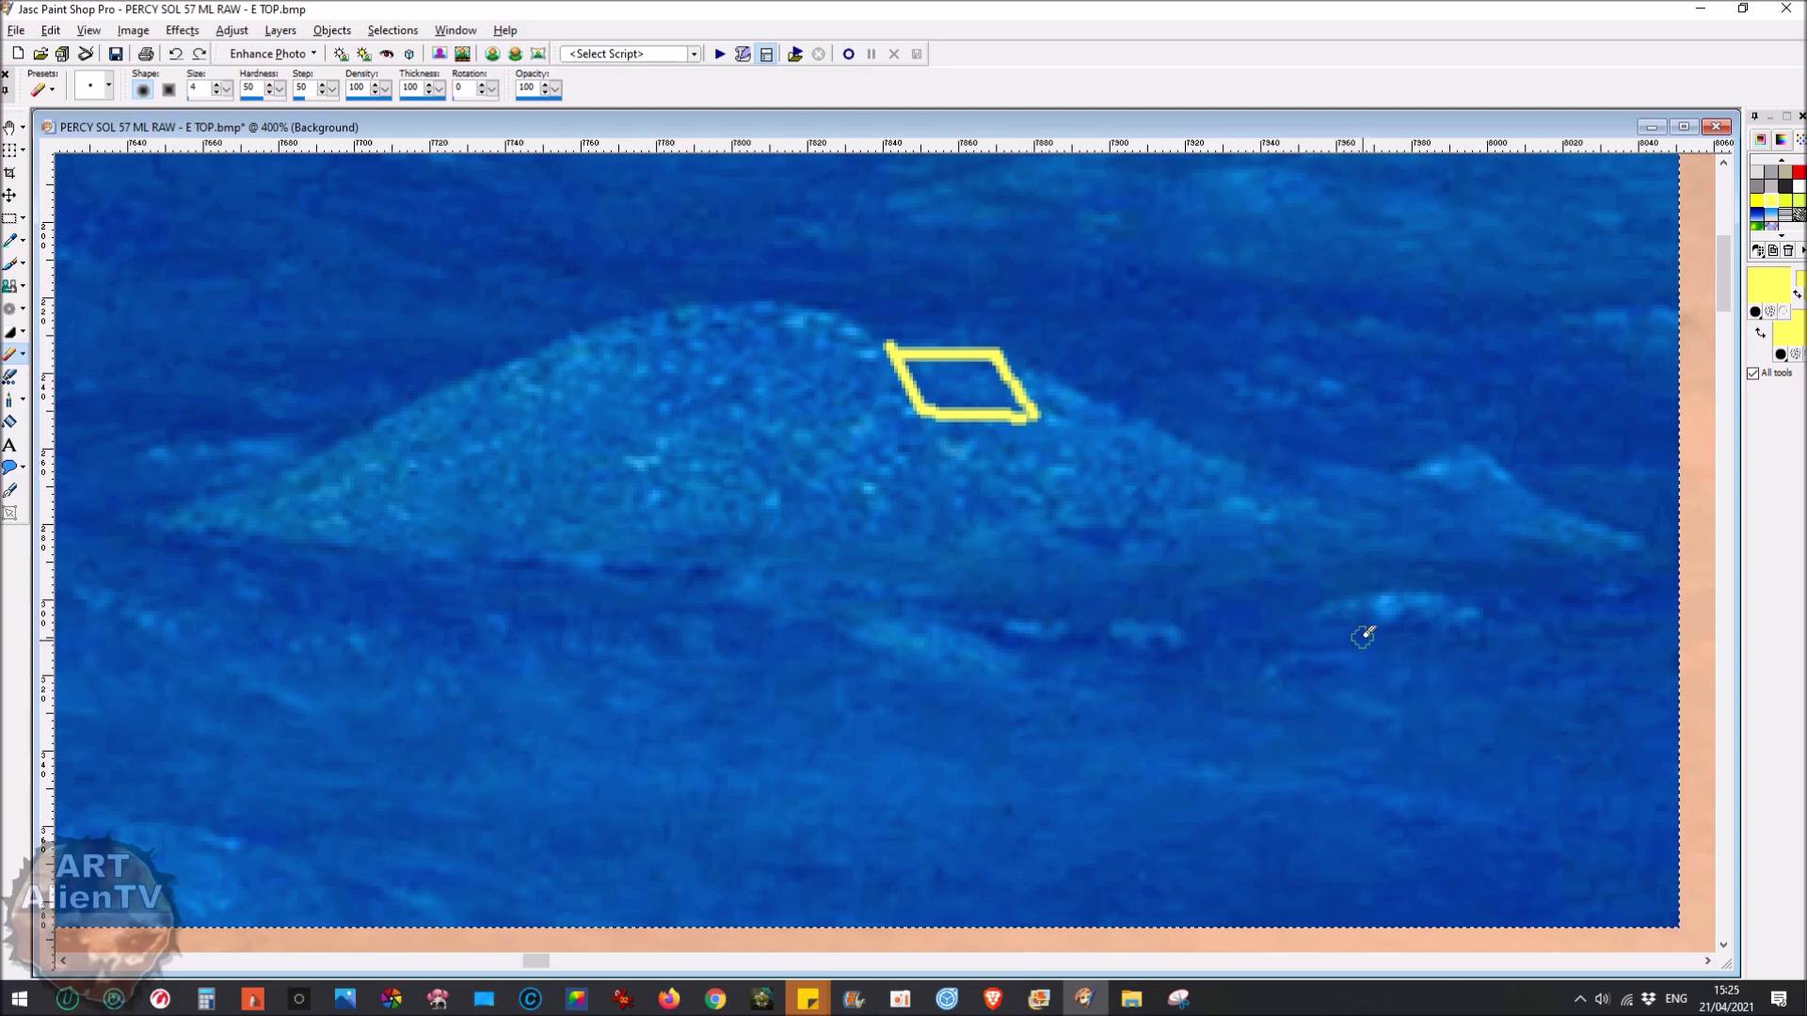
mouse_move(1362, 642)
left_mouse_down()
mouse_move(1363, 588)
mouse_move(1441, 587)
left_mouse_up()
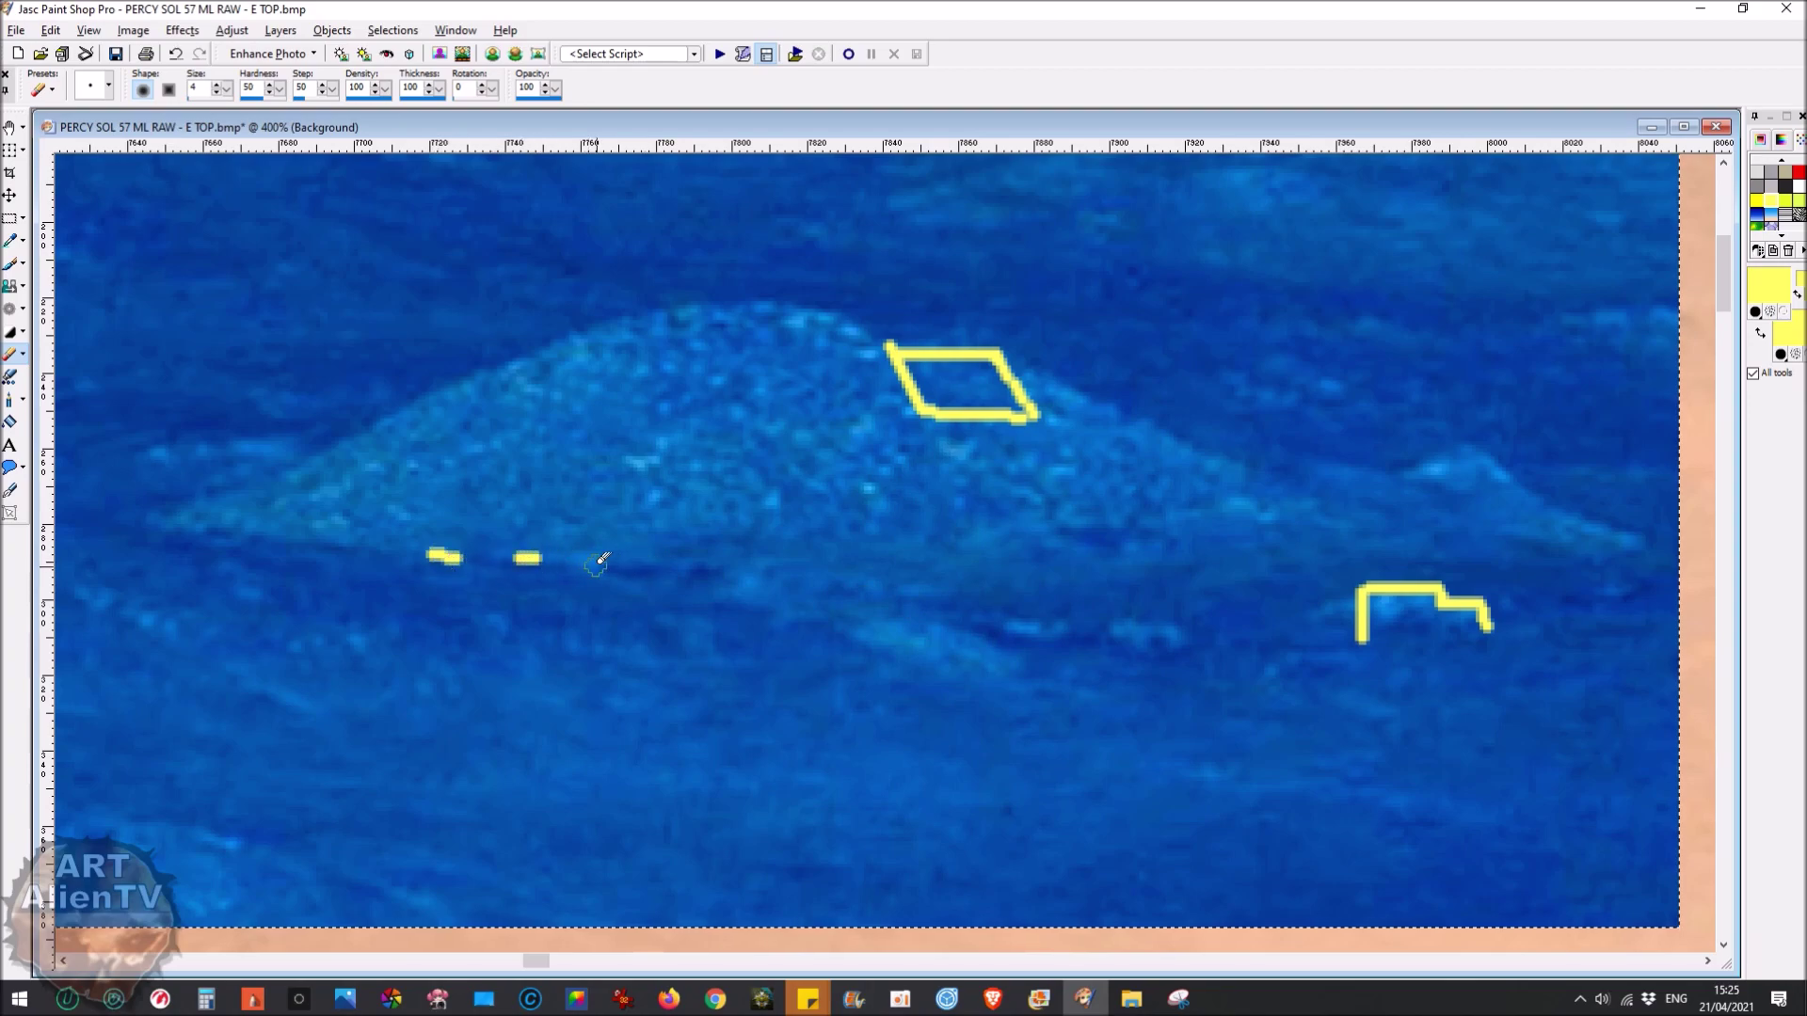
left_click_drag(593, 565, 724, 570)
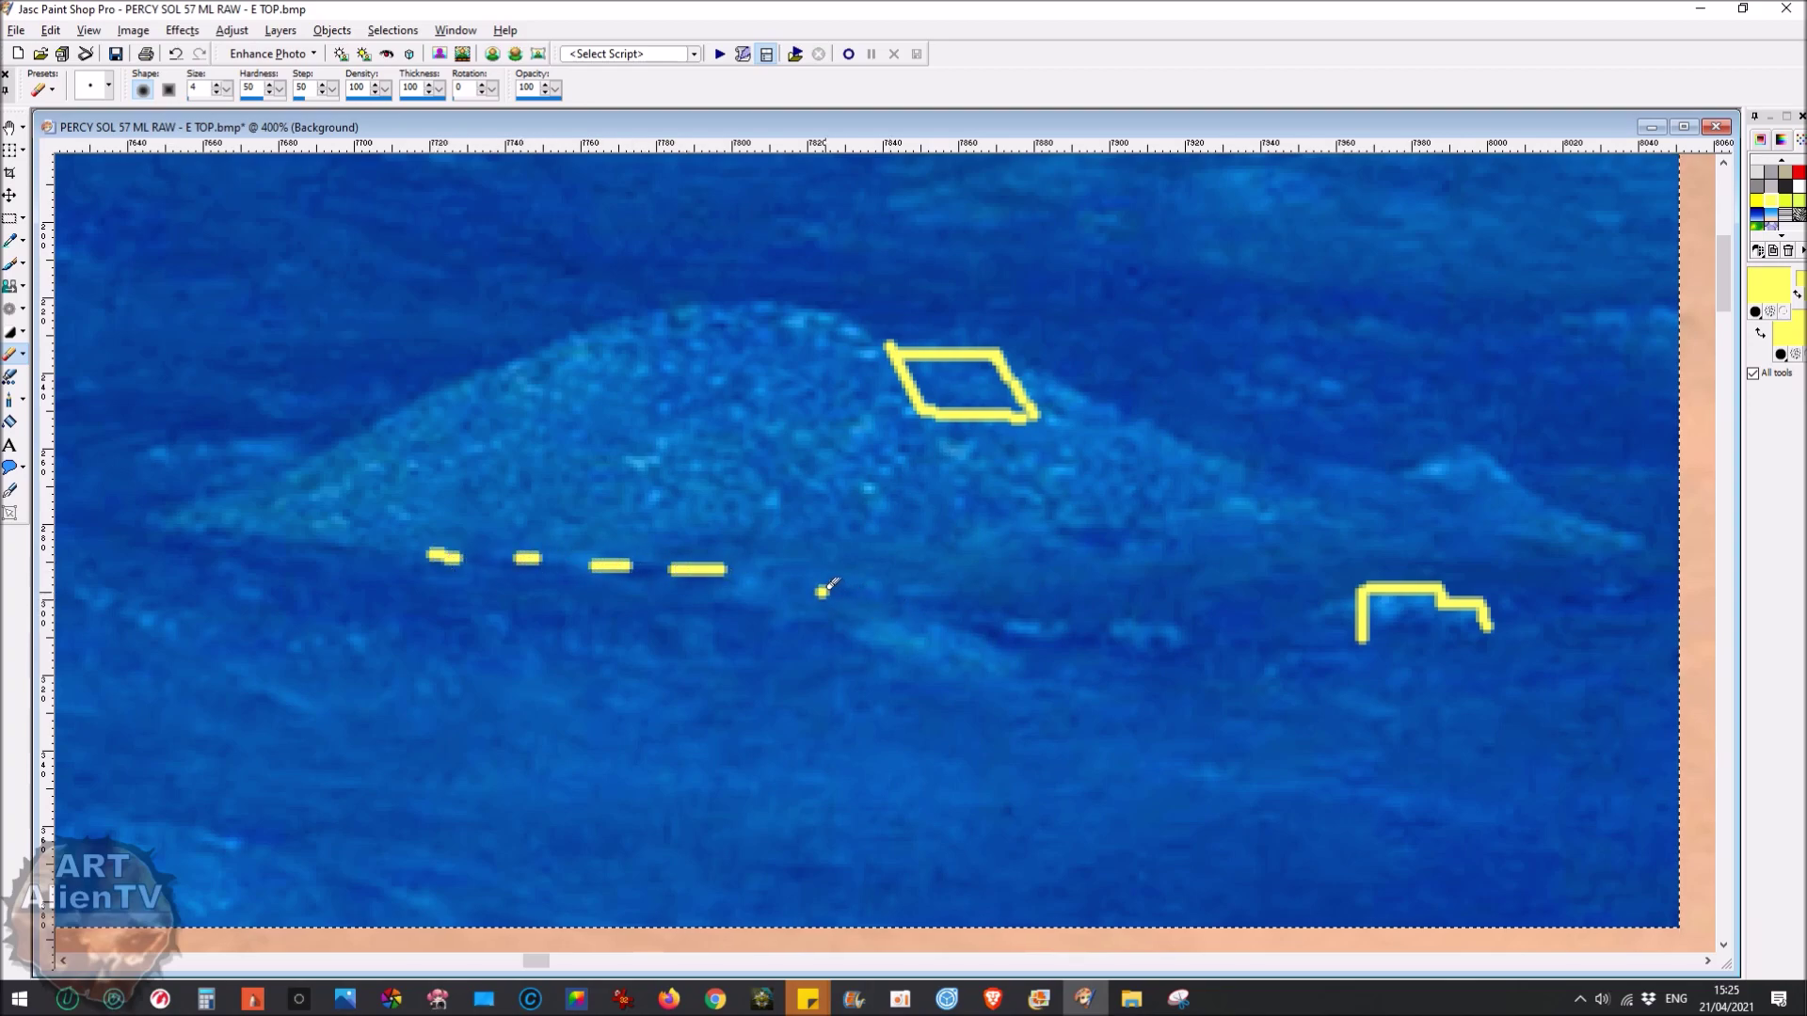
Draw a small yellow bracket below the dashed line at the mound's base
mouse_move(646, 622)
left_mouse_down()
mouse_move(711, 621)
mouse_move(707, 643)
mouse_move(651, 651)
left_mouse_up()
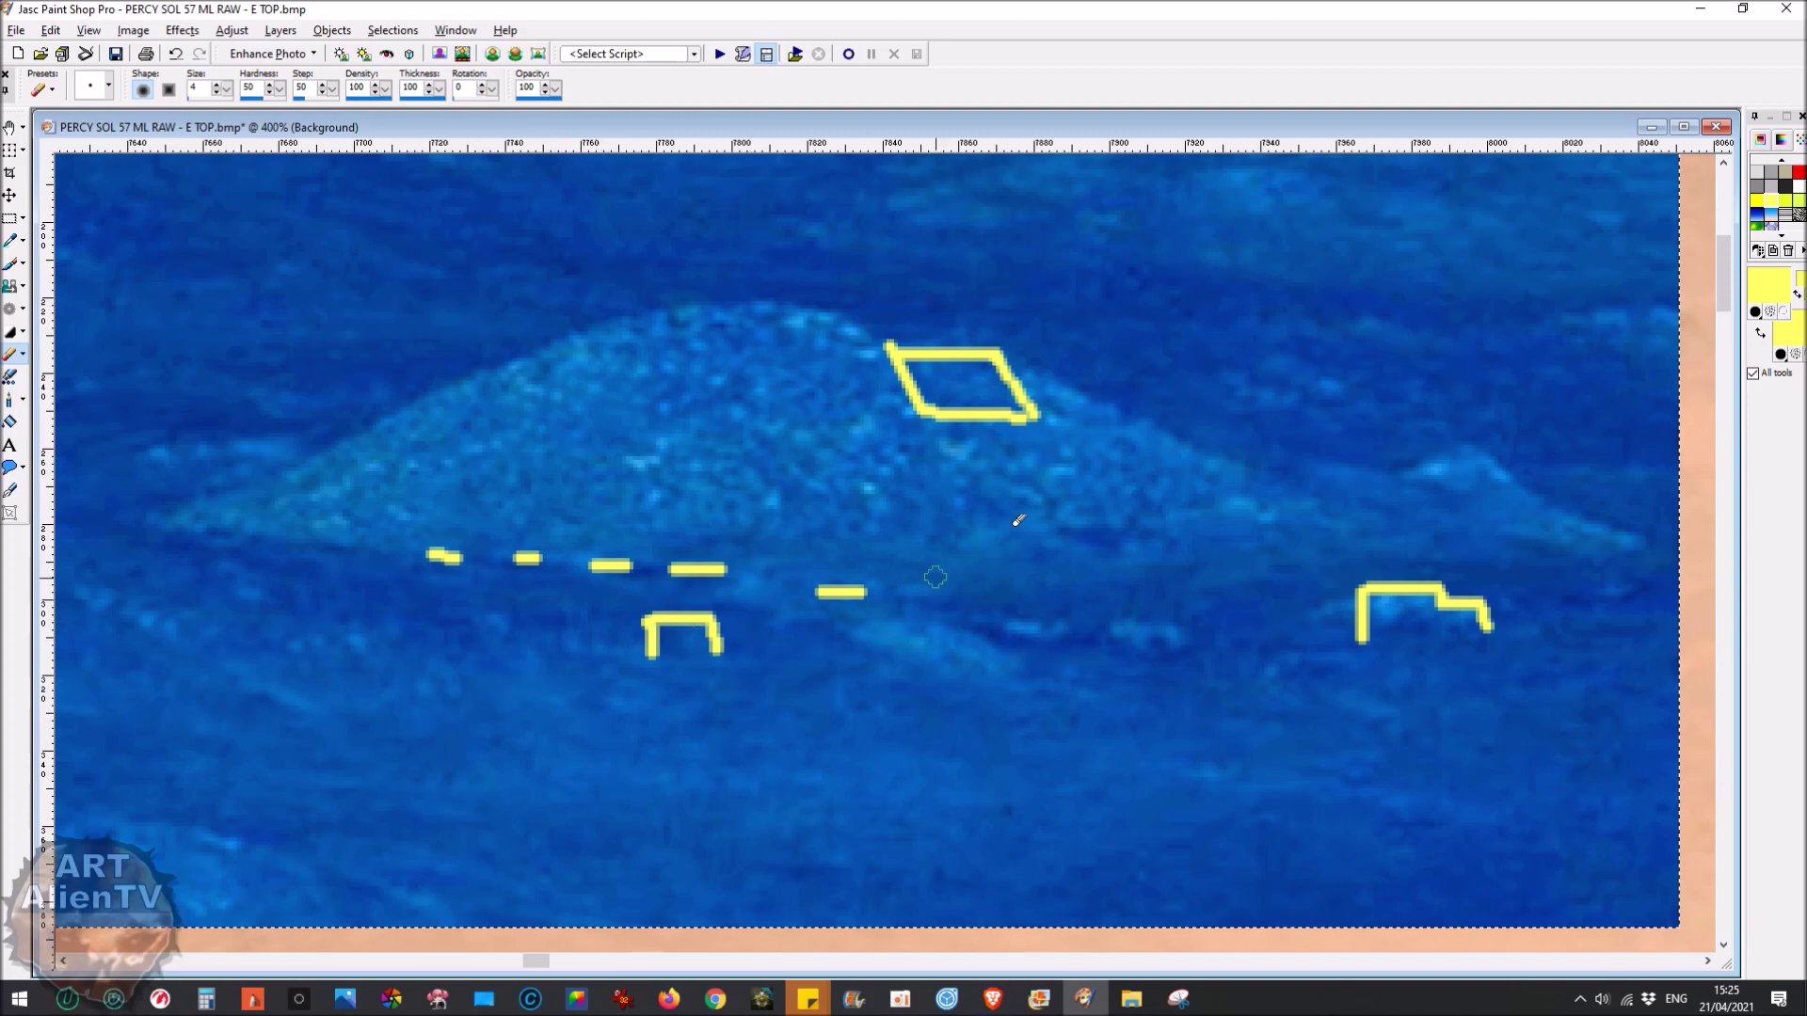
Undo all the yellow annotations, the colour edits and the selection on the mound, back to the original image
mouse_move(740, 545)
key("ctrl+z")
key("ctrl+z")
key("ctrl+z")
key("ctrl+z")
key("ctrl+z")
key("ctrl+z")
key("ctrl+z")
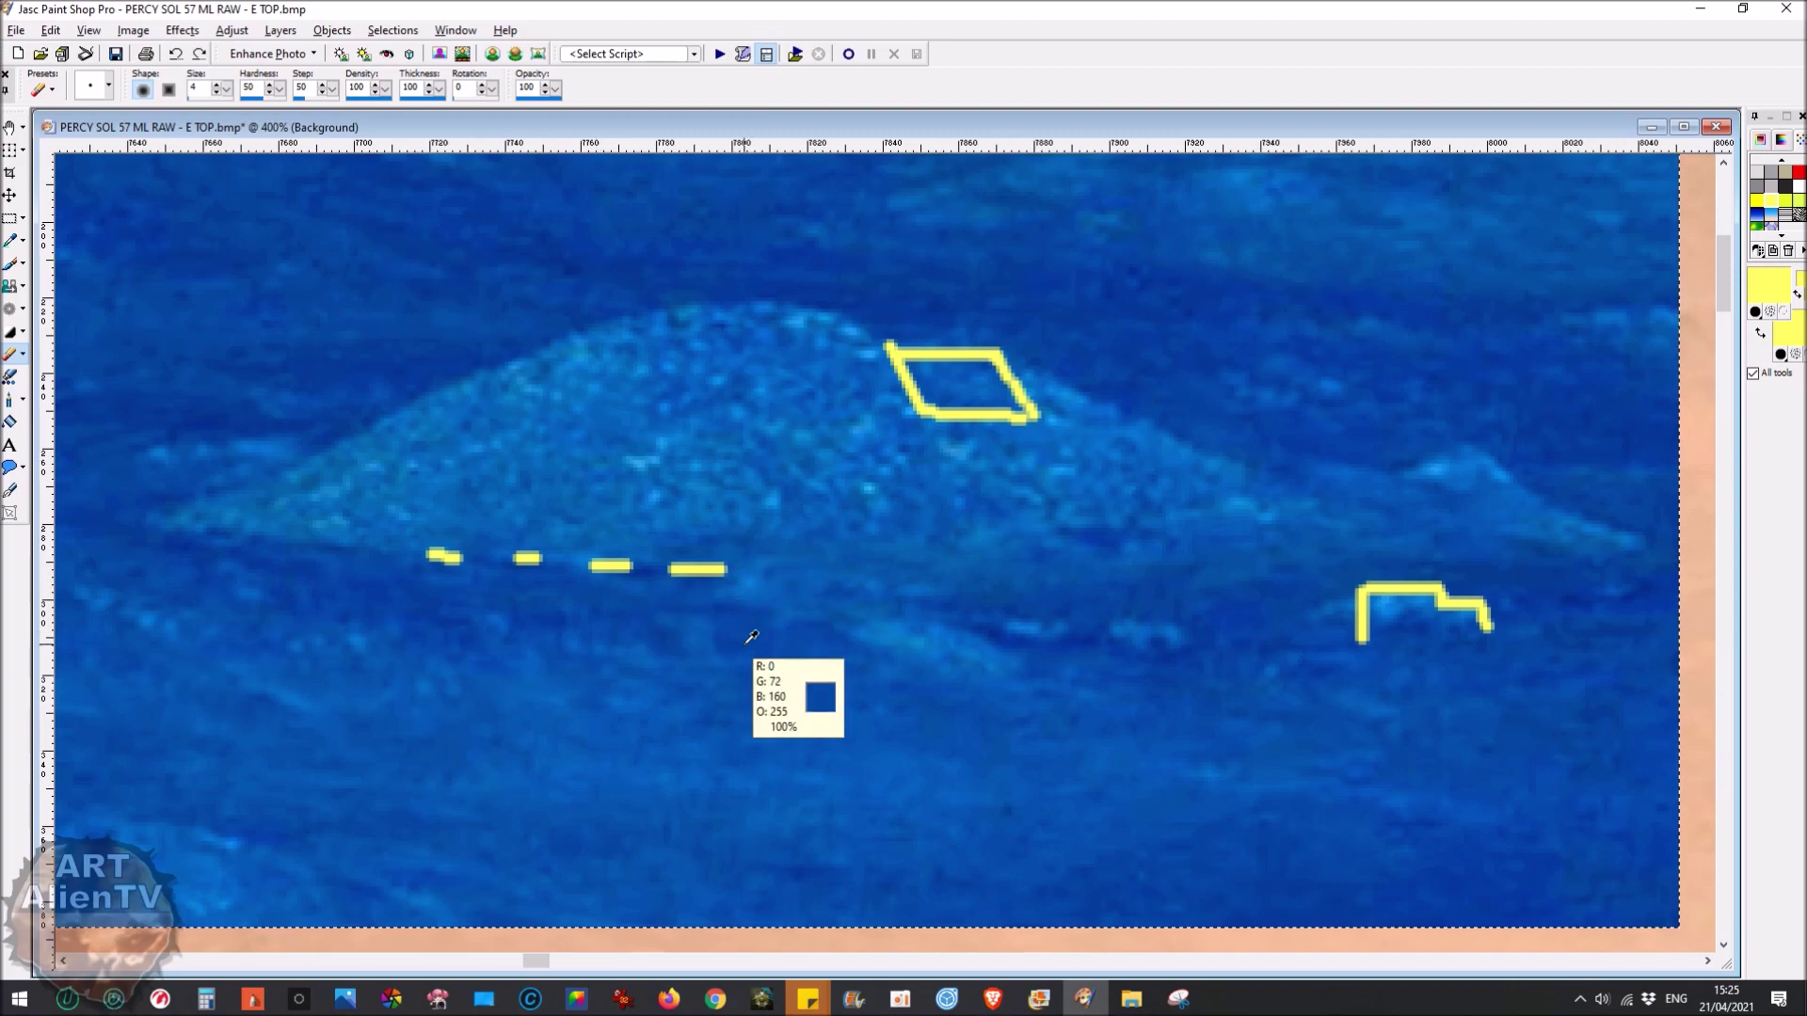
key("ctrl+z")
key("ctrl+z")
key("ctrl+z")
key("ctrl+z")
key("ctrl+z")
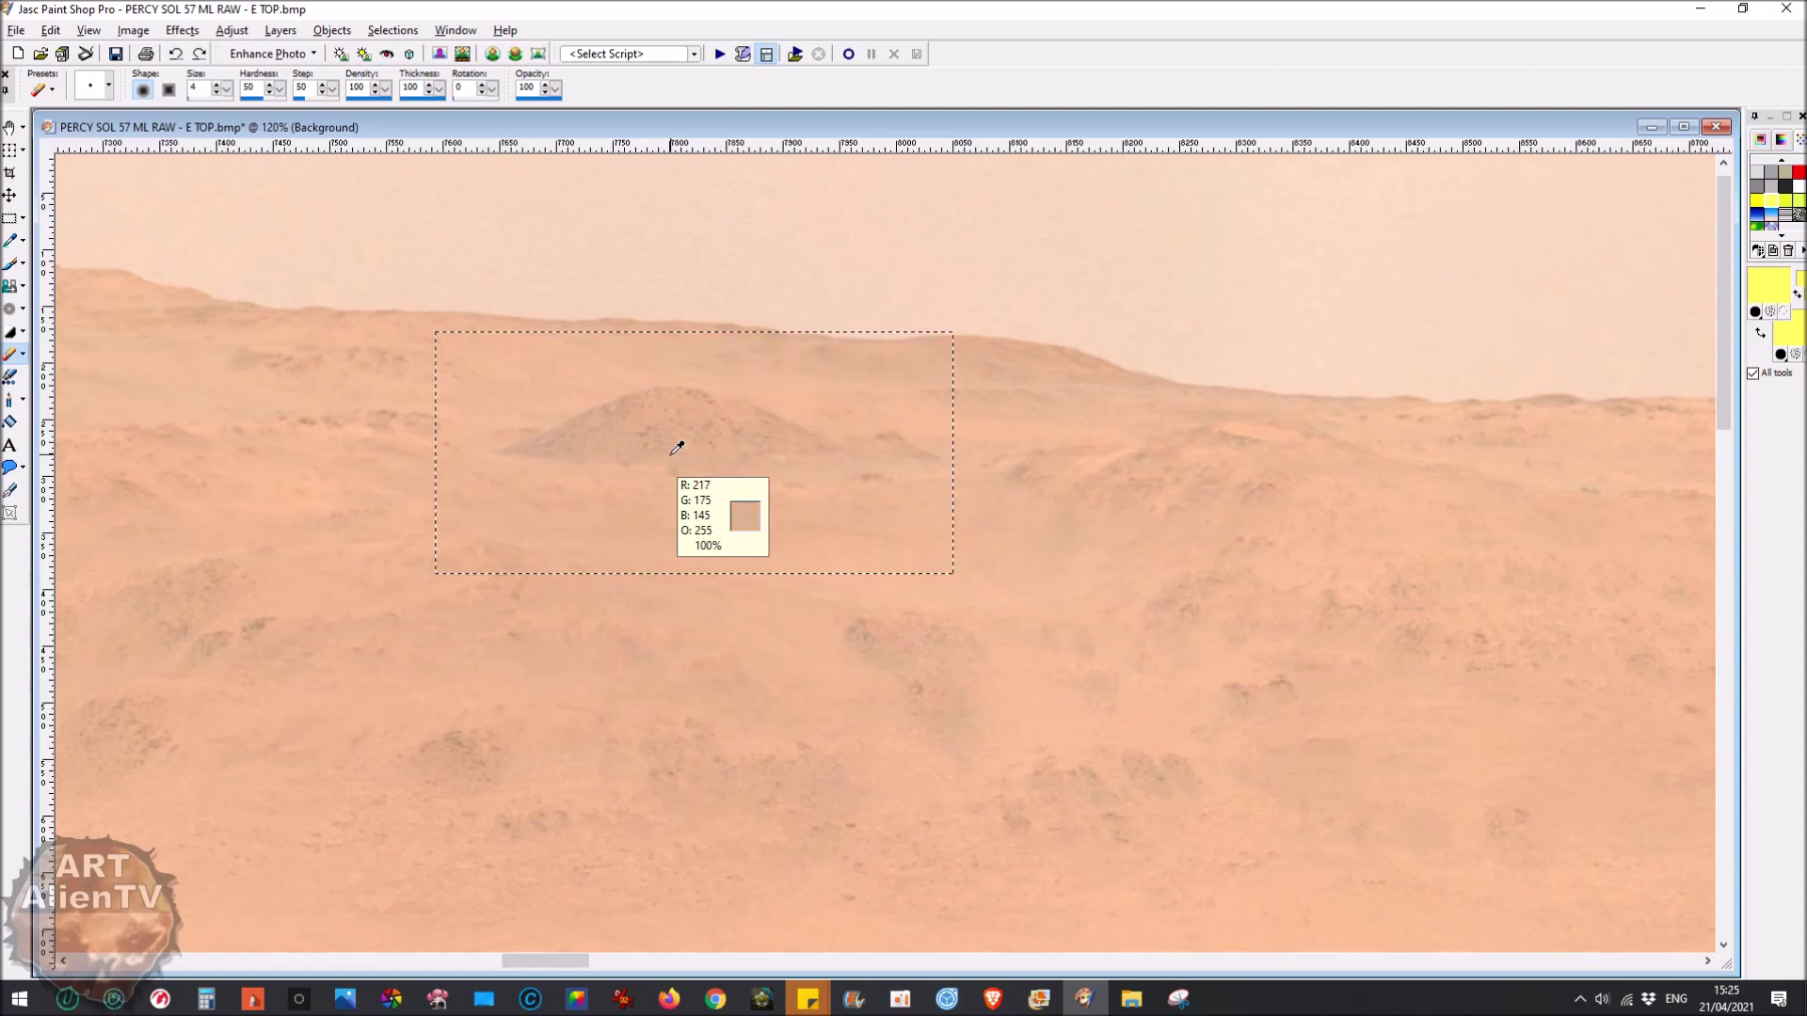
key("ctrl+z")
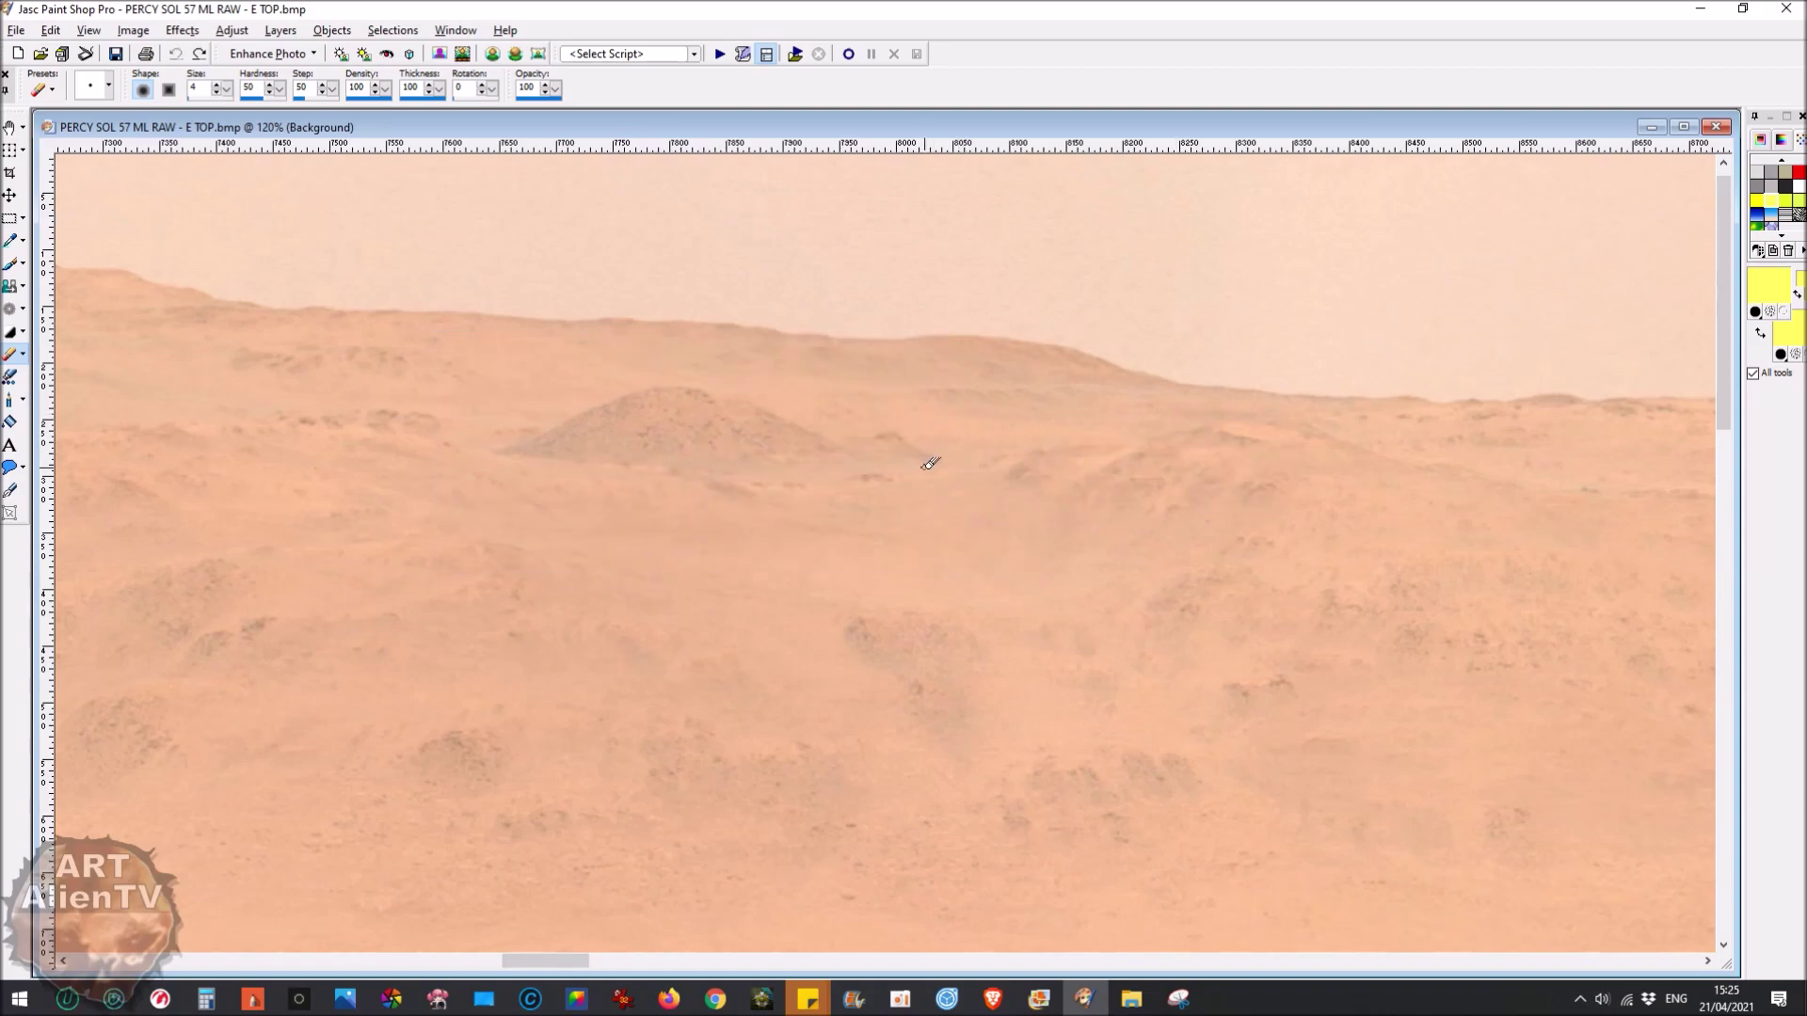
Switch to the browser's PERCY SOL 57 ML (RAW) panorama and examine the distant hills and the dome-shaped mound
scroll(929, 463, "down", 5)
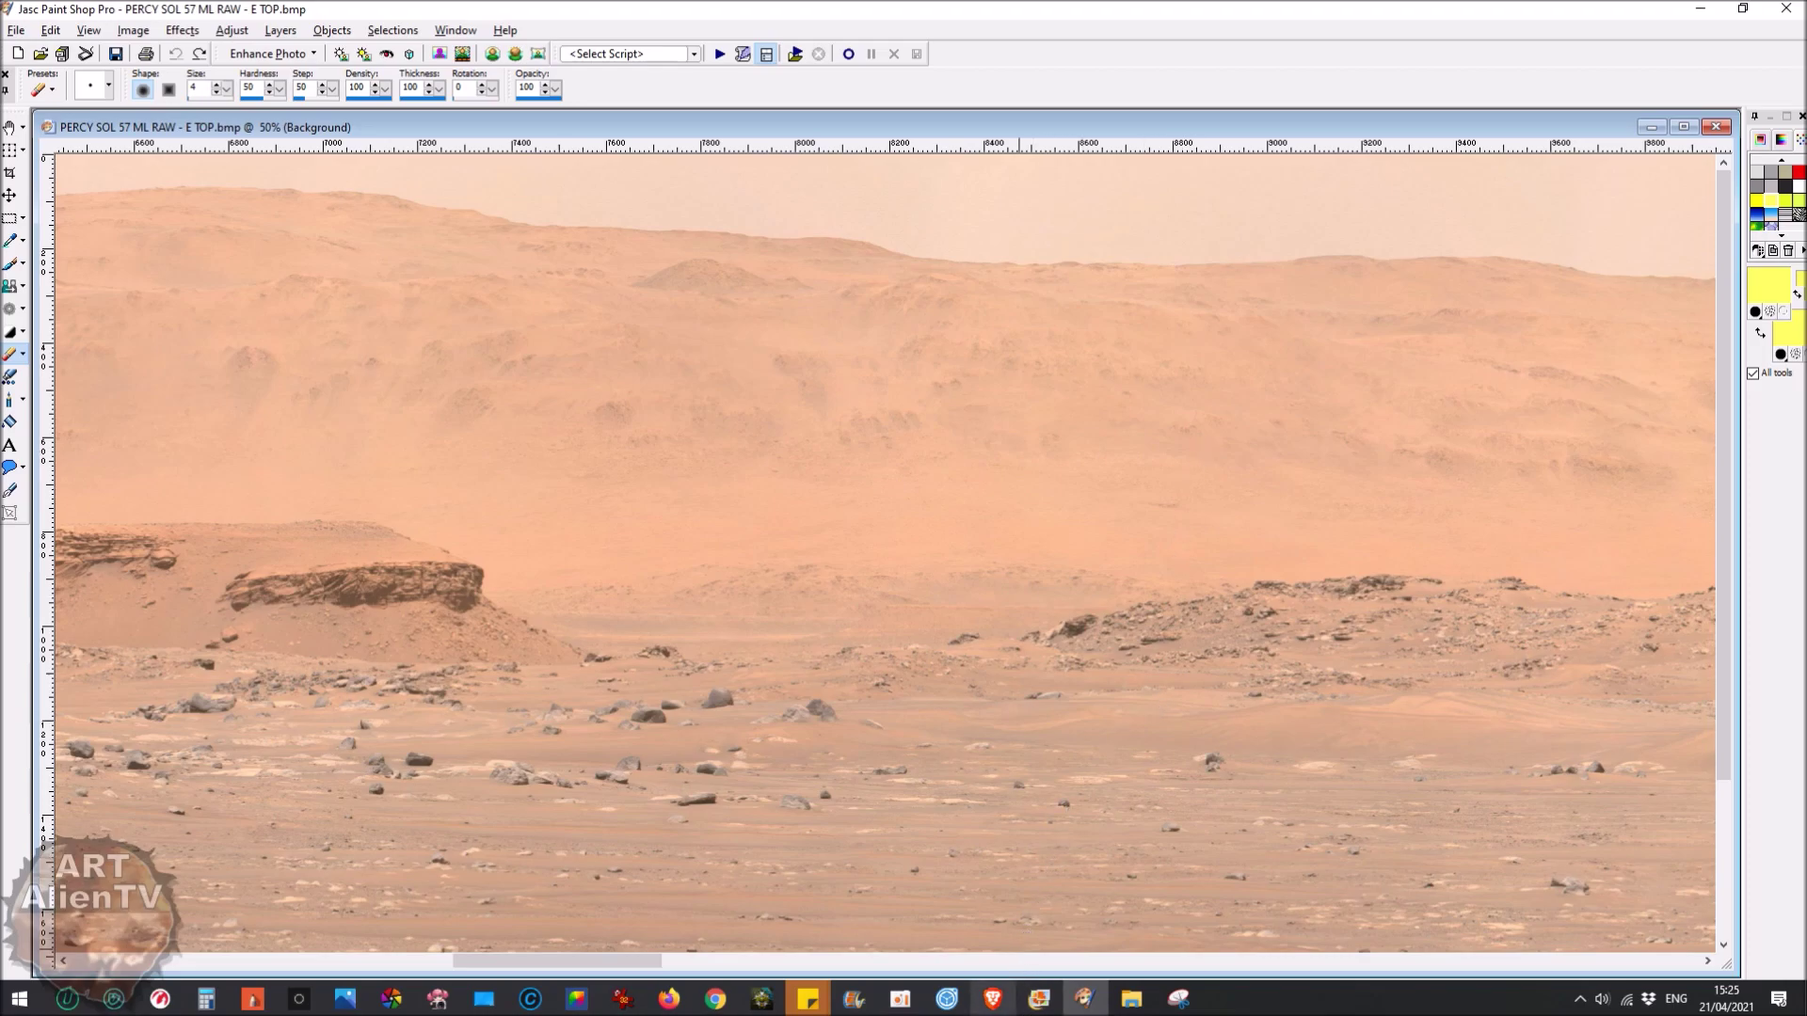
left_click(1000, 1005)
scroll(1134, 576, "down", 4)
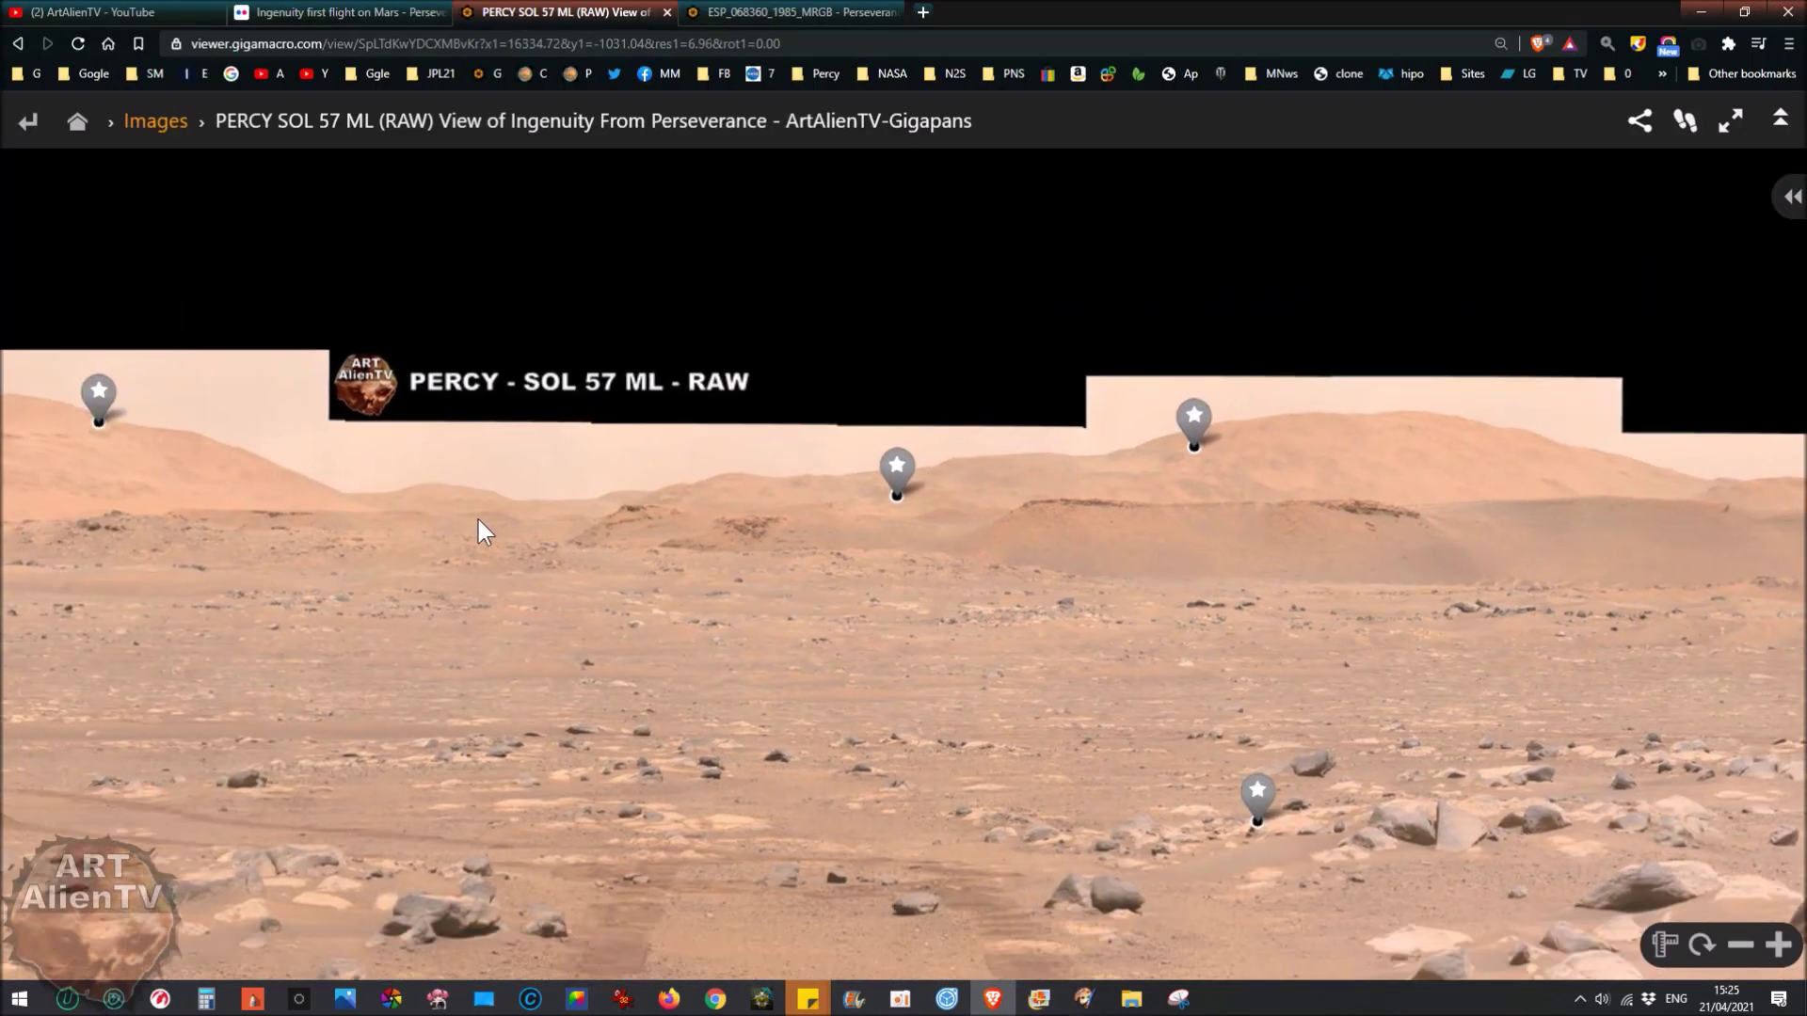
left_click_drag(481, 532, 1254, 525)
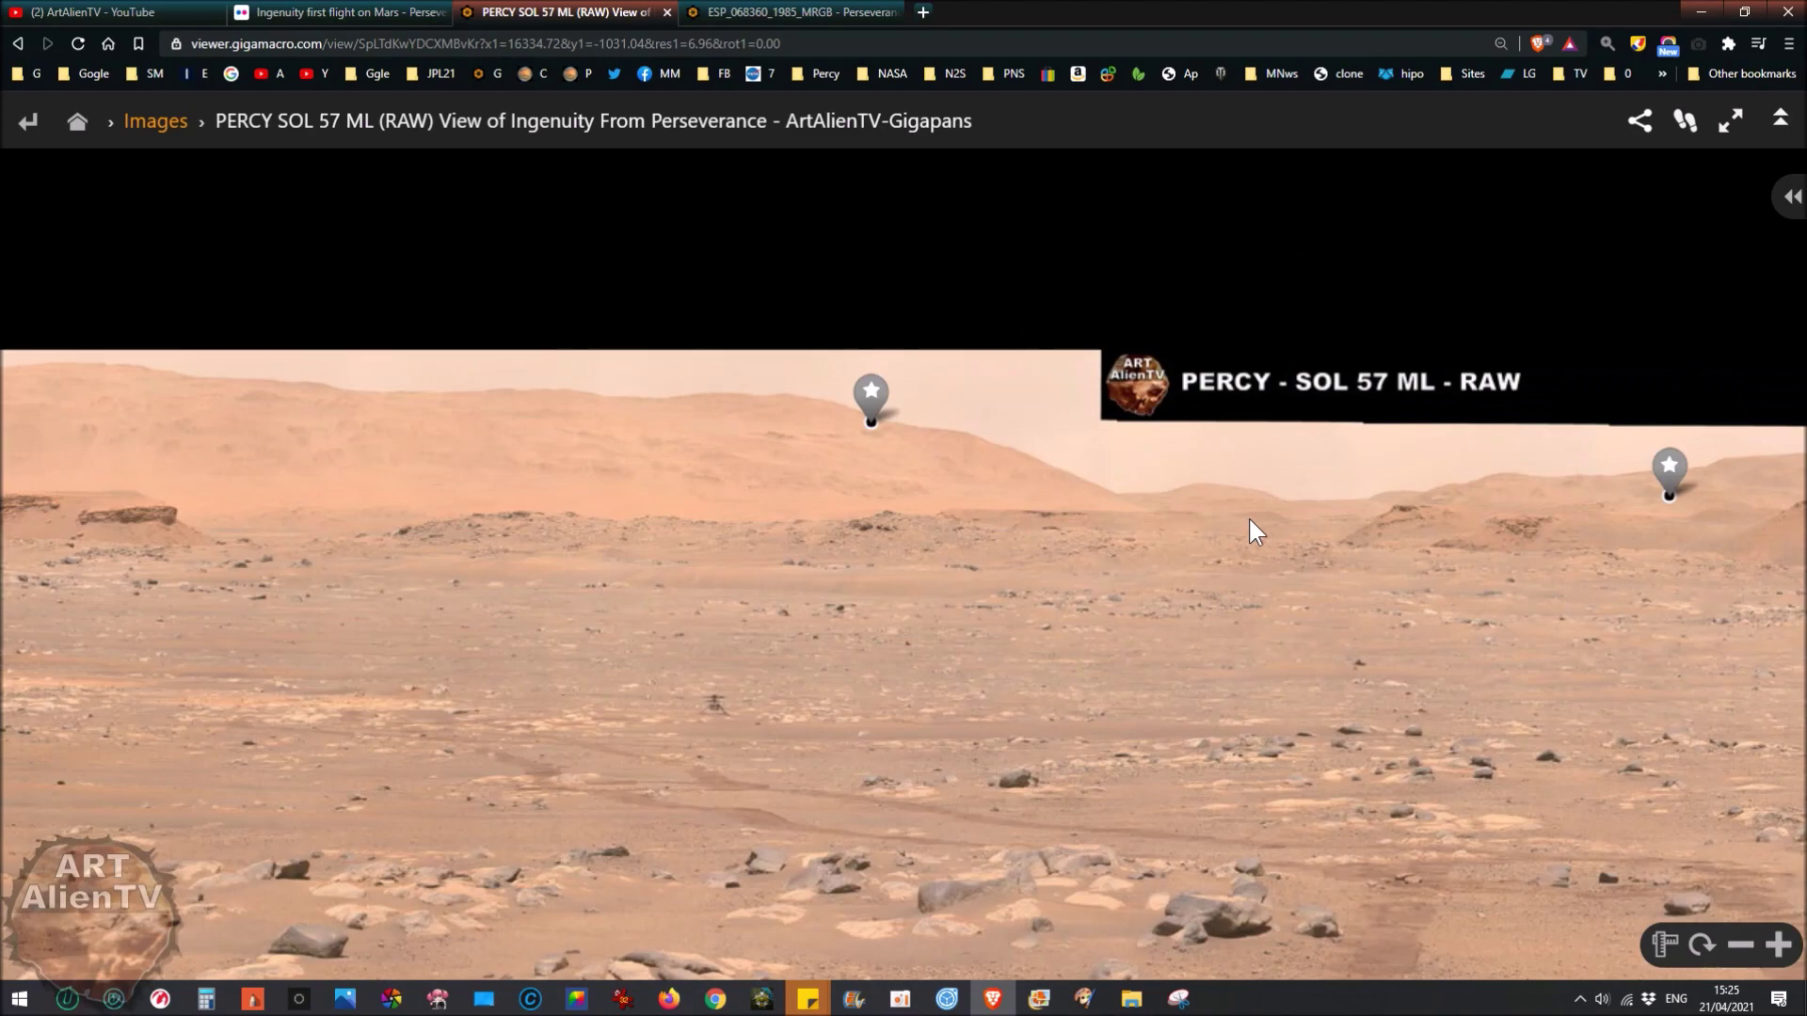
scroll(826, 449, "up", 2)
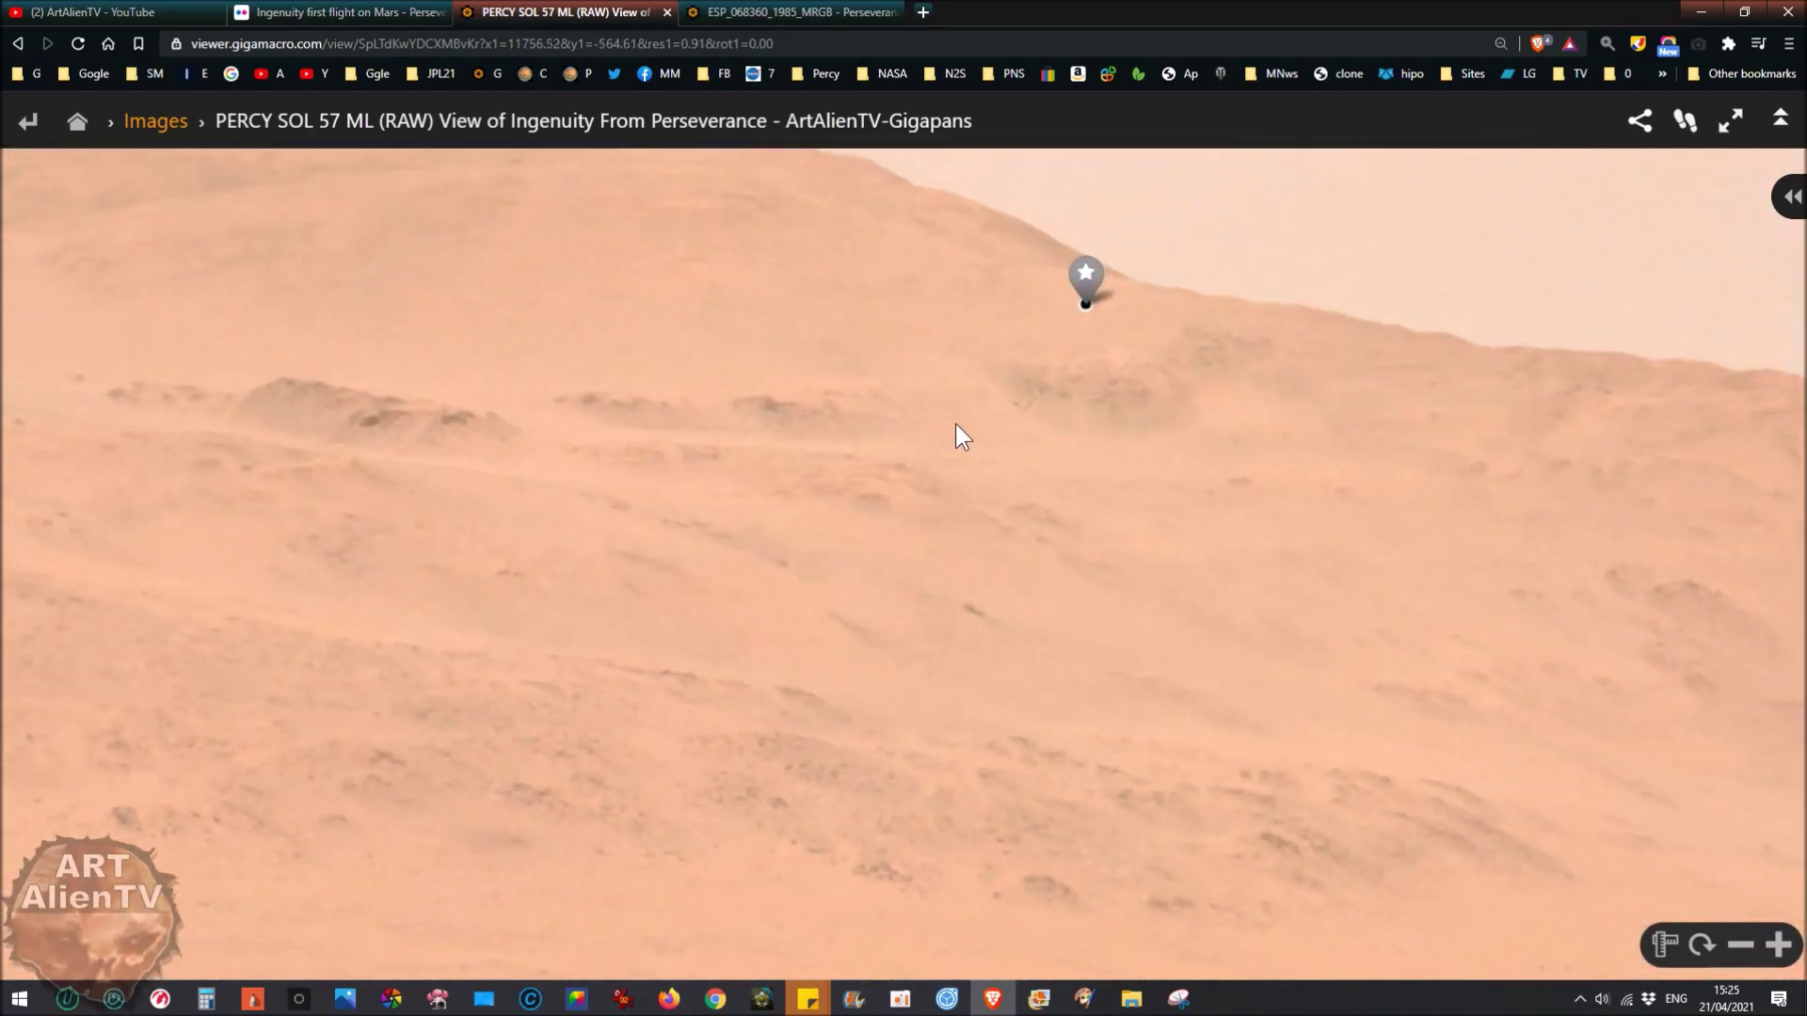
scroll(990, 482, "down", 2)
left_click_drag(851, 537, 1484, 512)
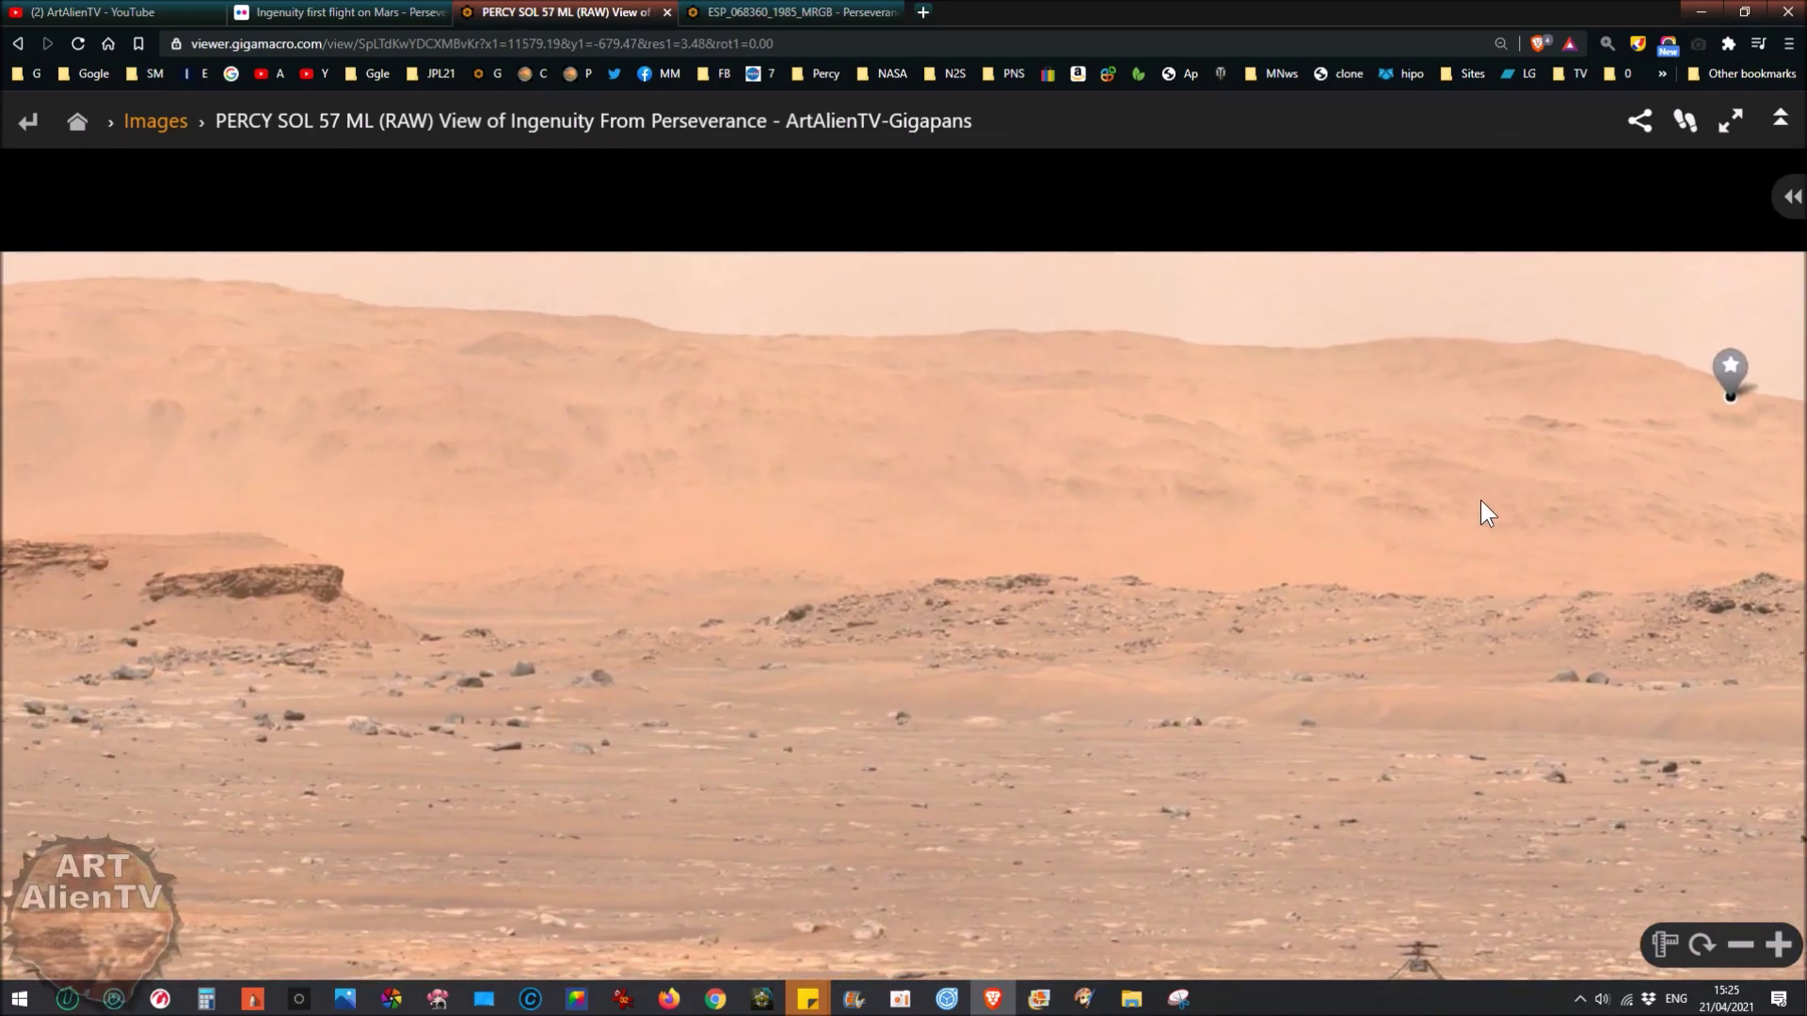
scroll(1284, 630, "down", 2)
scroll(1105, 549, "up", 1)
left_click_drag(1392, 463, 1183, 485)
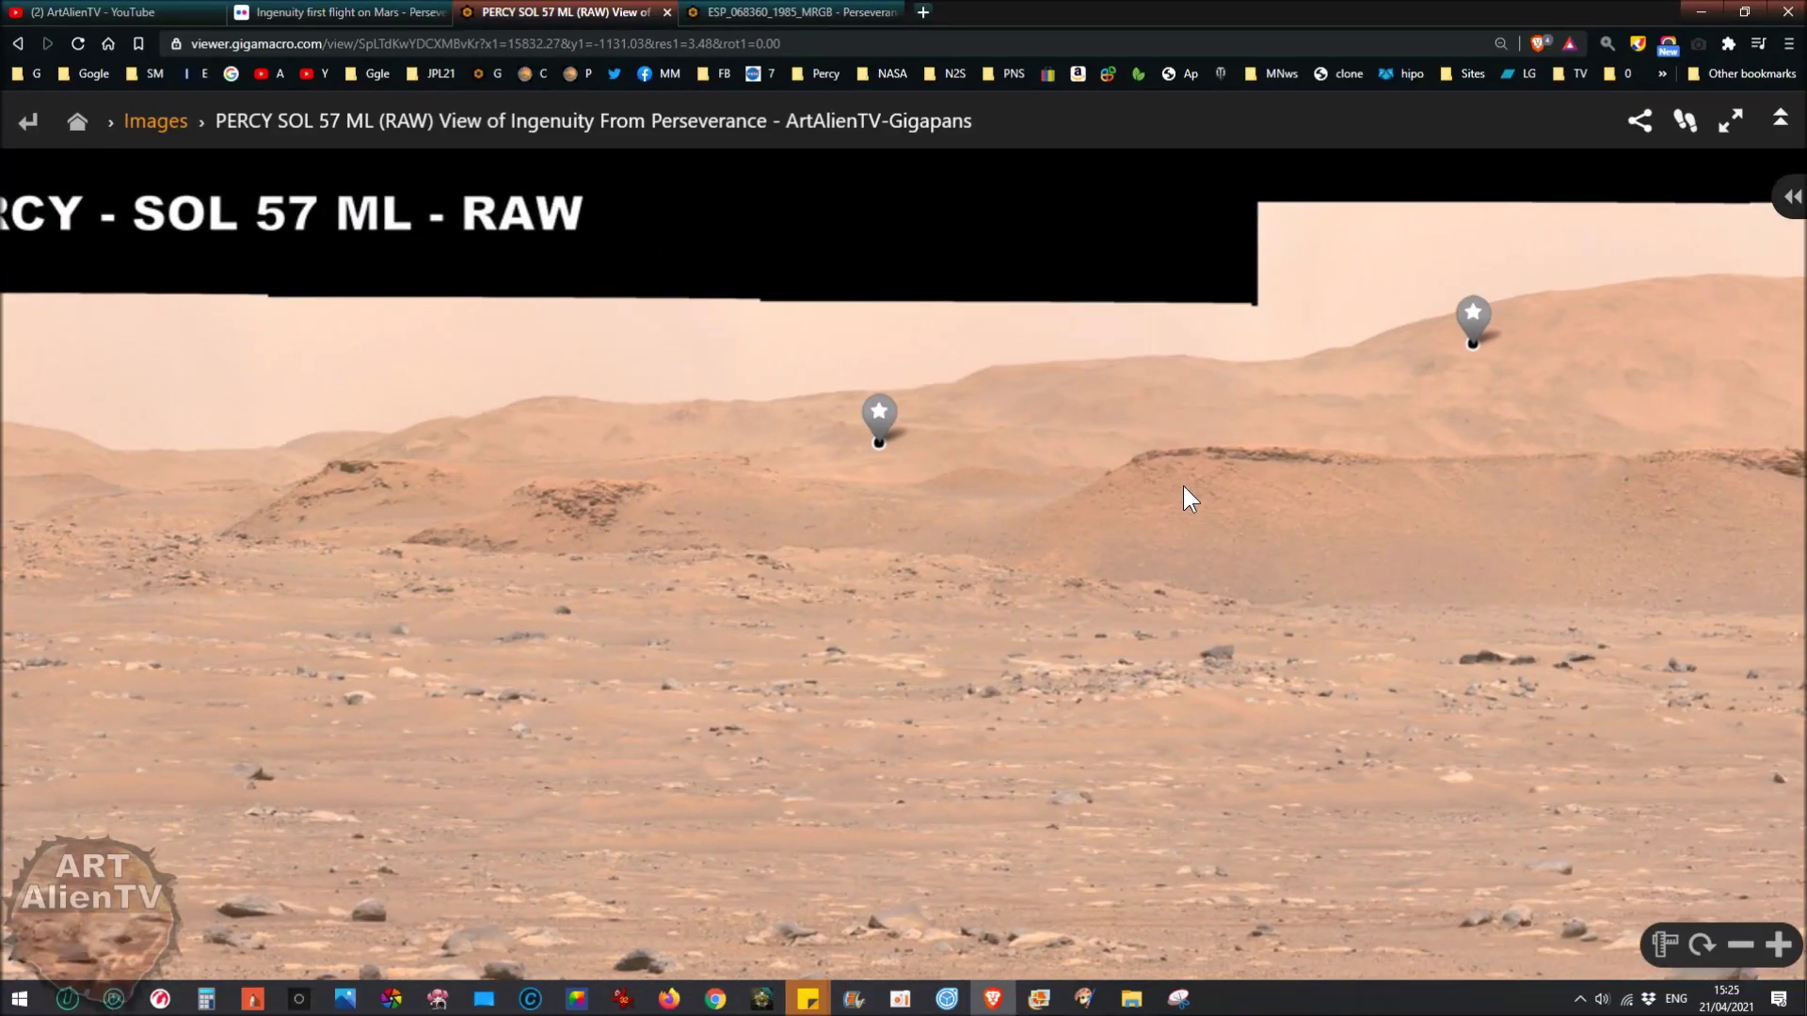
scroll(1110, 506, "down", 3)
left_click_drag(523, 561, 1003, 553)
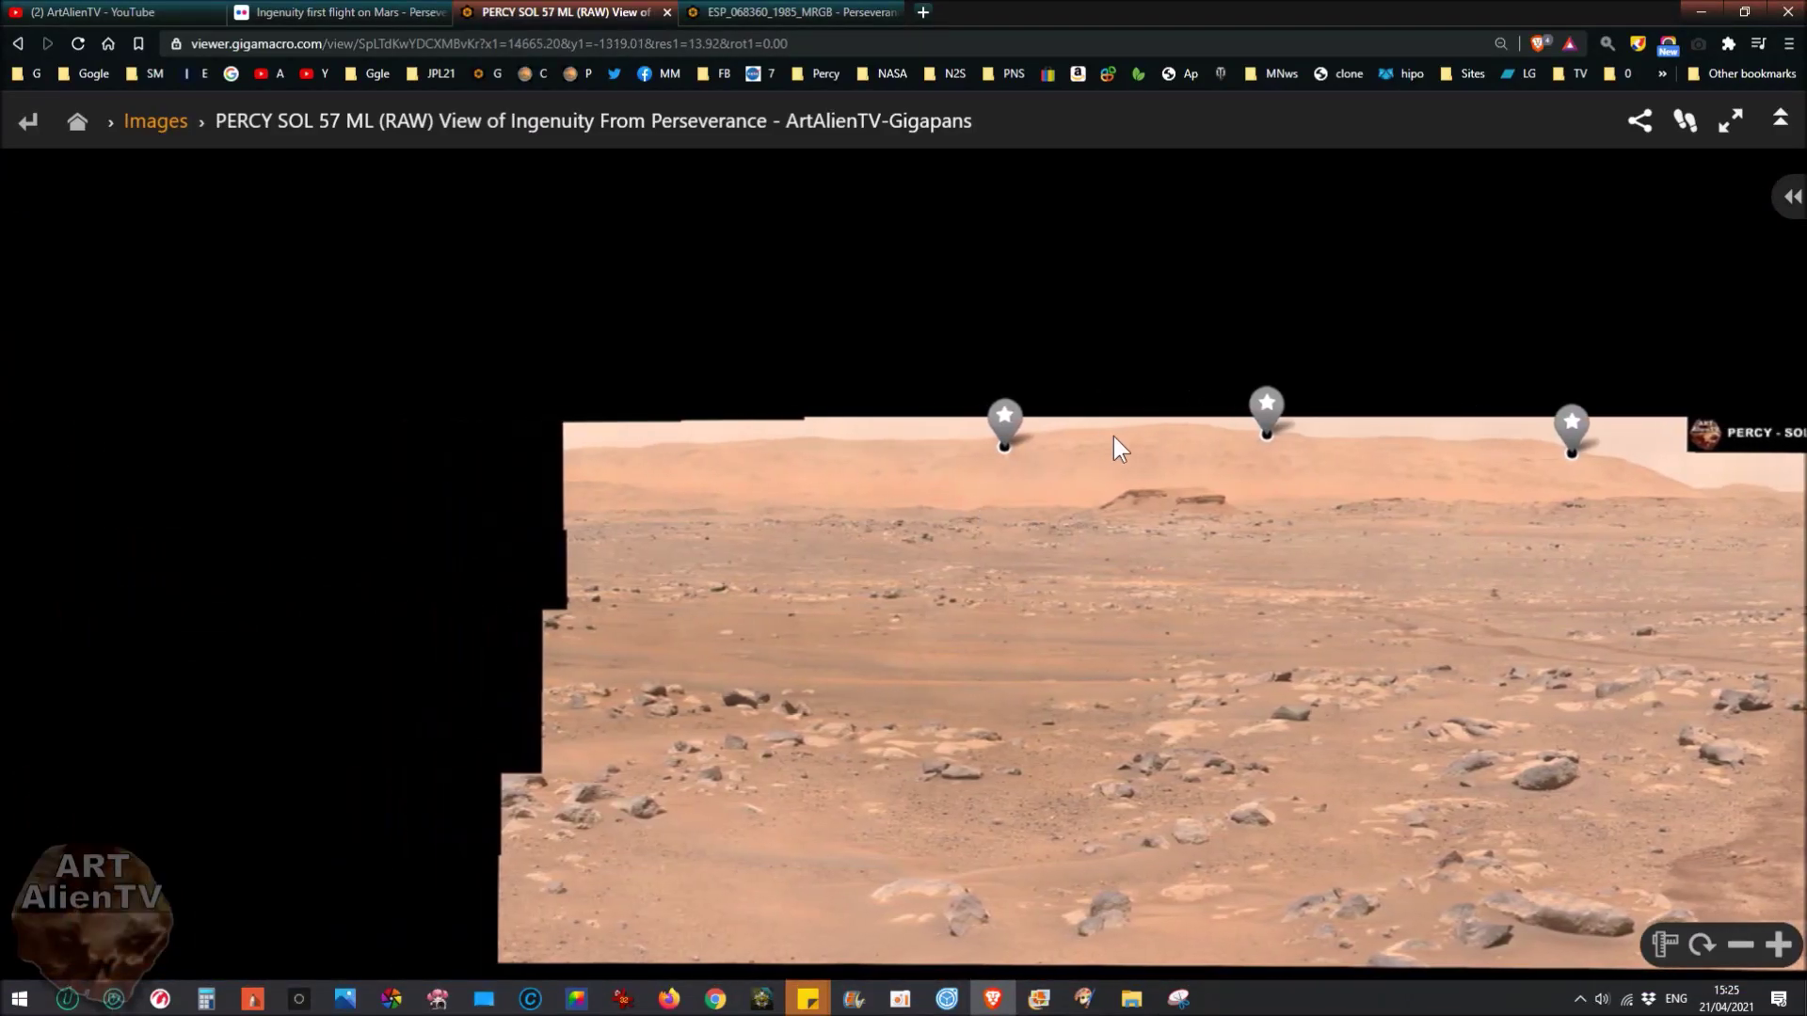
scroll(1275, 442, "up", 4)
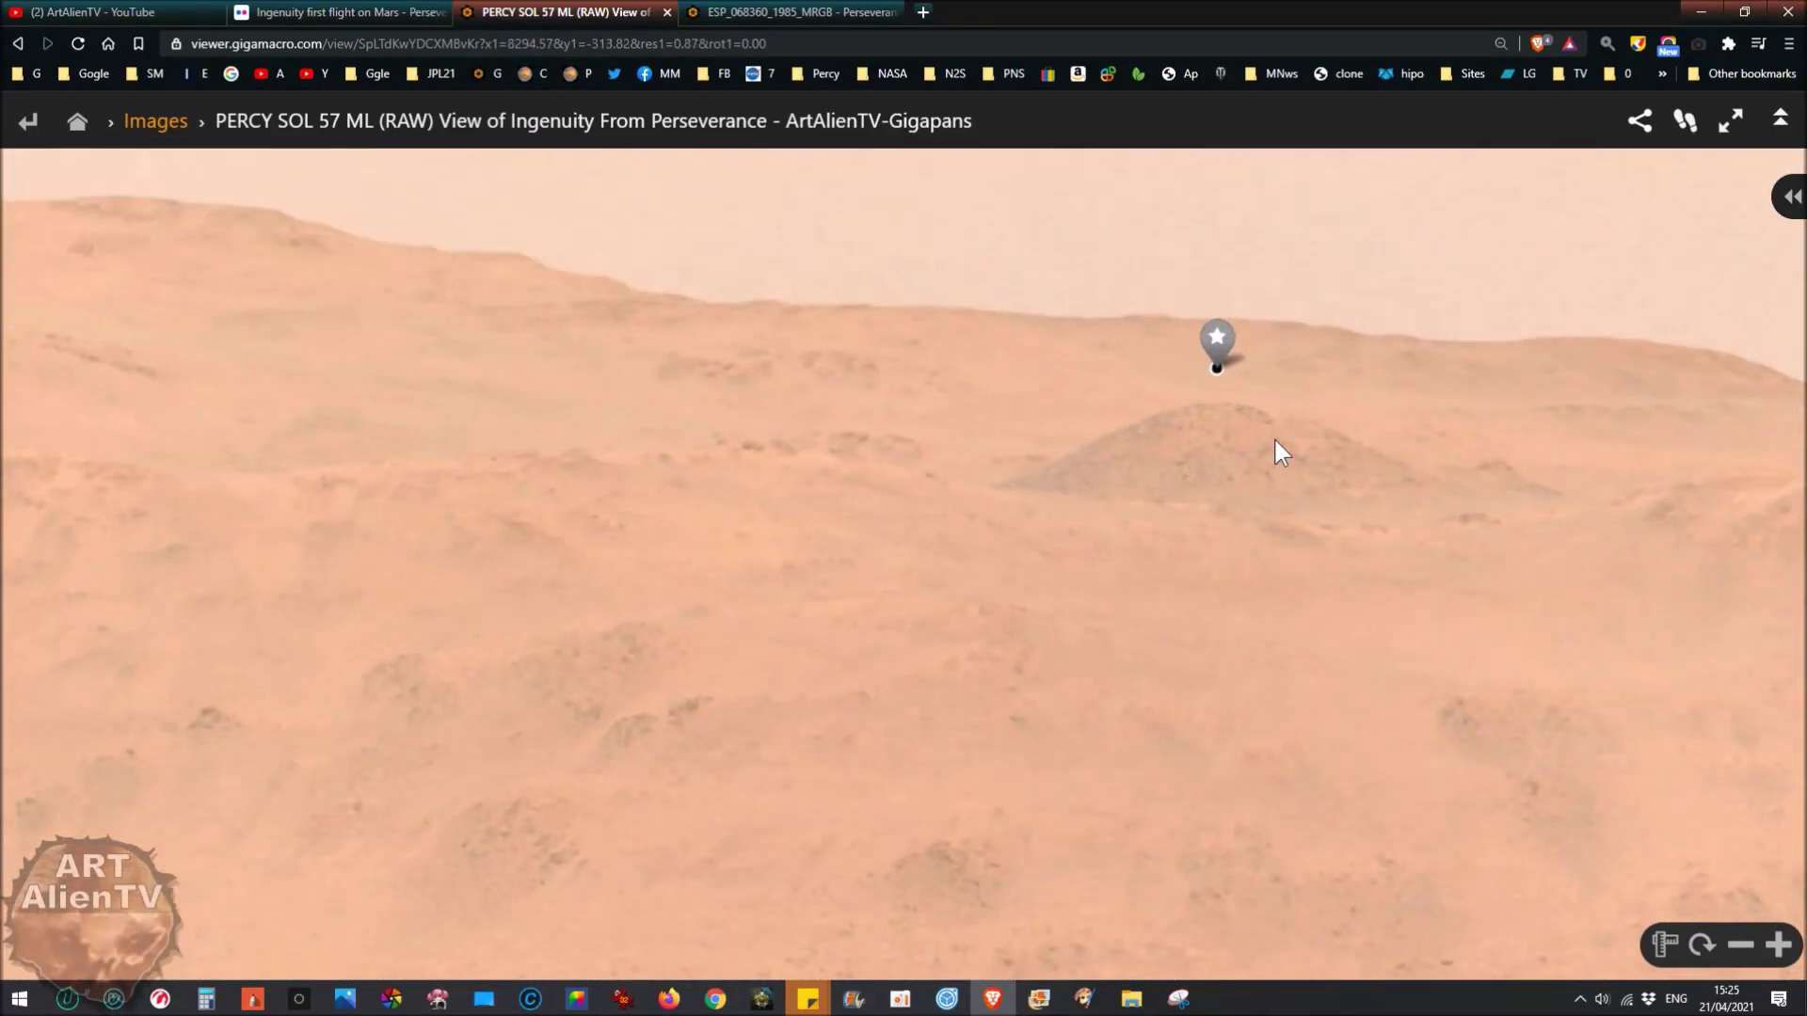
left_click_drag(1274, 439, 1024, 551)
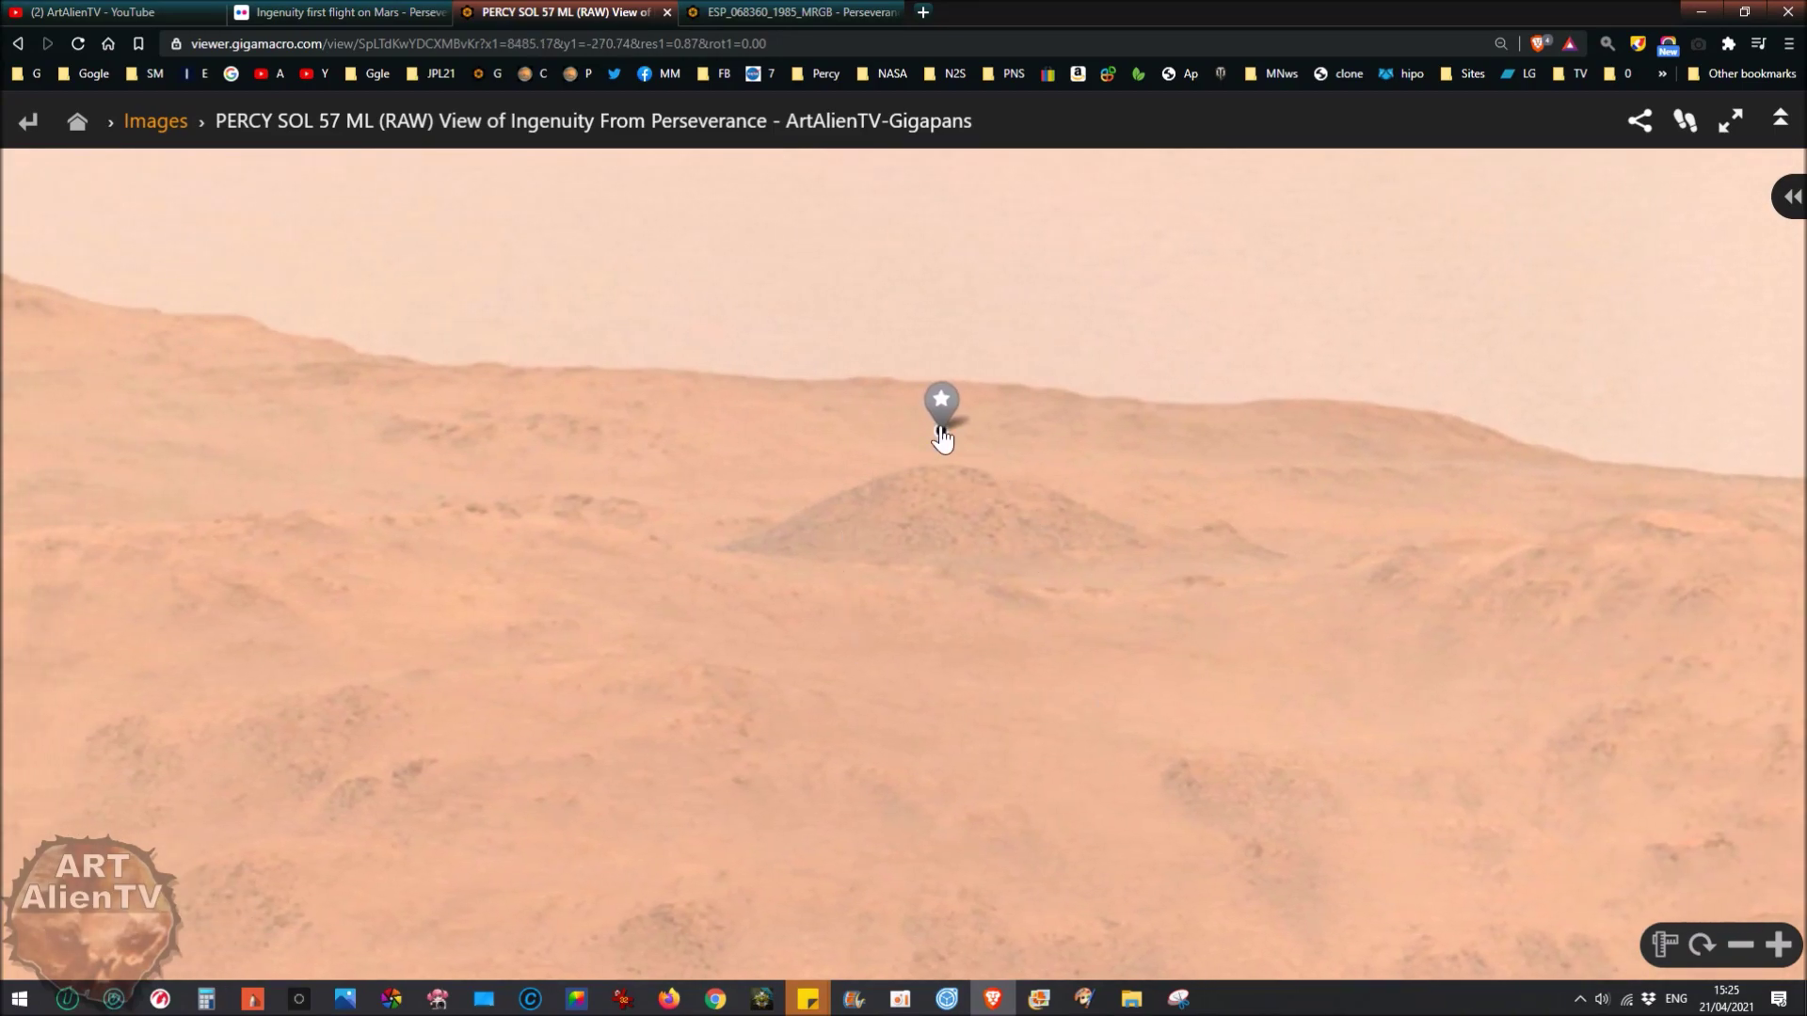
Hide all notes on the panorama to examine the dome-shaped mound without markers
left_click(941, 435)
left_click(1788, 195)
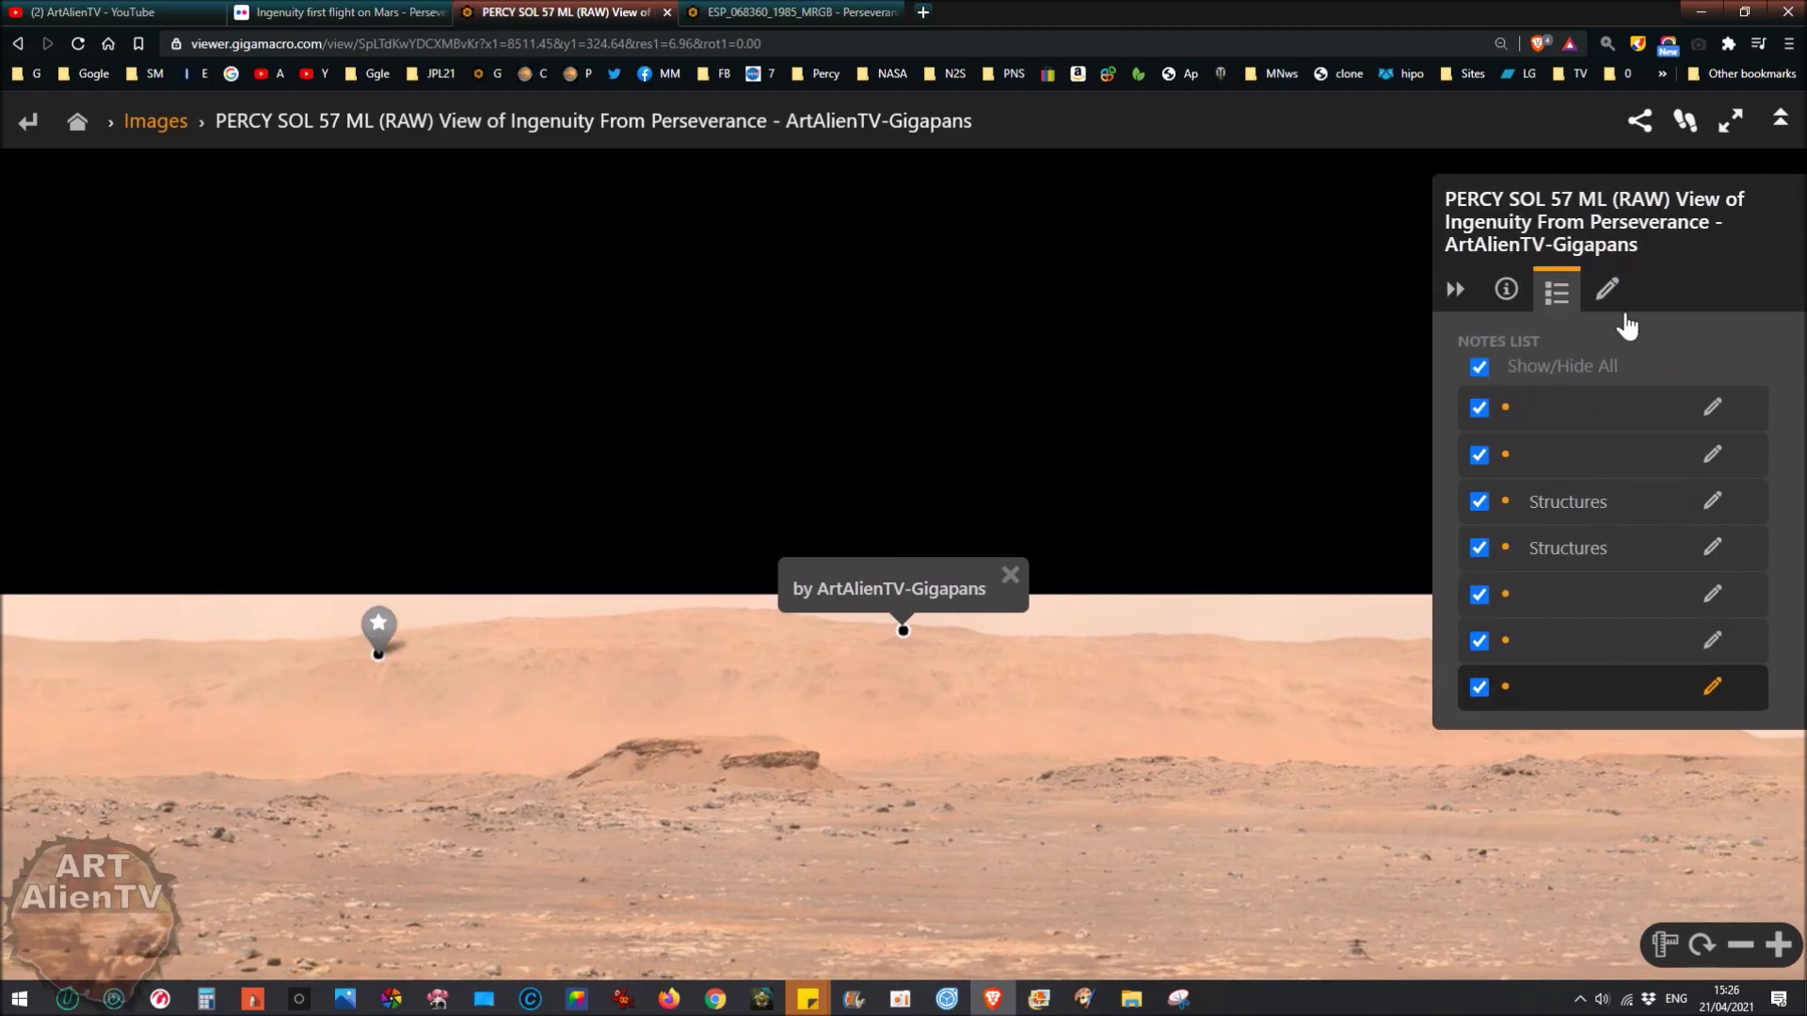
left_click(1478, 367)
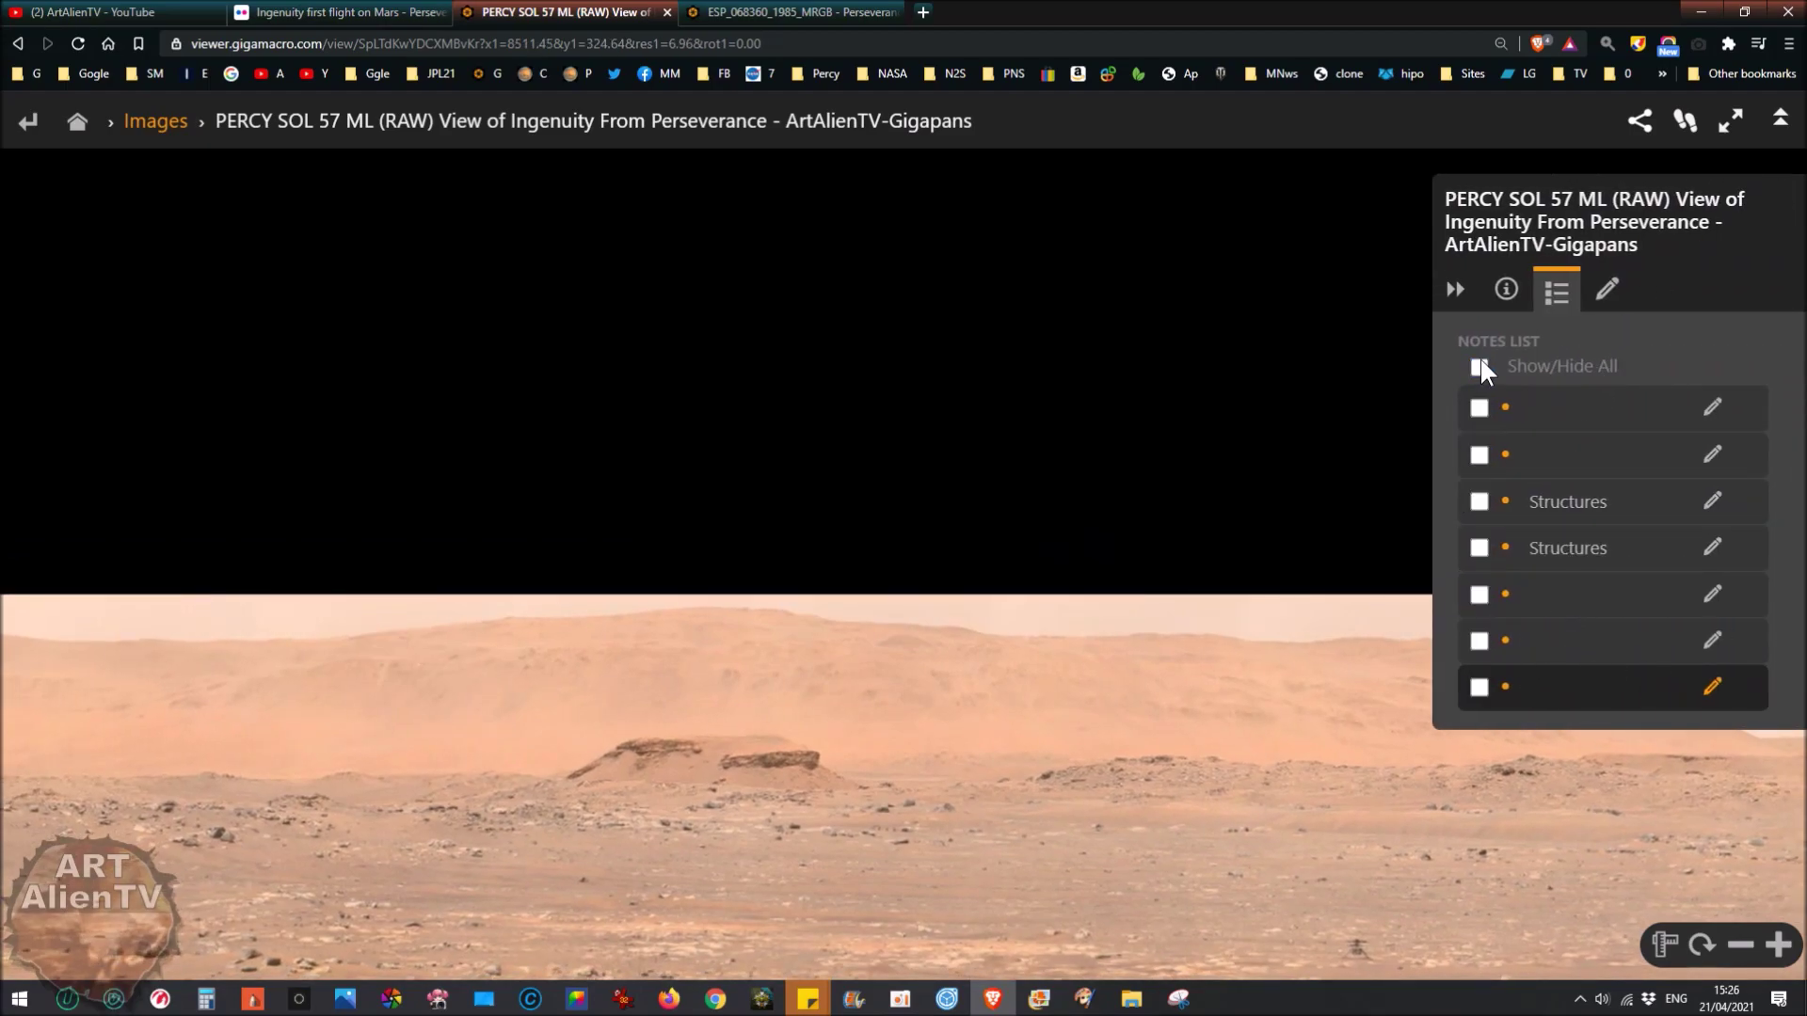
left_click(1455, 289)
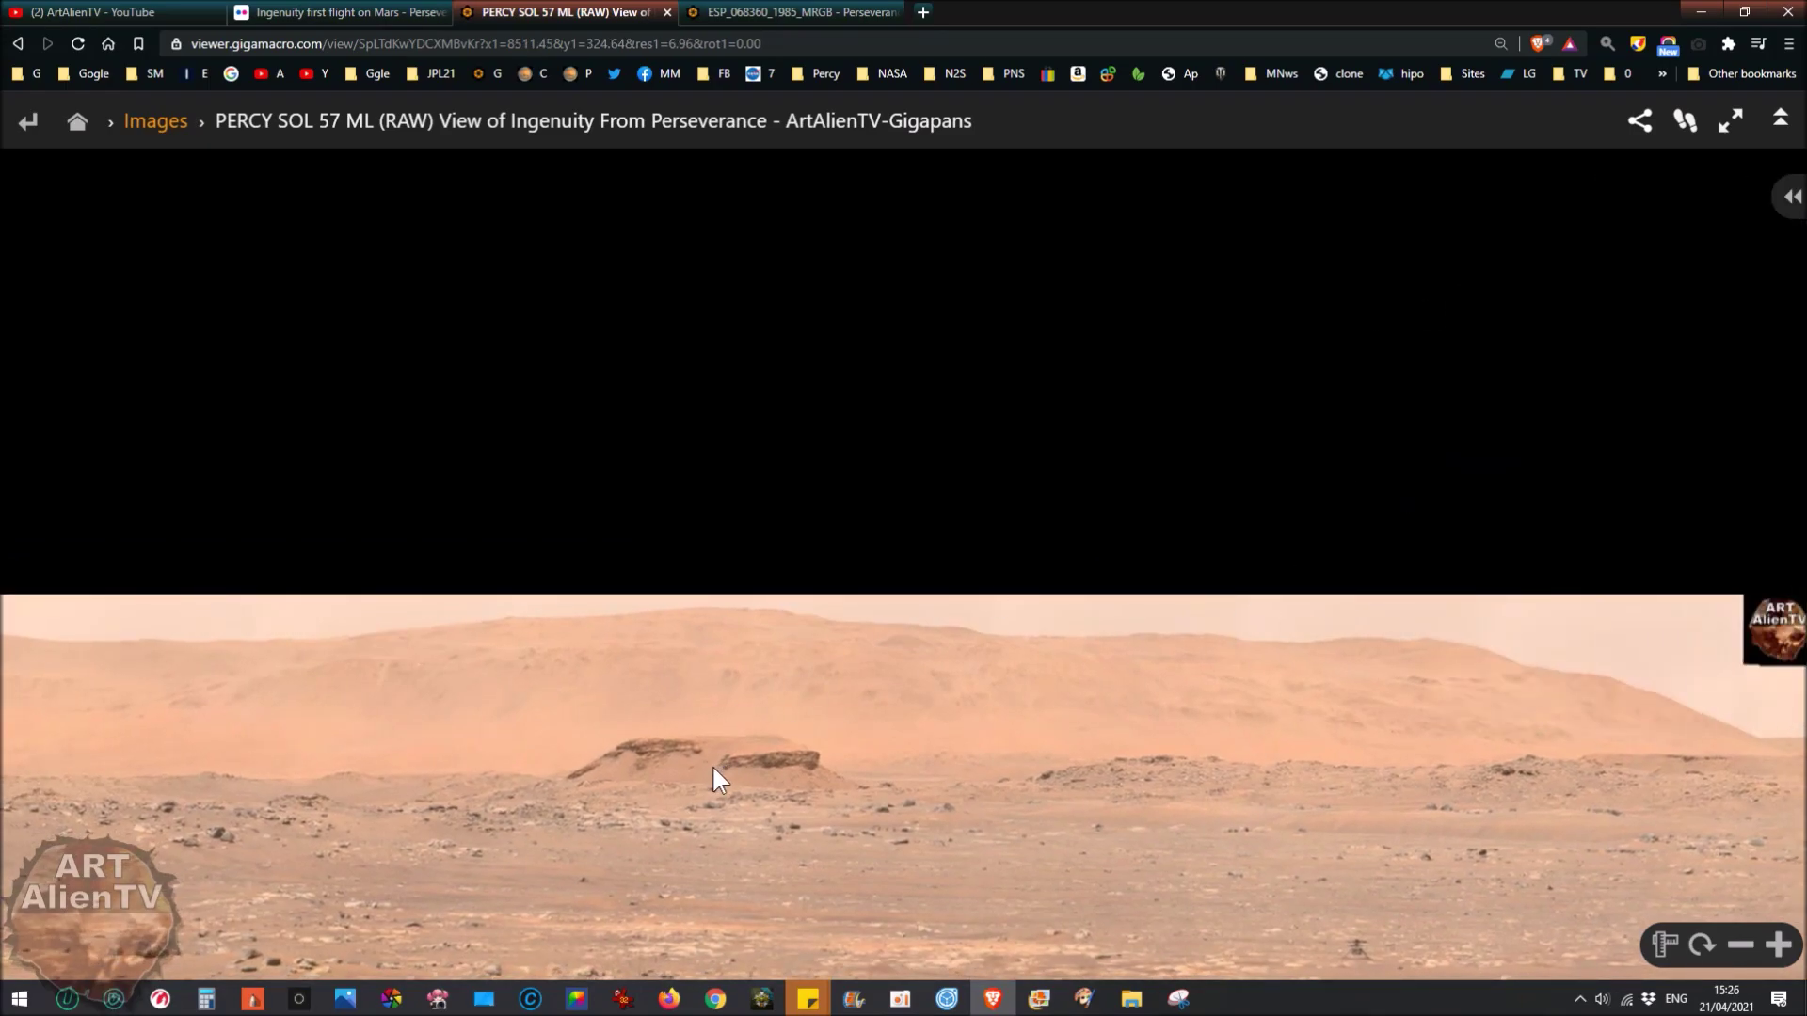
scroll(712, 764, "up", 3)
scroll(991, 631, "up", 5)
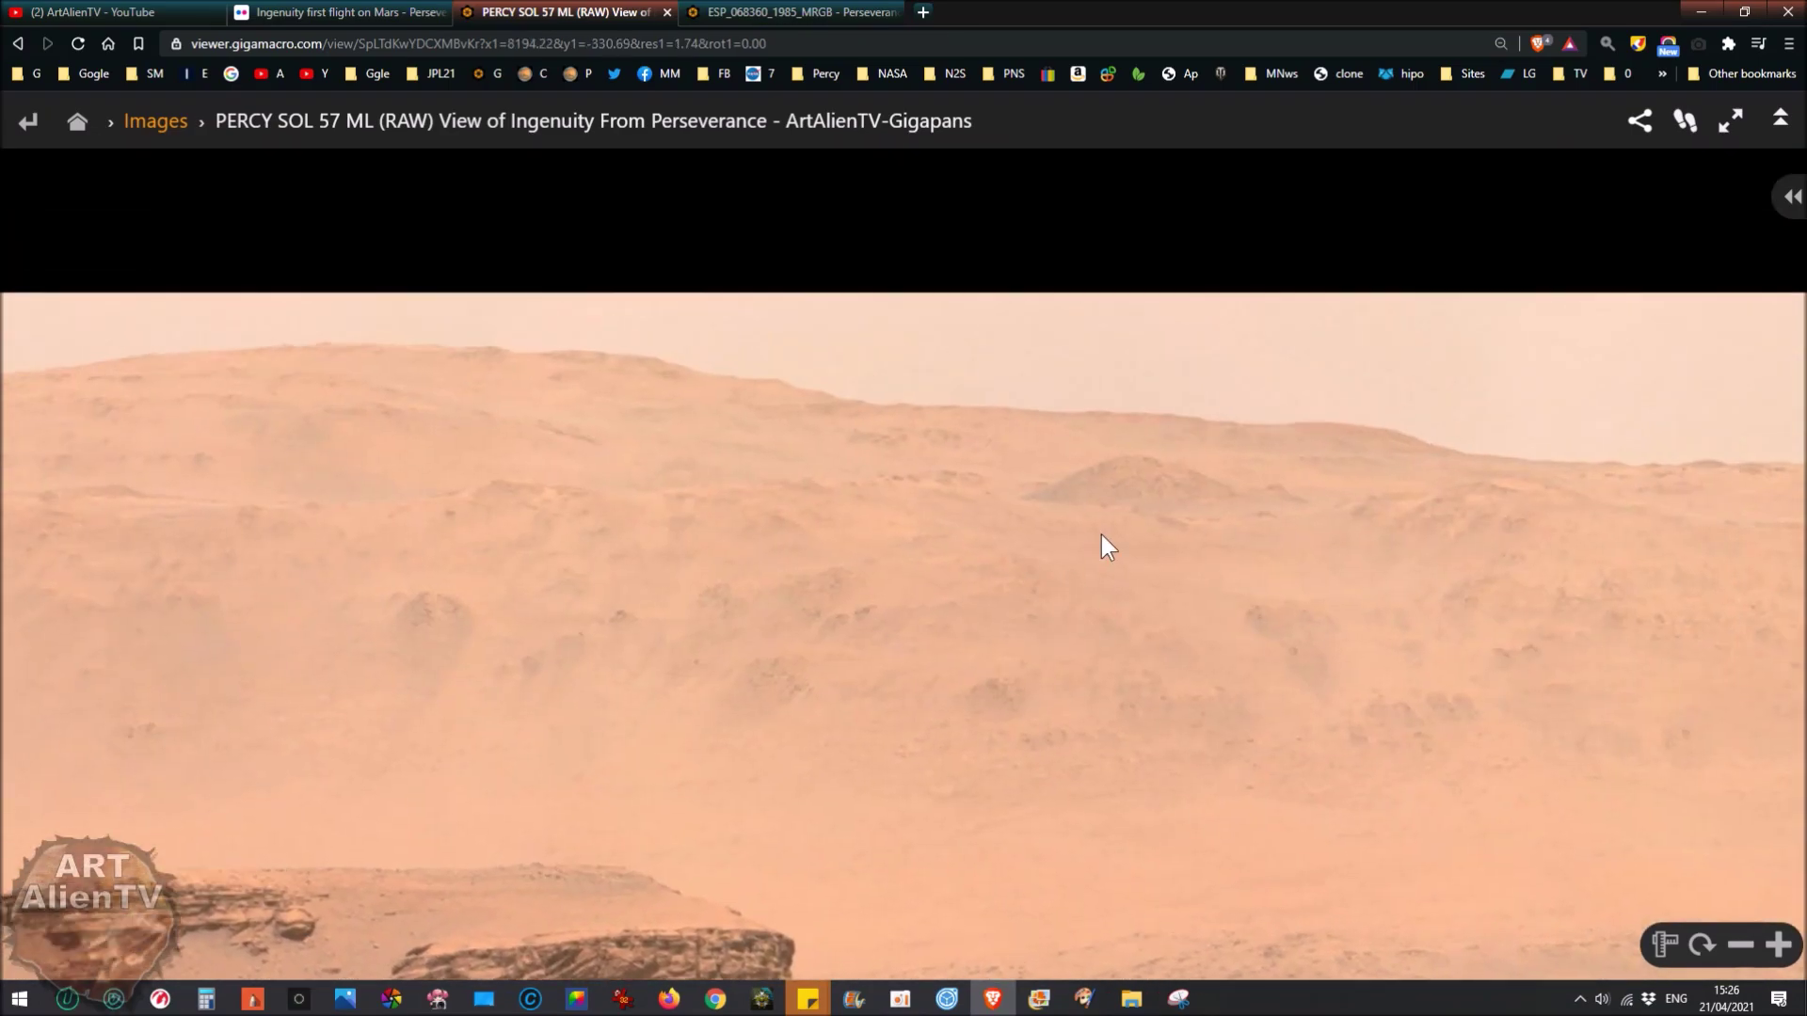
scroll(1182, 623, "up", 2)
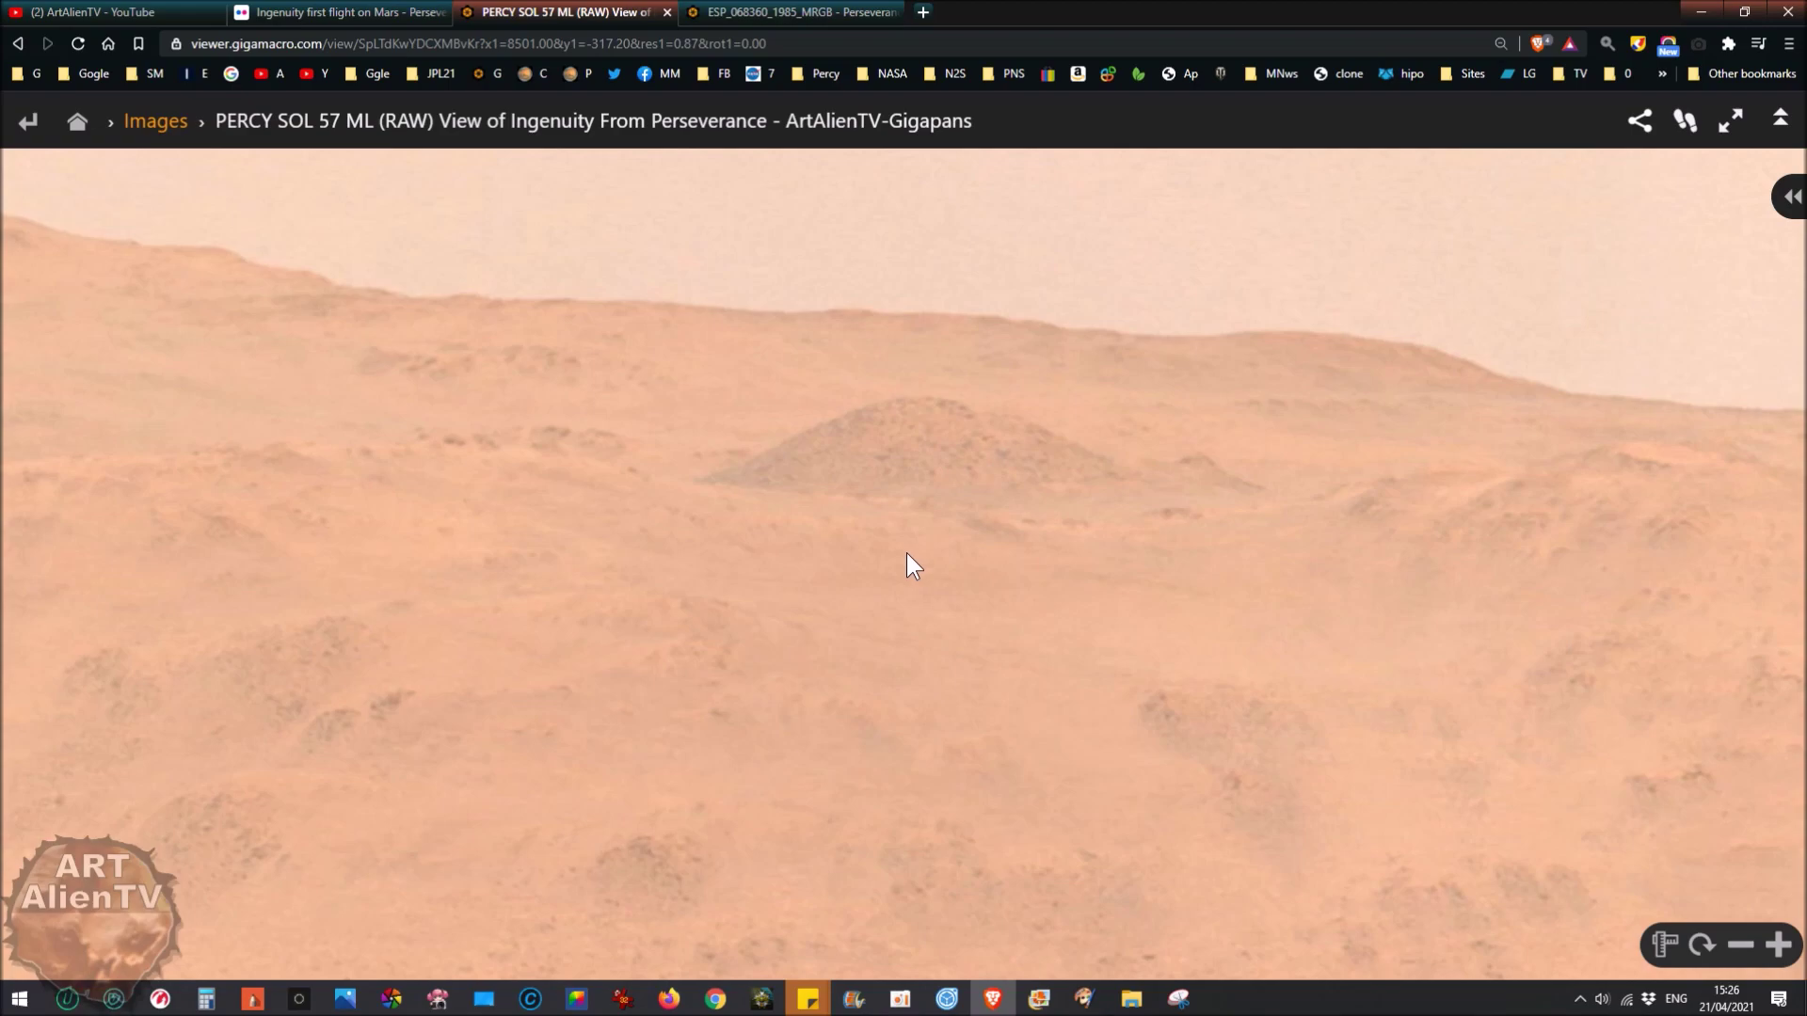
Switch back to Paint Shop Pro and select a rectangular hillside area beside the small dark rock outcrop at 250% zoom
left_click(1084, 998)
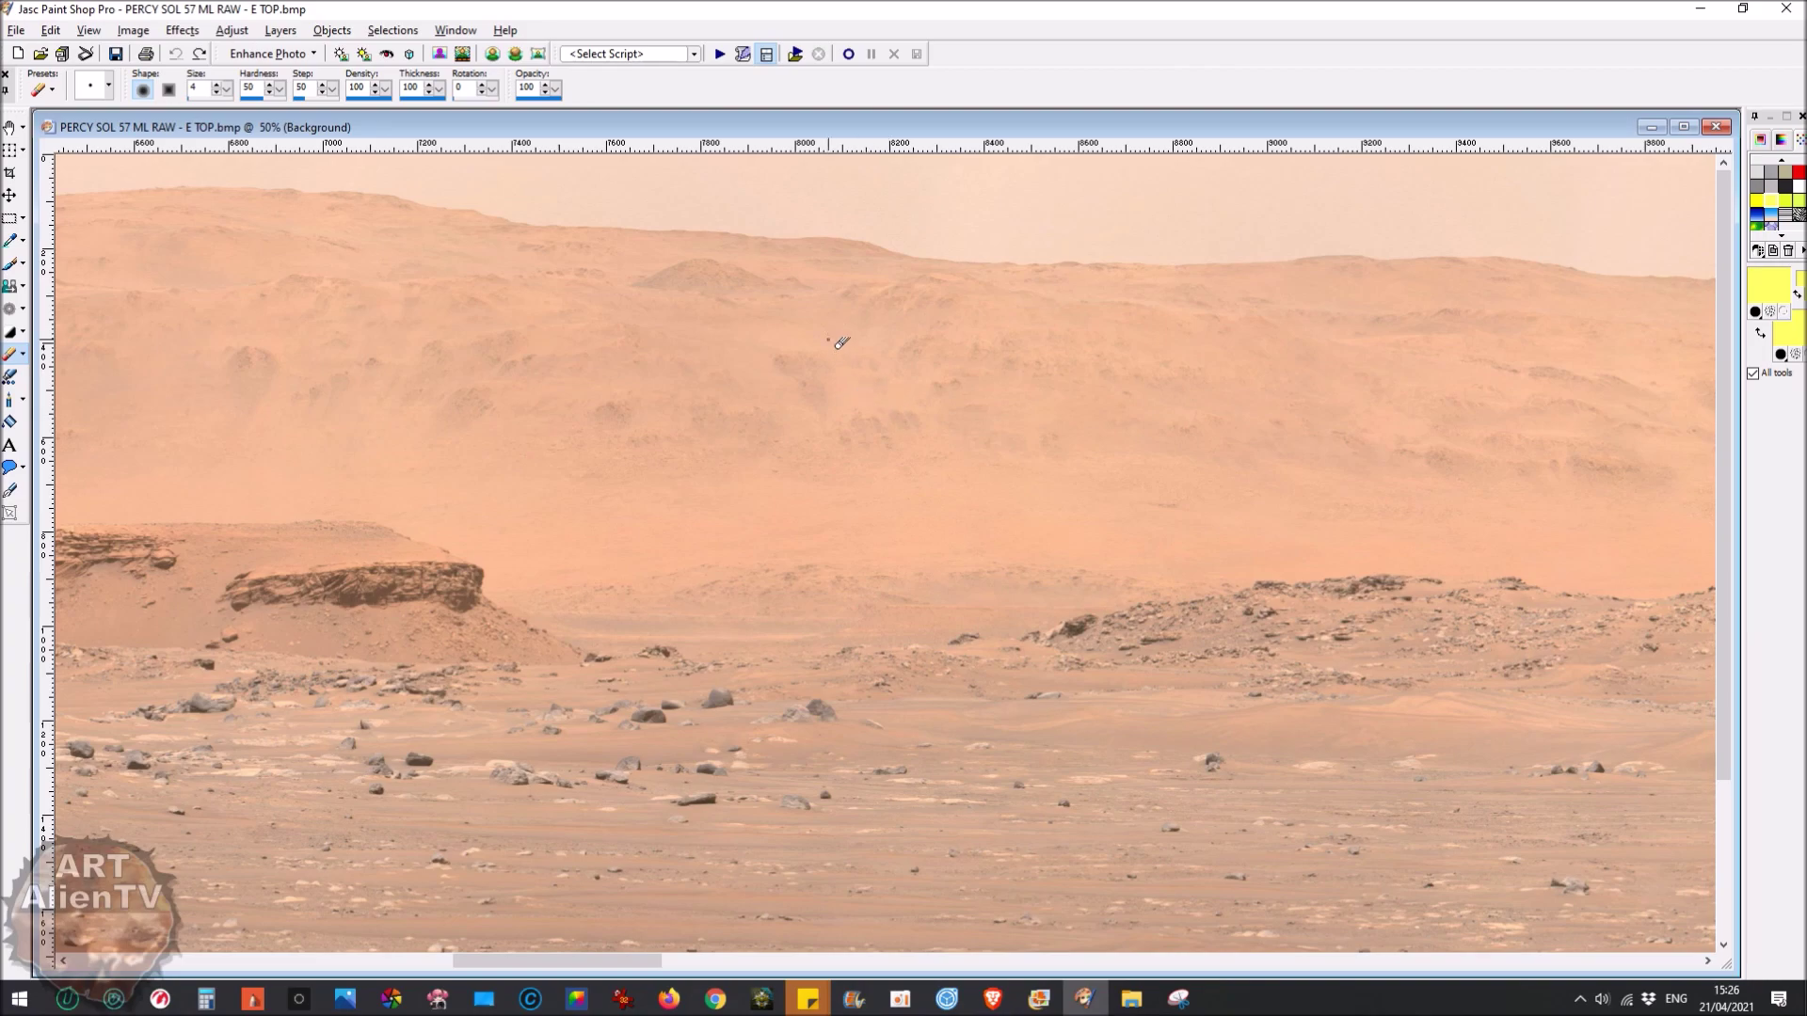
scroll(941, 396, "down", 2)
scroll(1110, 396, "up", 3)
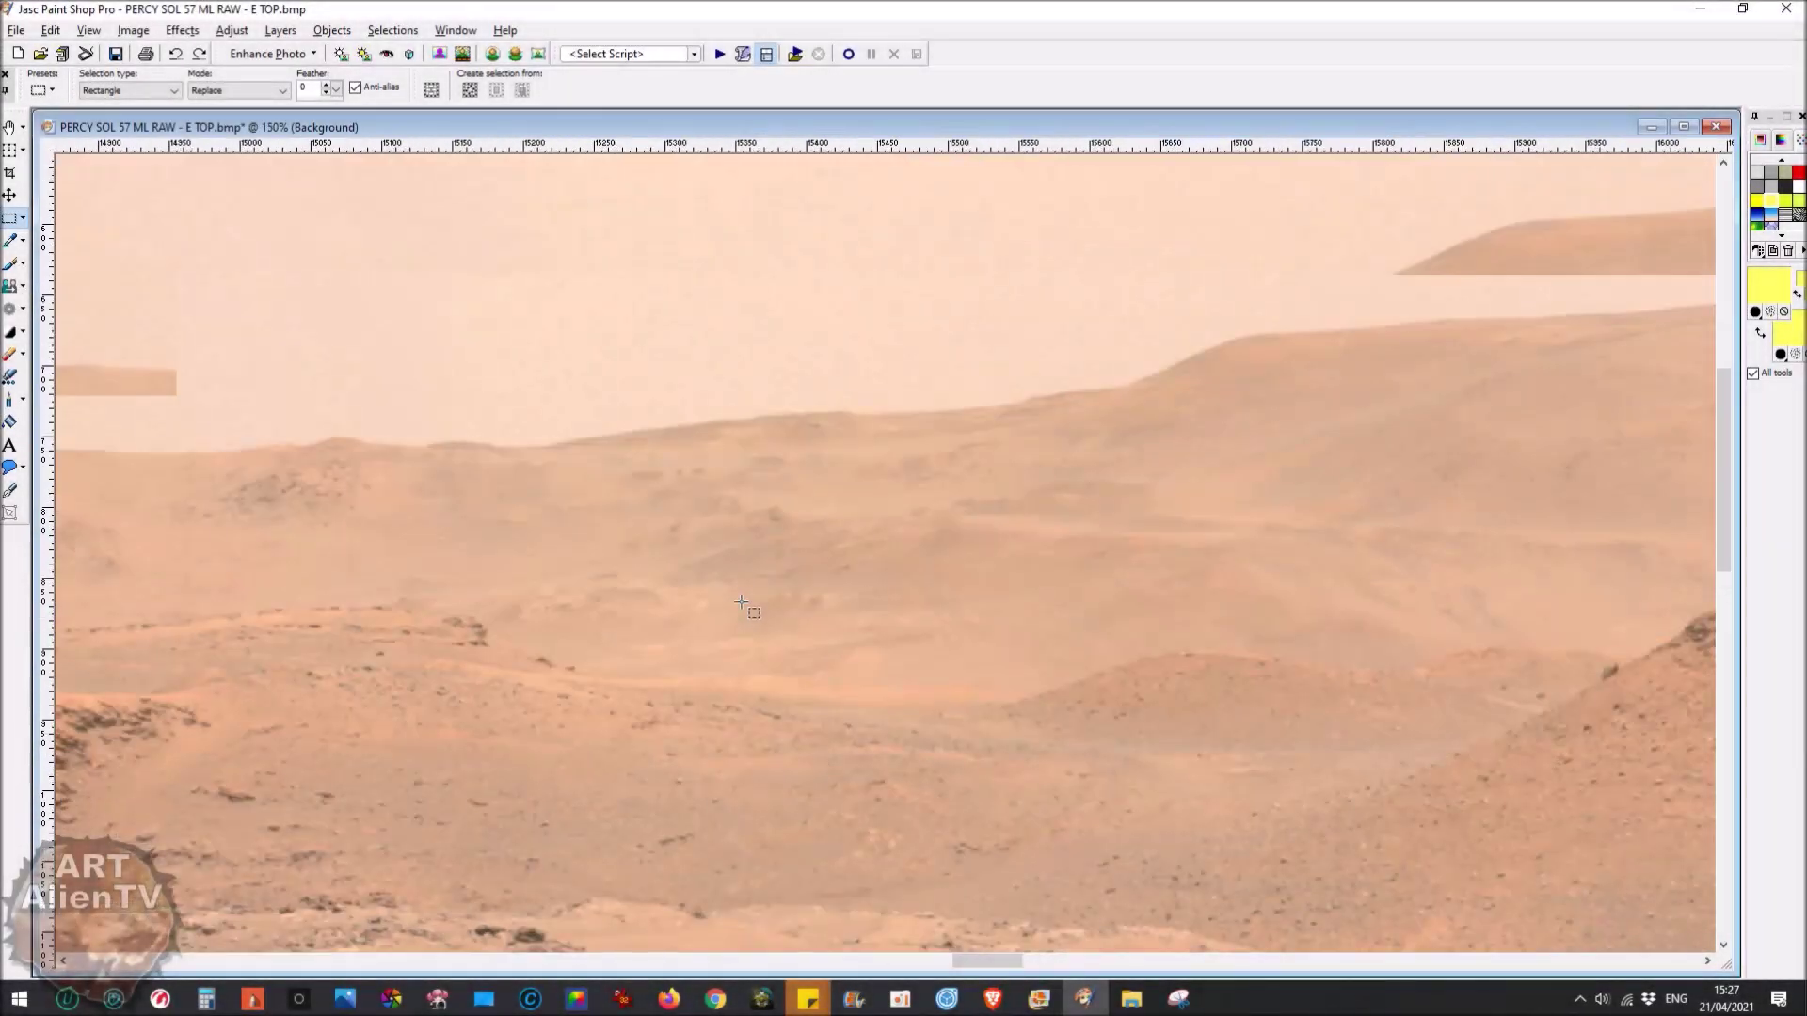
scroll(741, 603, "up", 4)
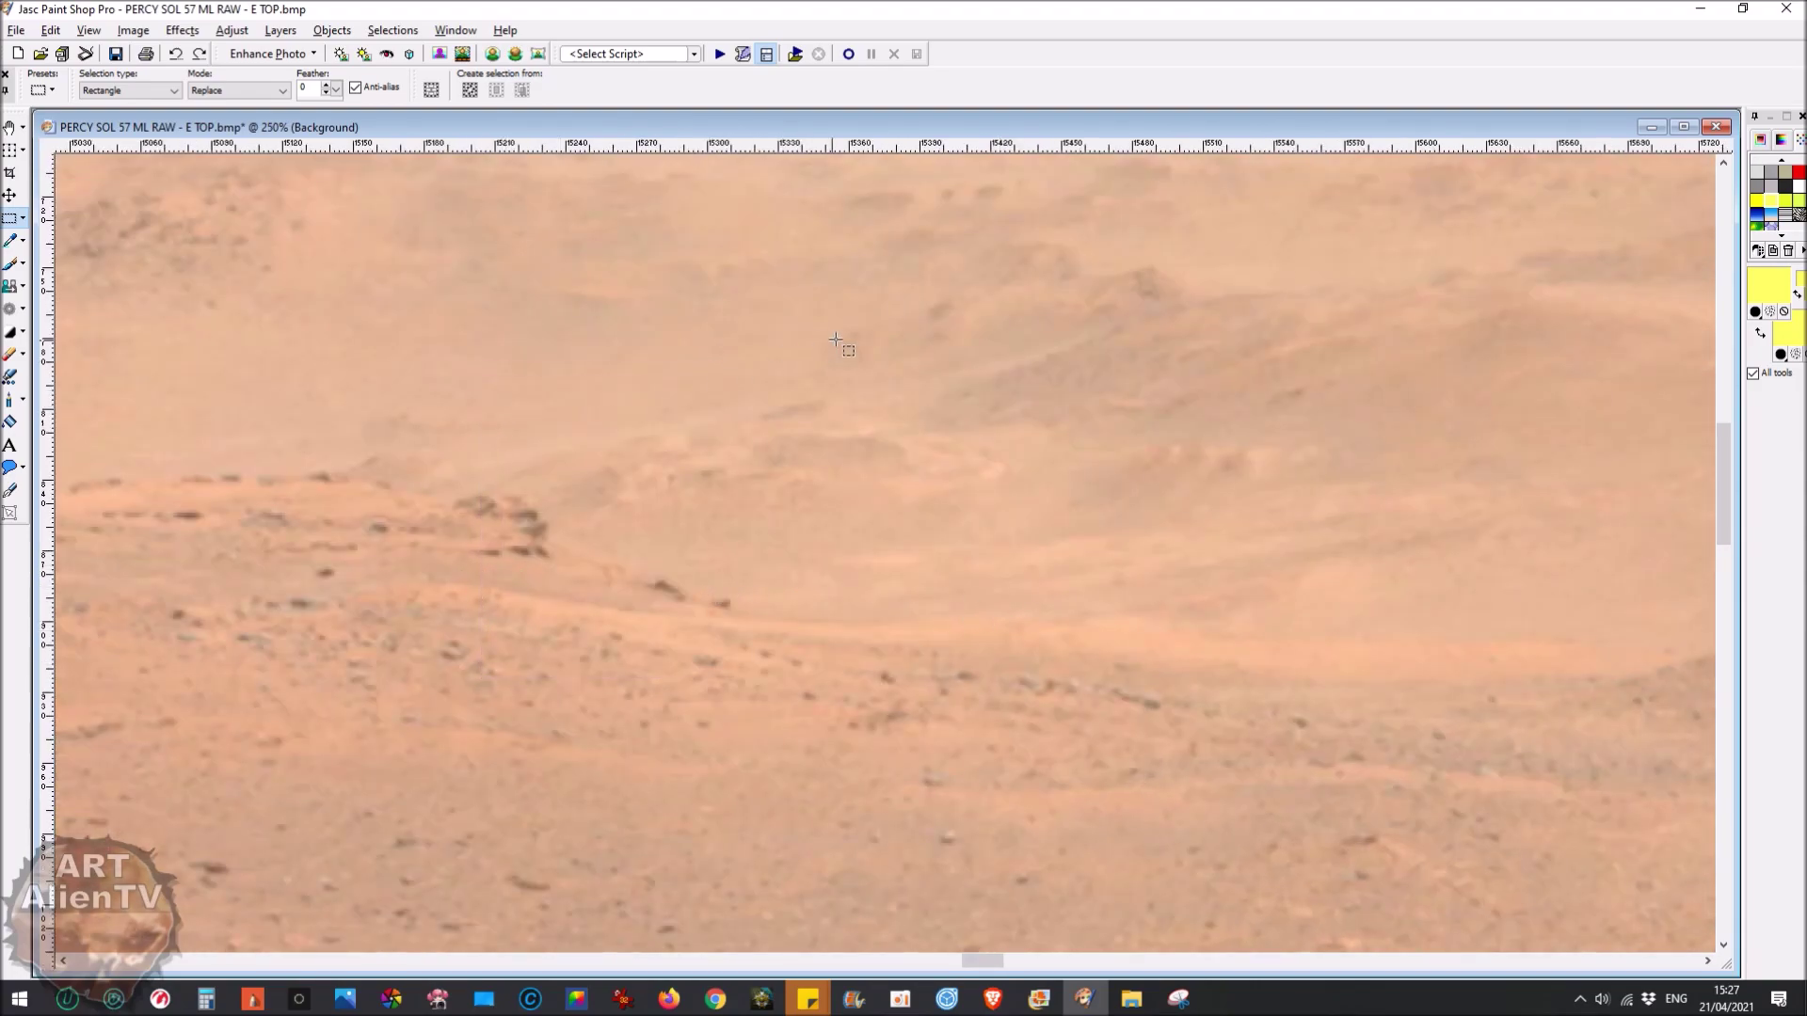
left_click_drag(480, 676, 1404, 303)
scroll(843, 500, "up", 1)
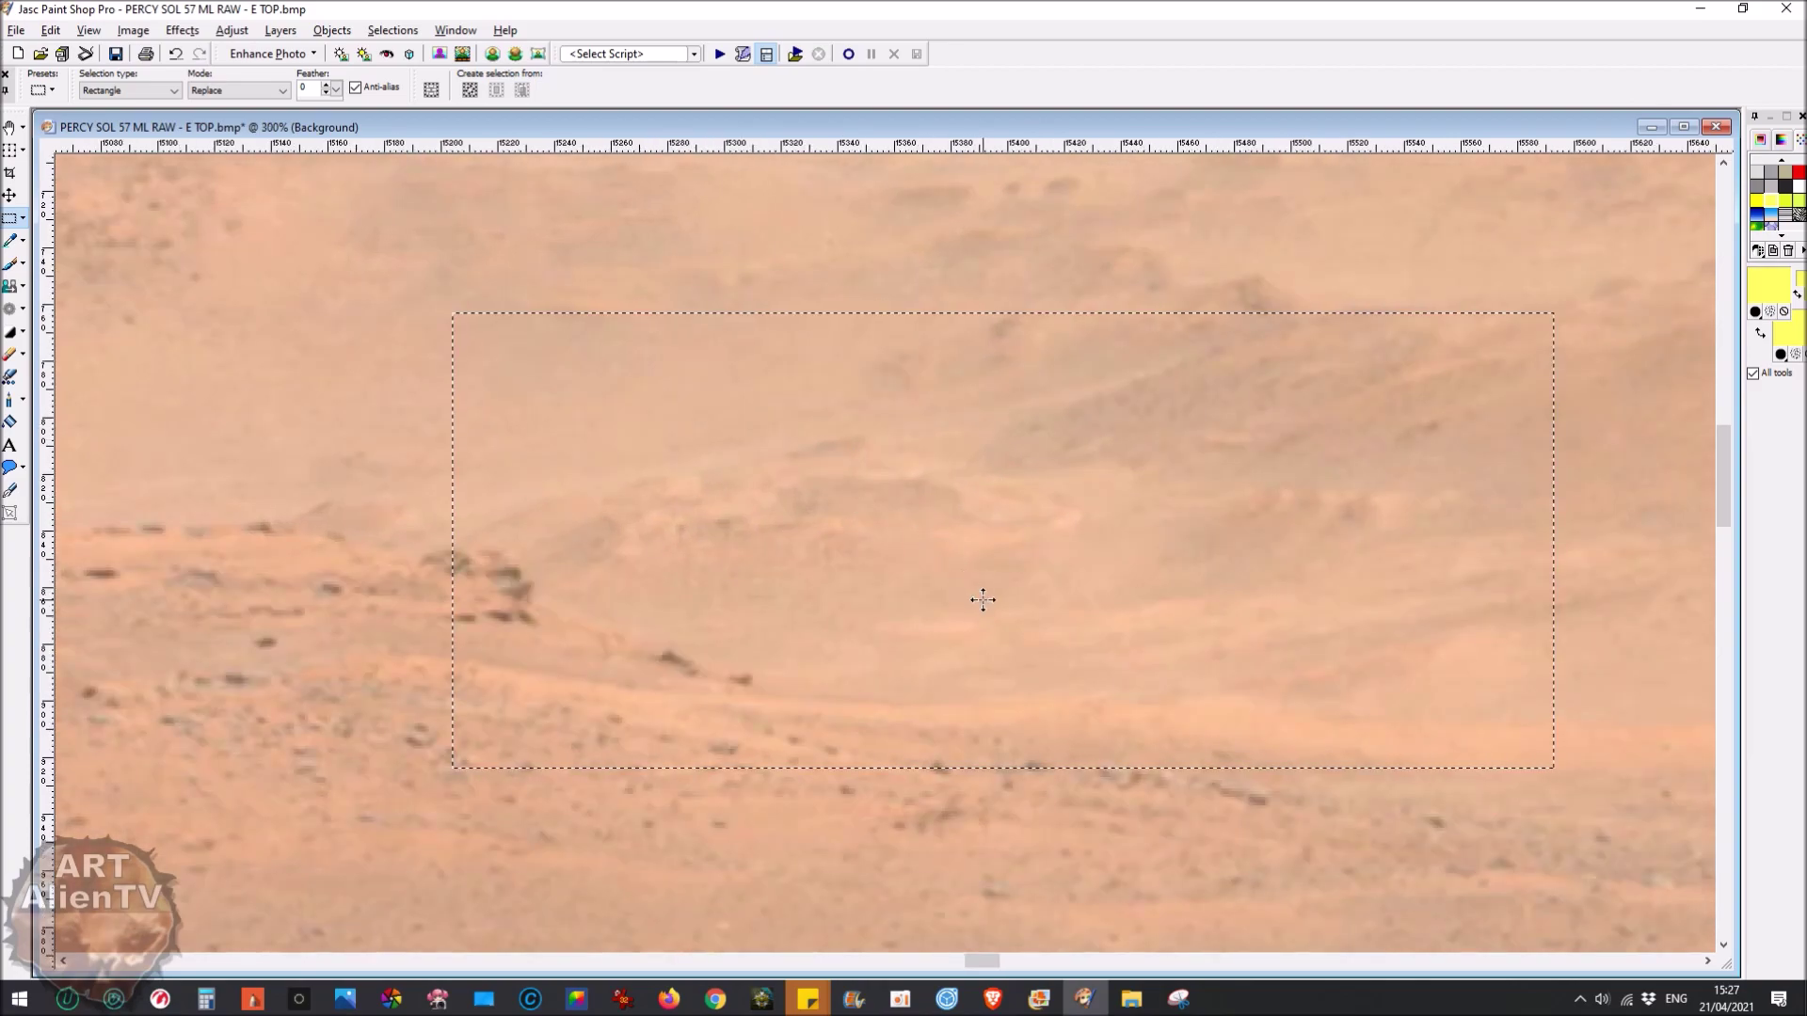
scroll(980, 597, "down", 1)
scroll(979, 574, "up", 1)
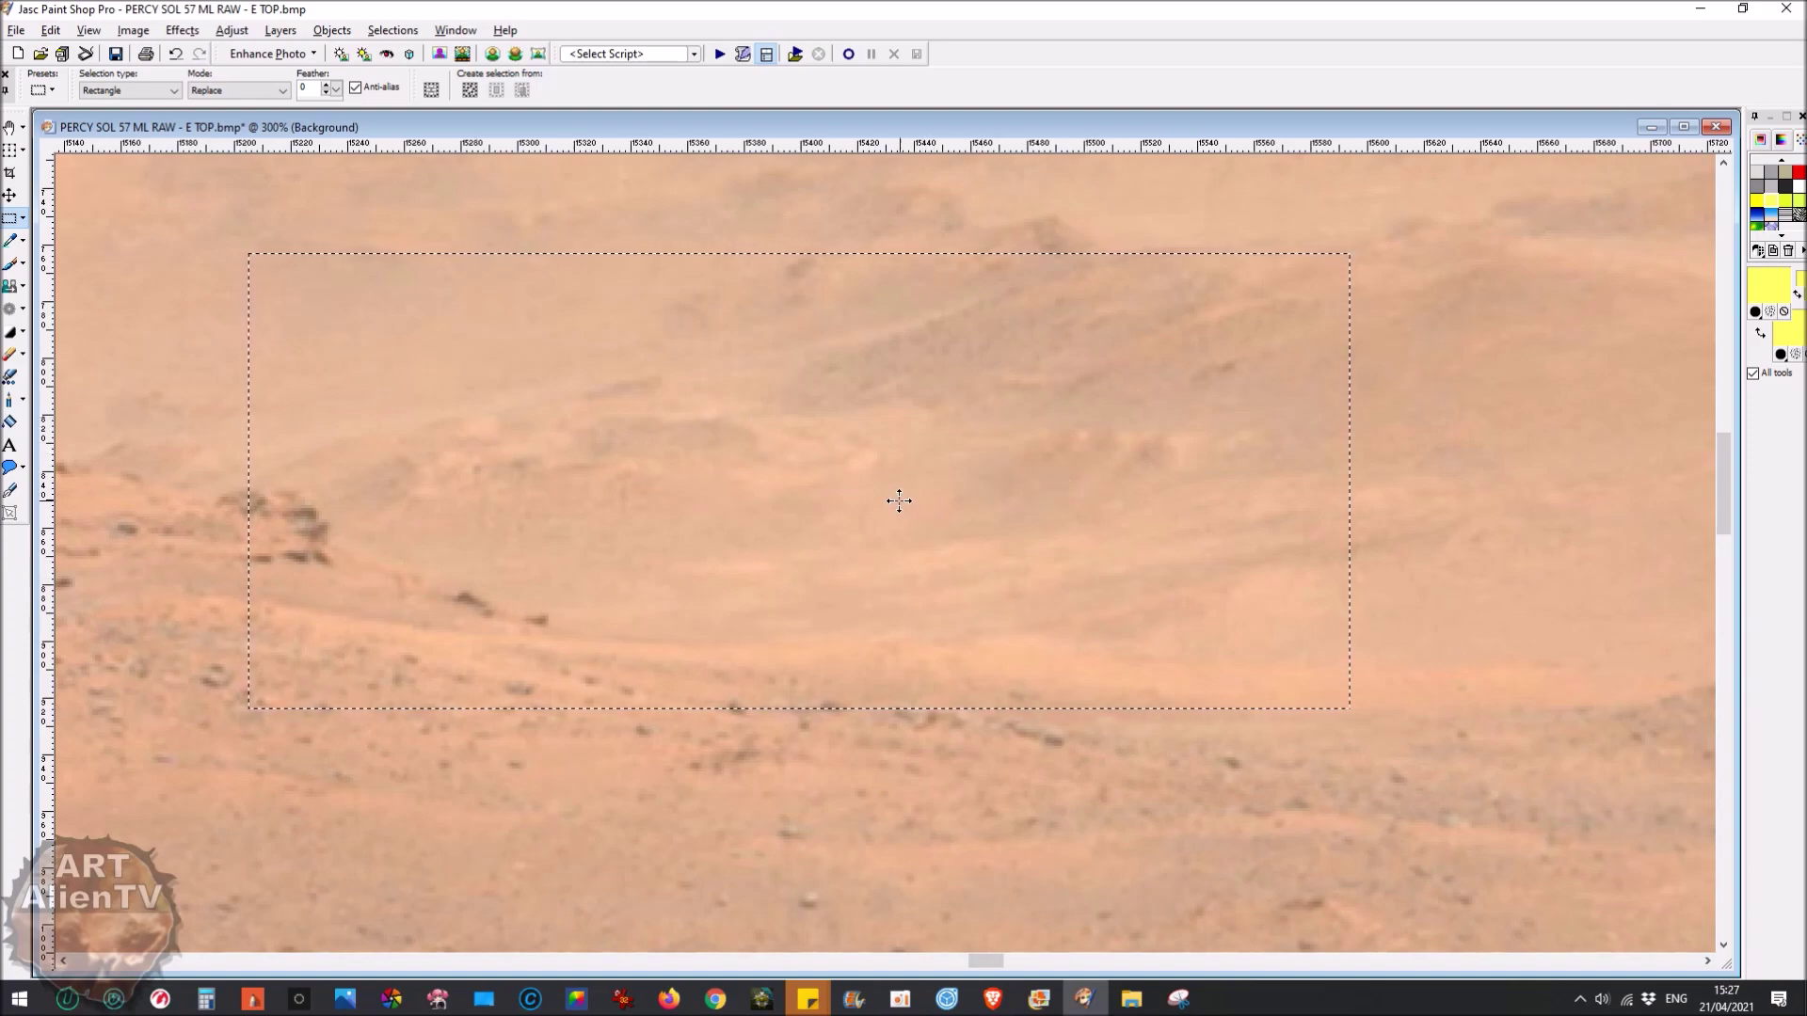
Apply brightness -25 and contrast 25 to the selected hillside area twice
key("shift+b")
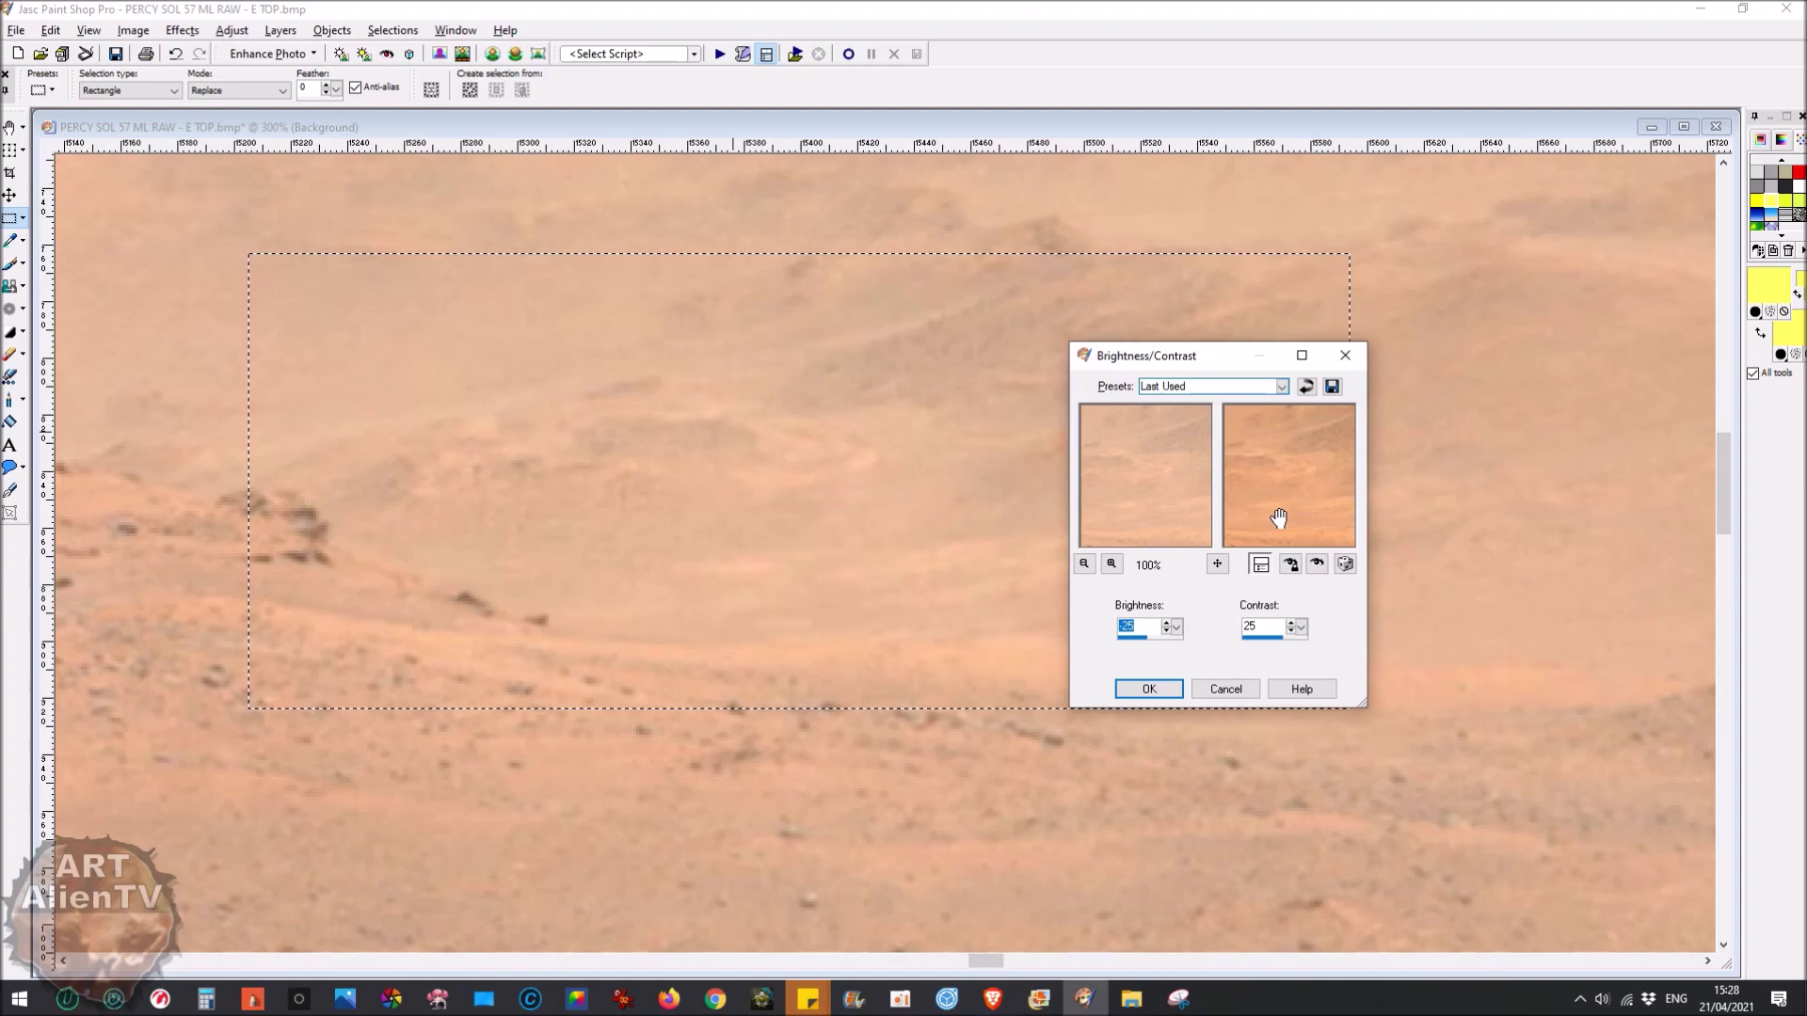
left_click(1148, 689)
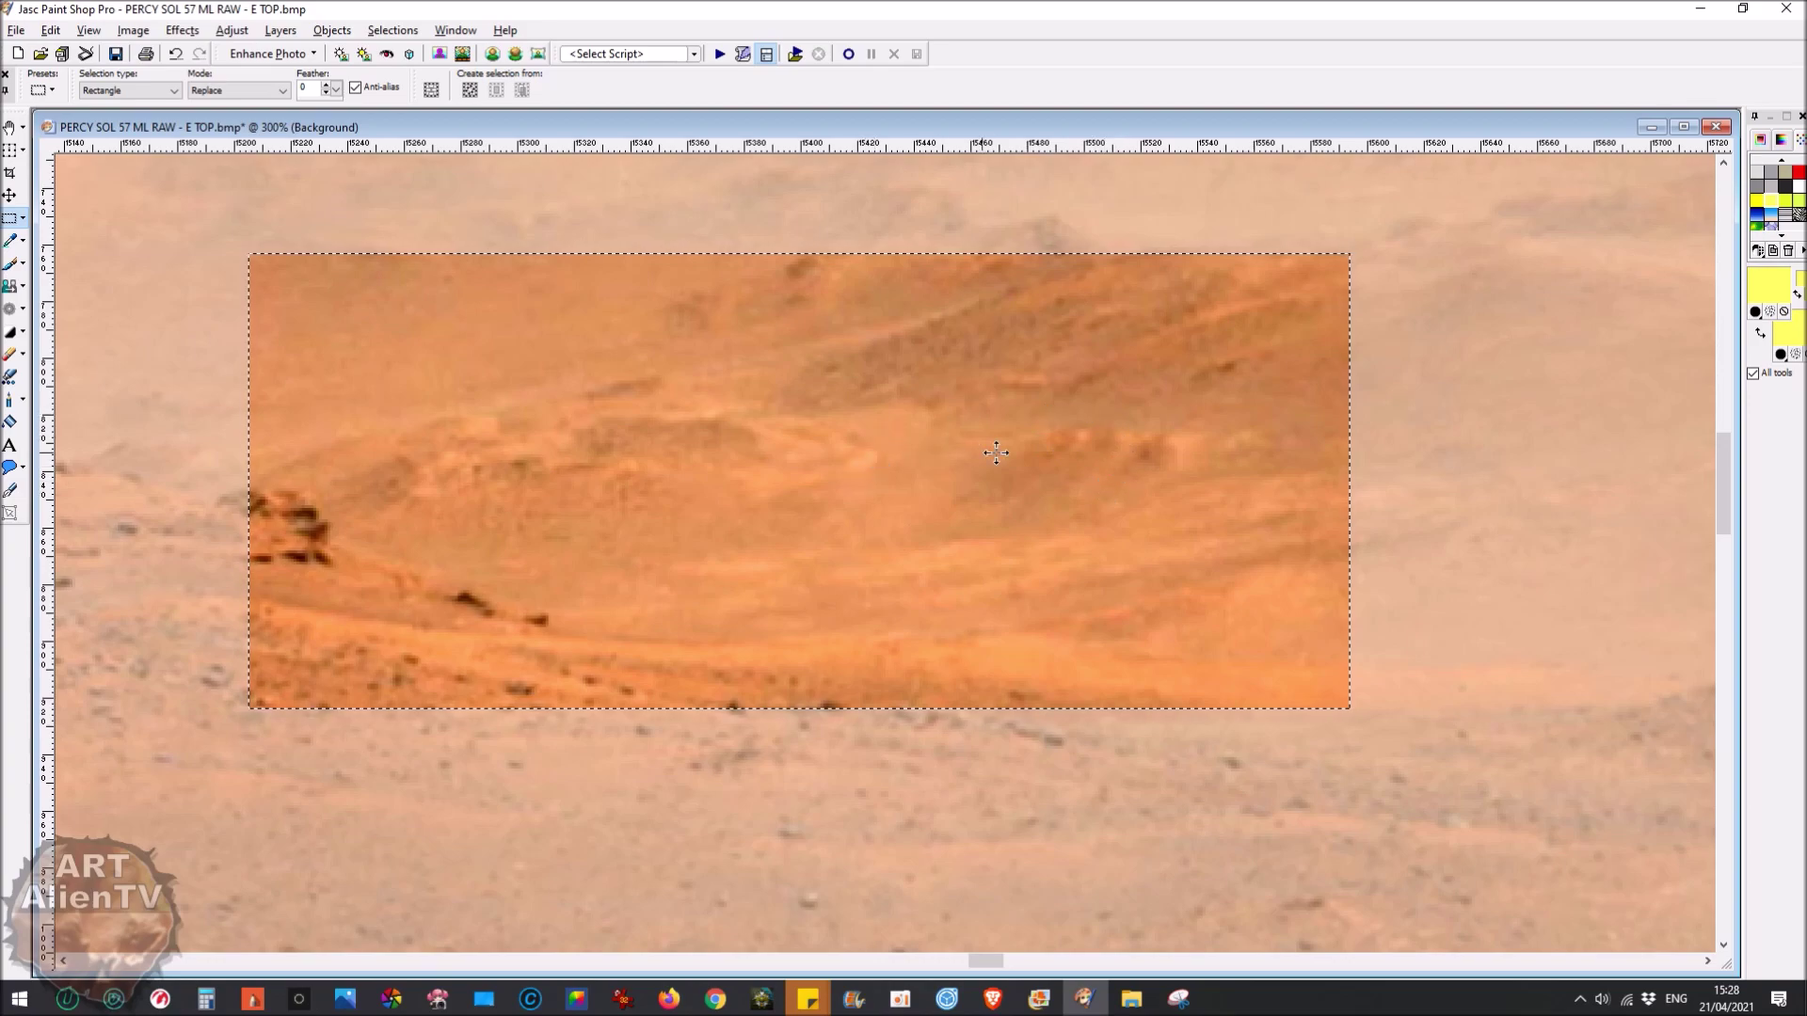
left_click_drag(1091, 451, 787, 598)
scroll(787, 598, "down", 1)
scroll(824, 575, "up", 1)
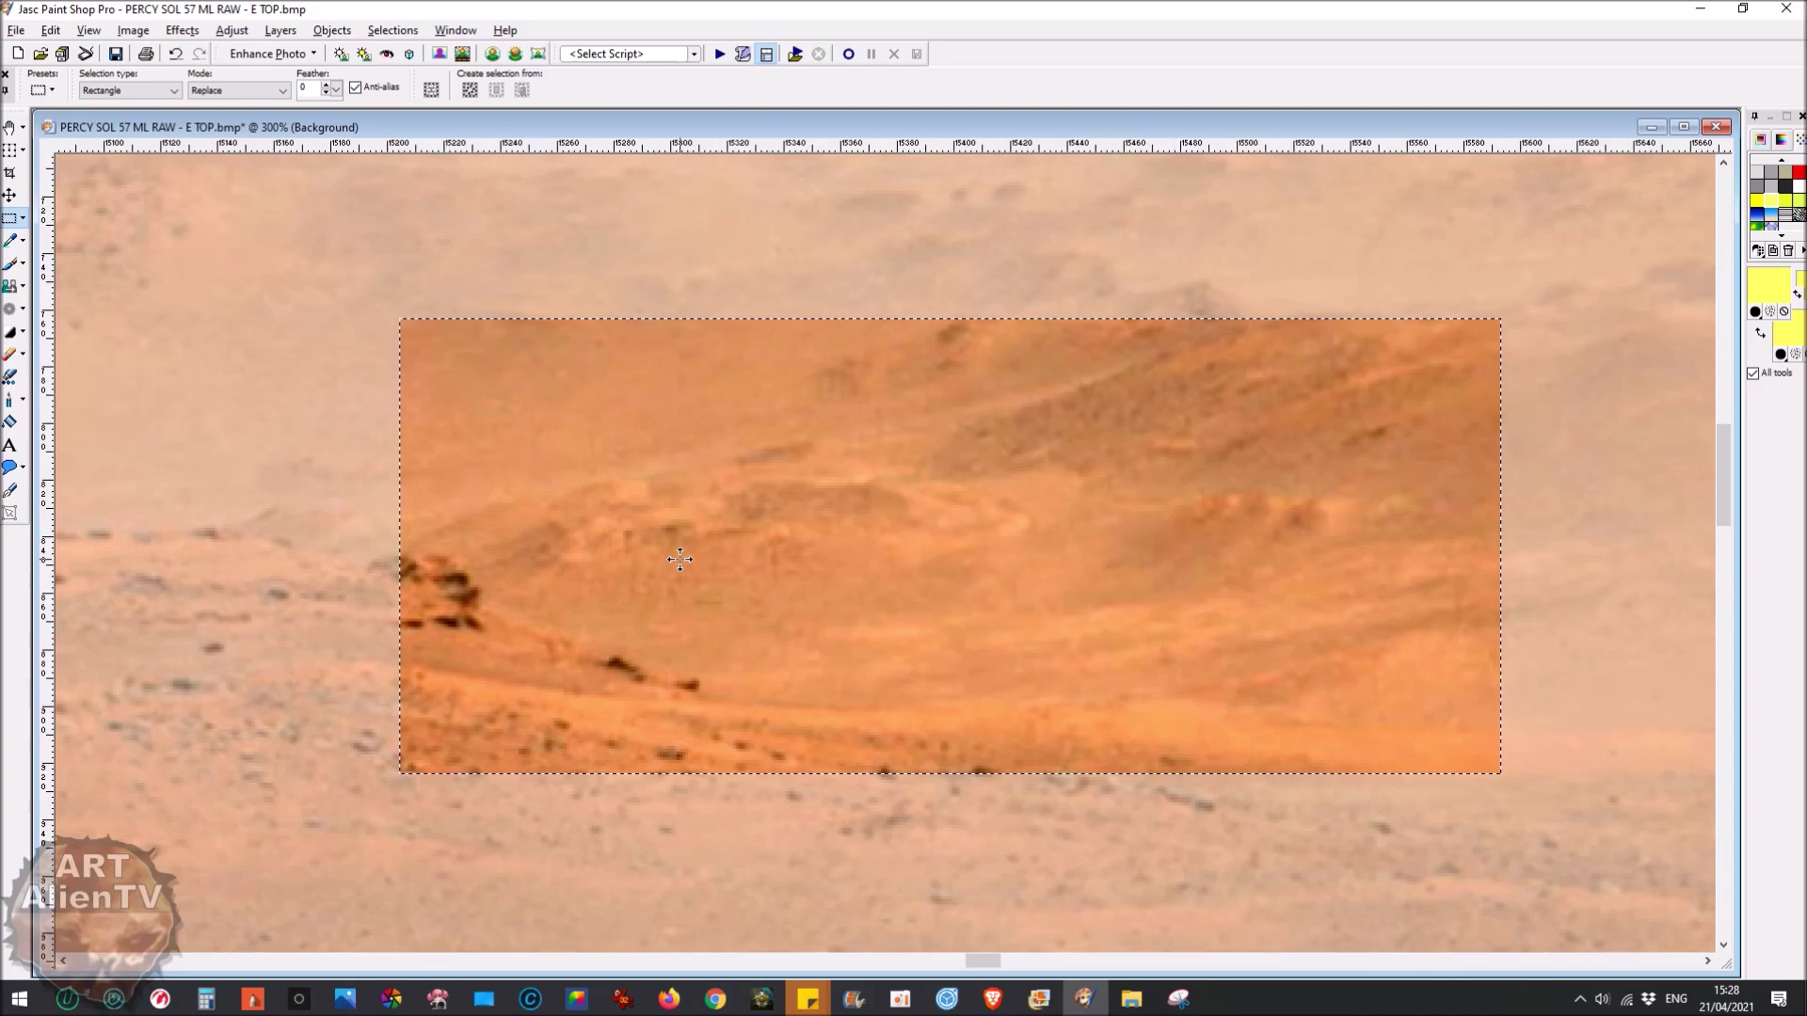
key("ctrl+y")
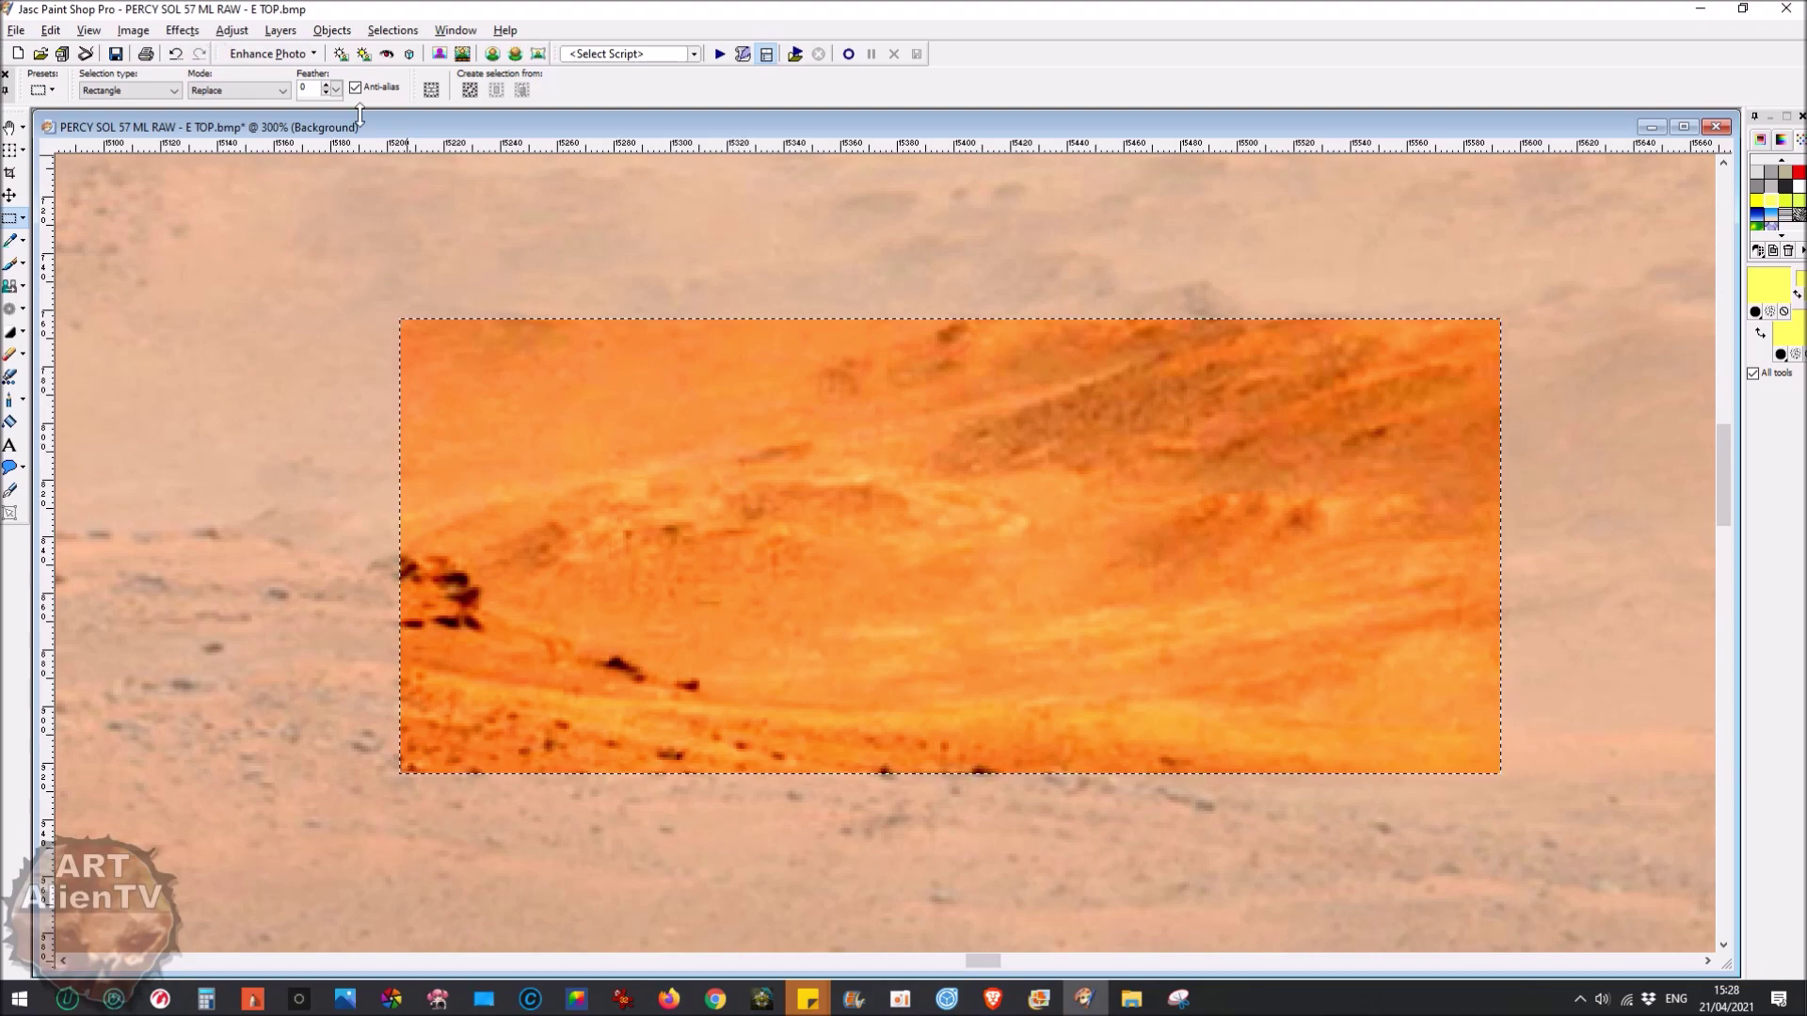
Turn the selected hillside area into a negative image
left_click(229, 32)
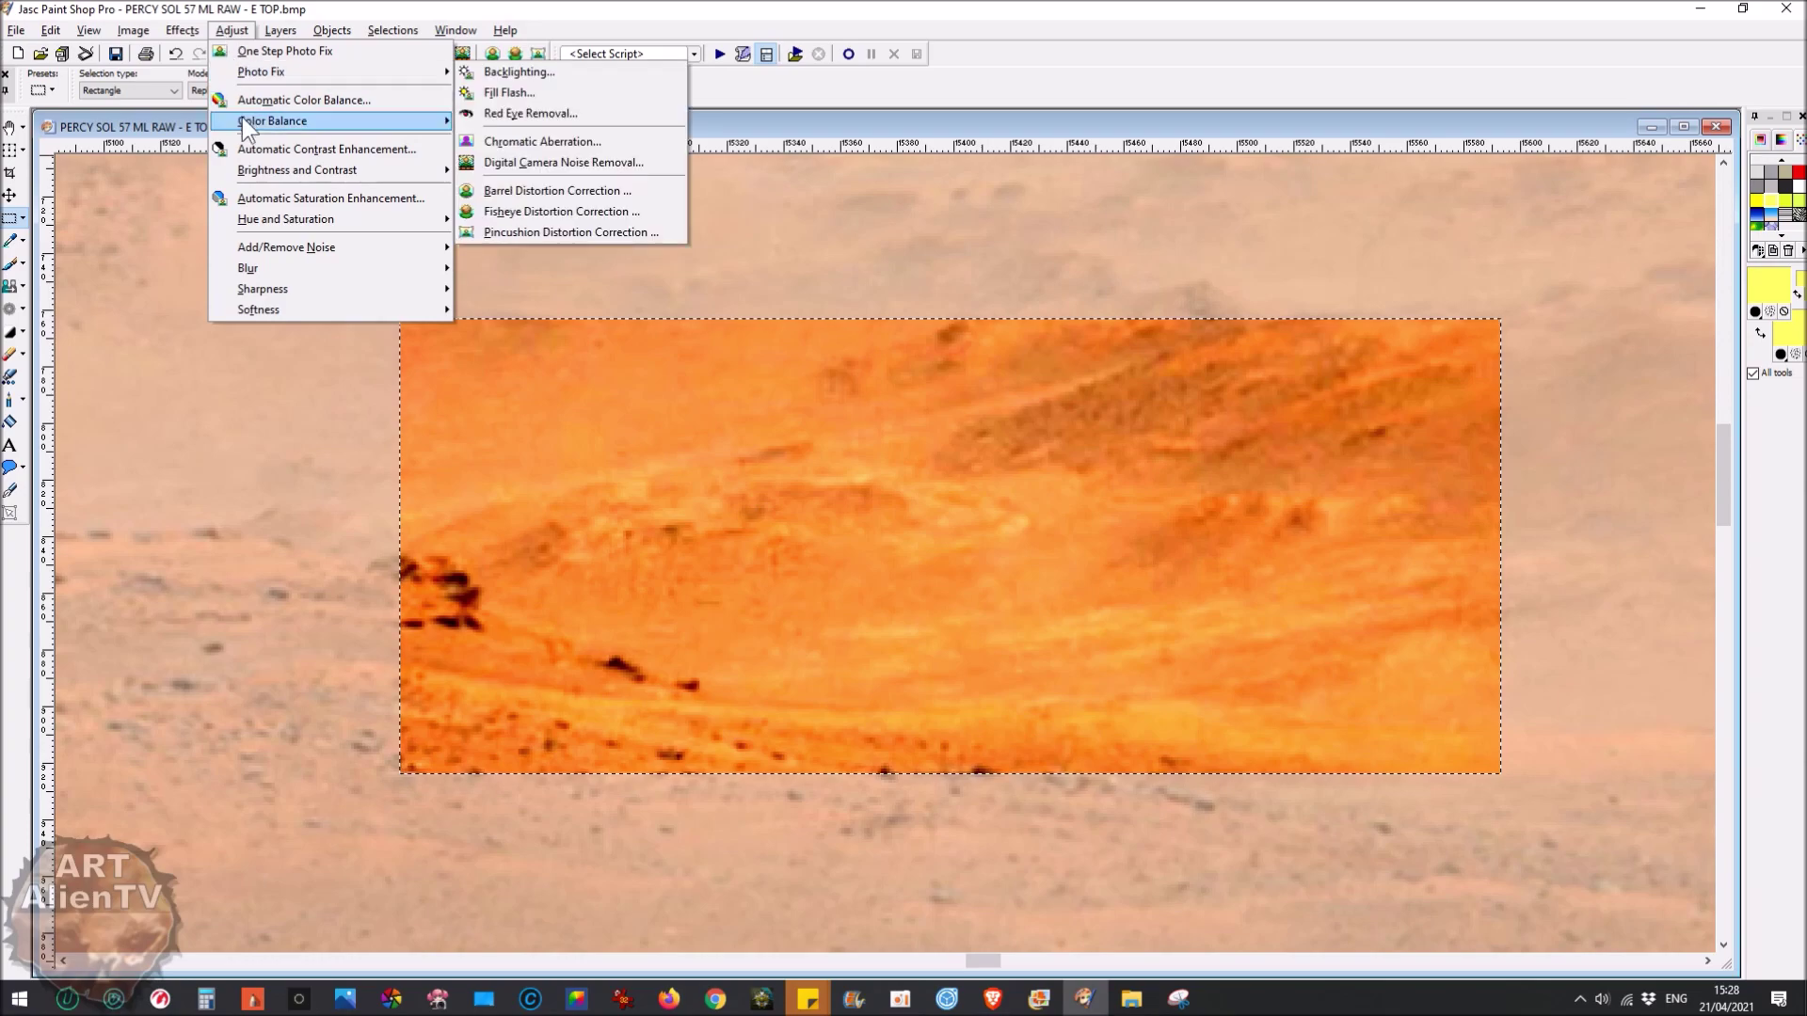
mouse_move(377, 121)
left_click(508, 247)
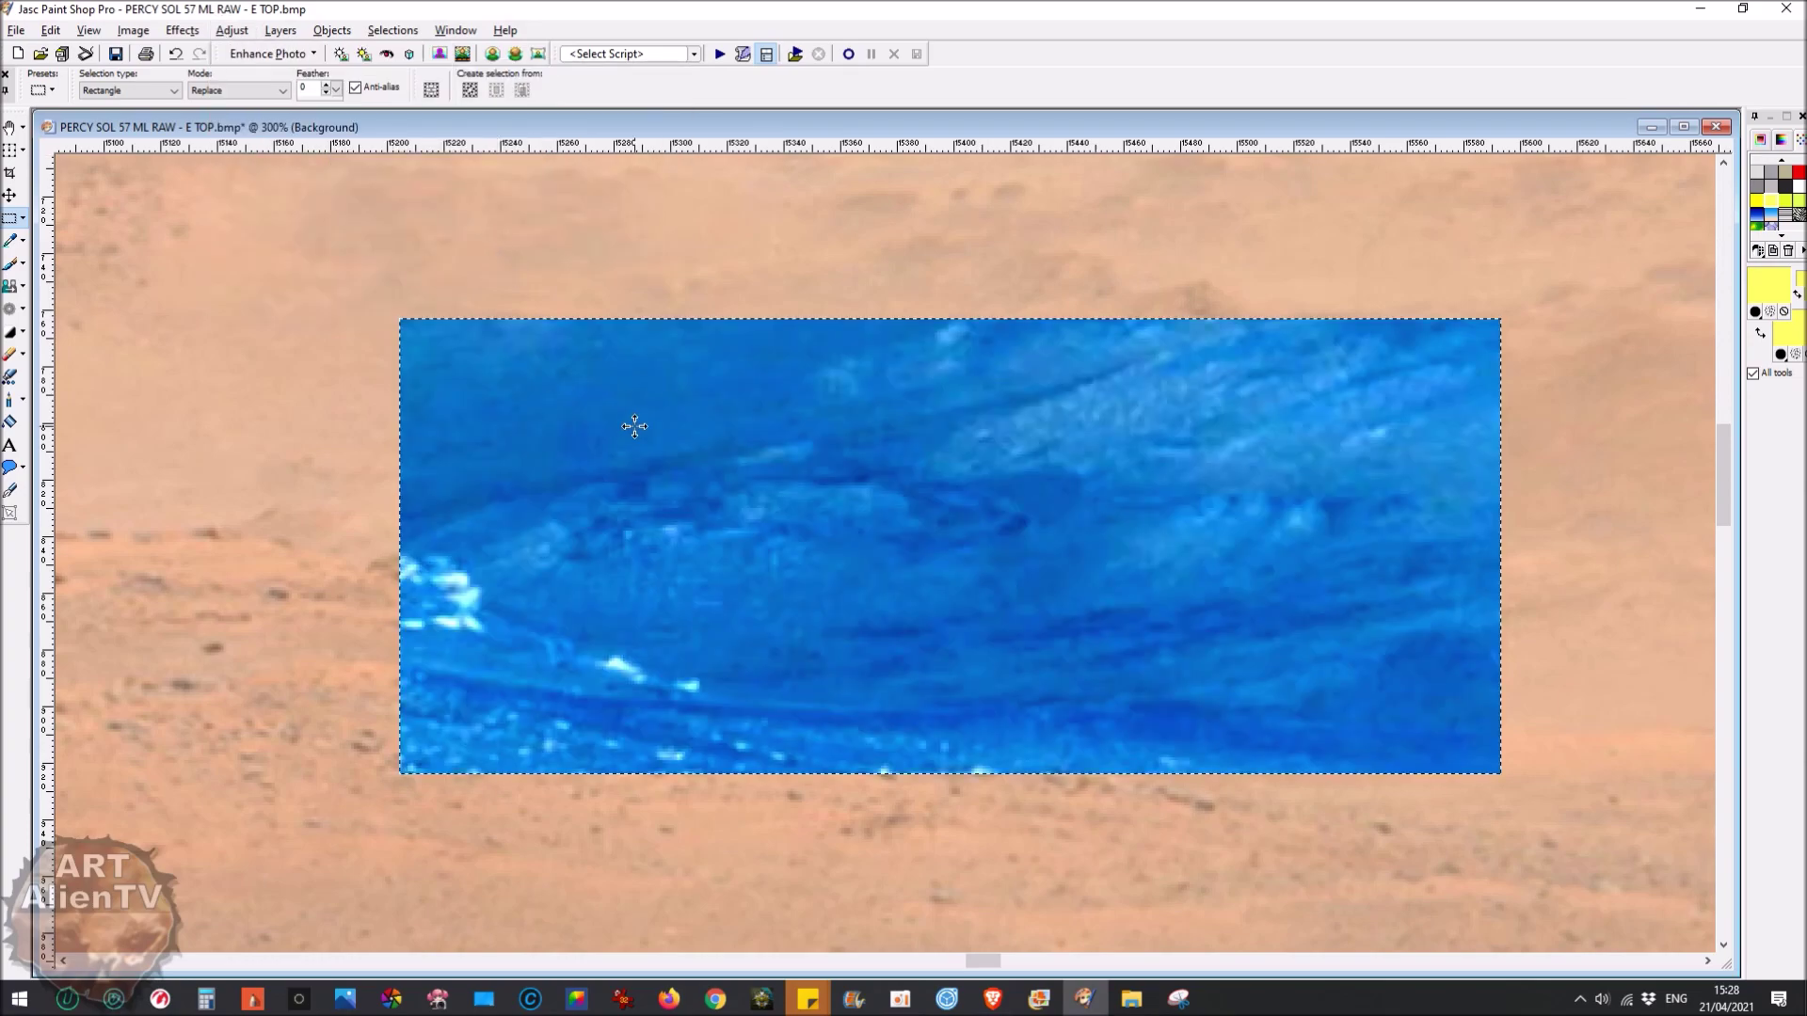
Outline the block-like feature on the low mound with yellow brush strokes at 400% zoom, including its notched upper edge and separate left side
scroll(1035, 593, "up", 1)
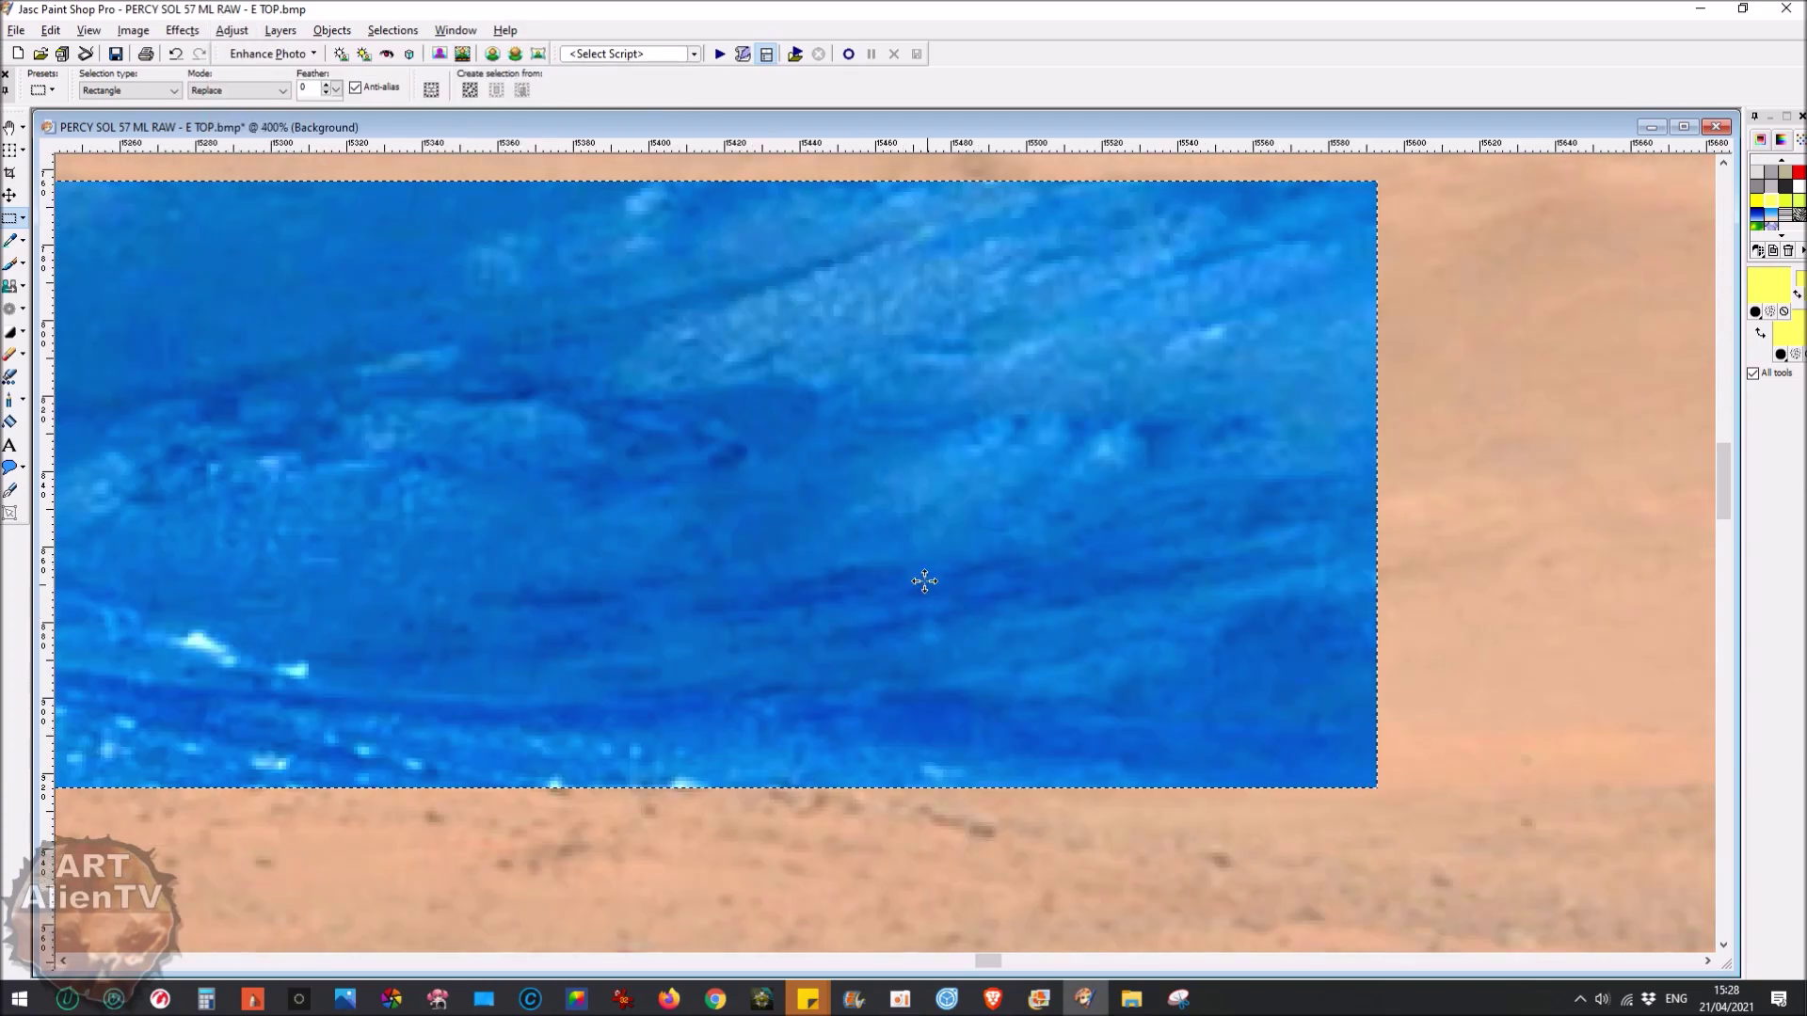
scroll(810, 562, "down", 1)
scroll(747, 559, "up", 1)
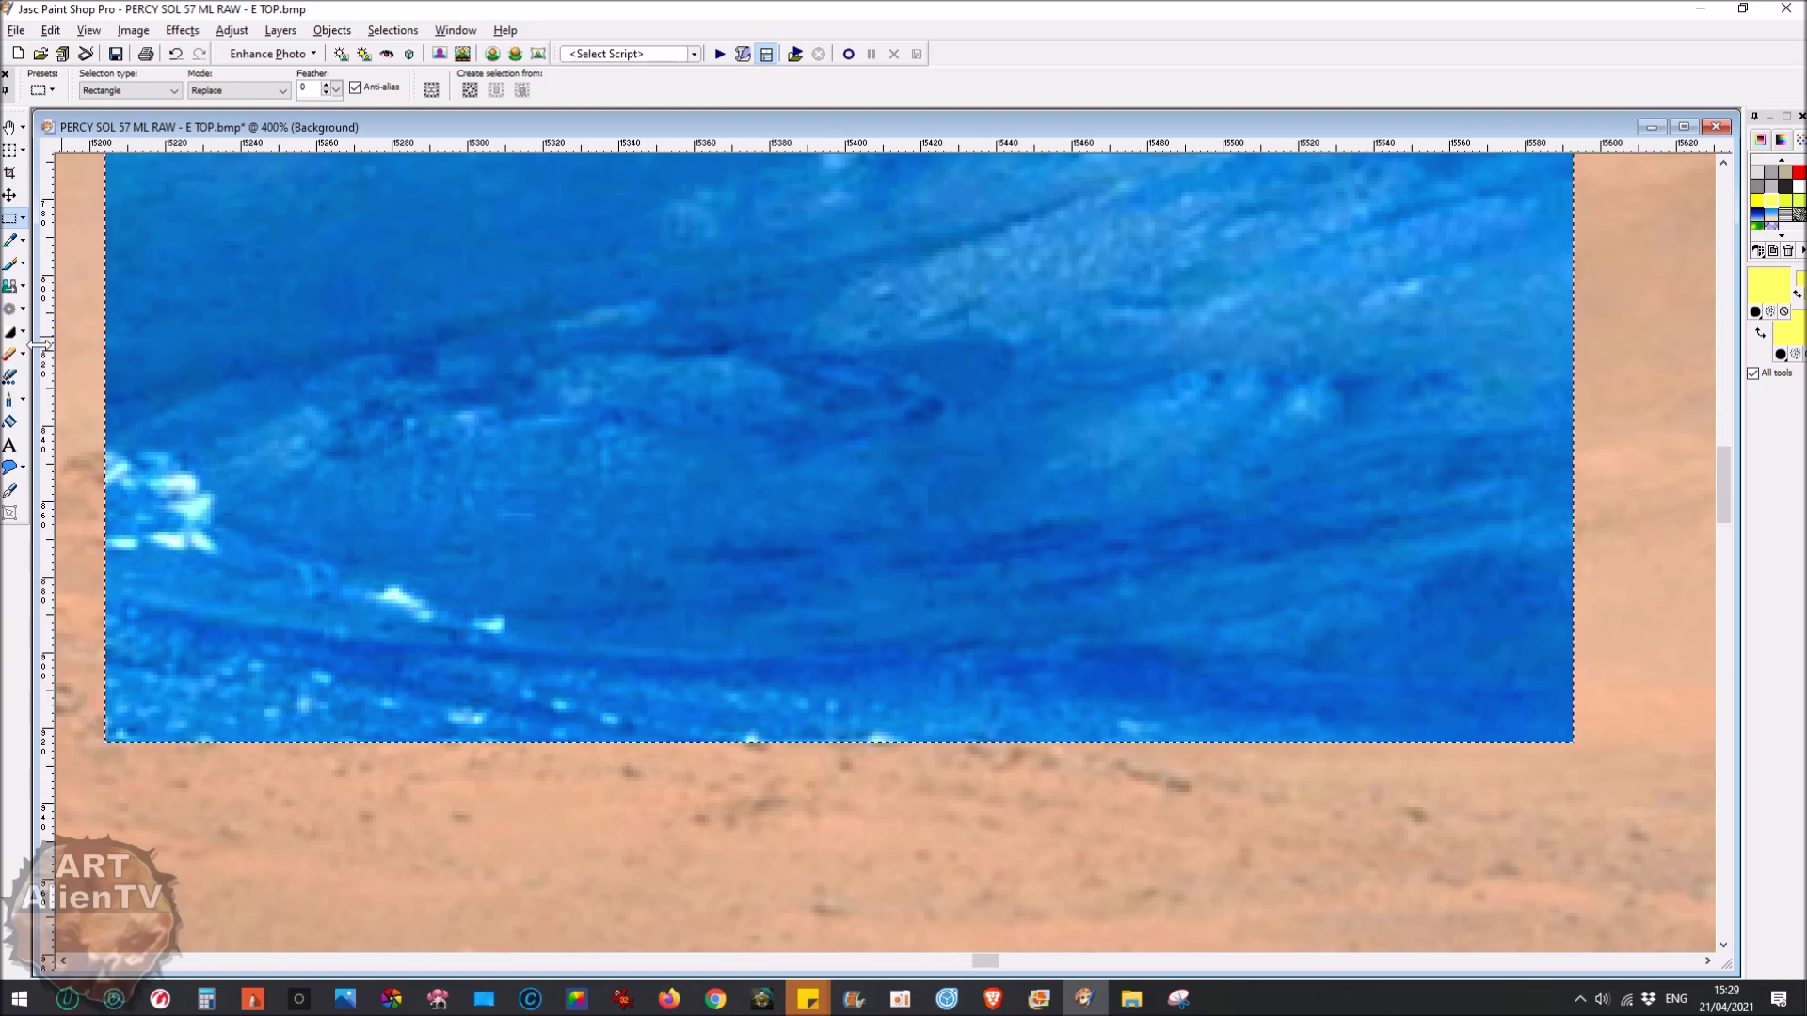
left_click(11, 354)
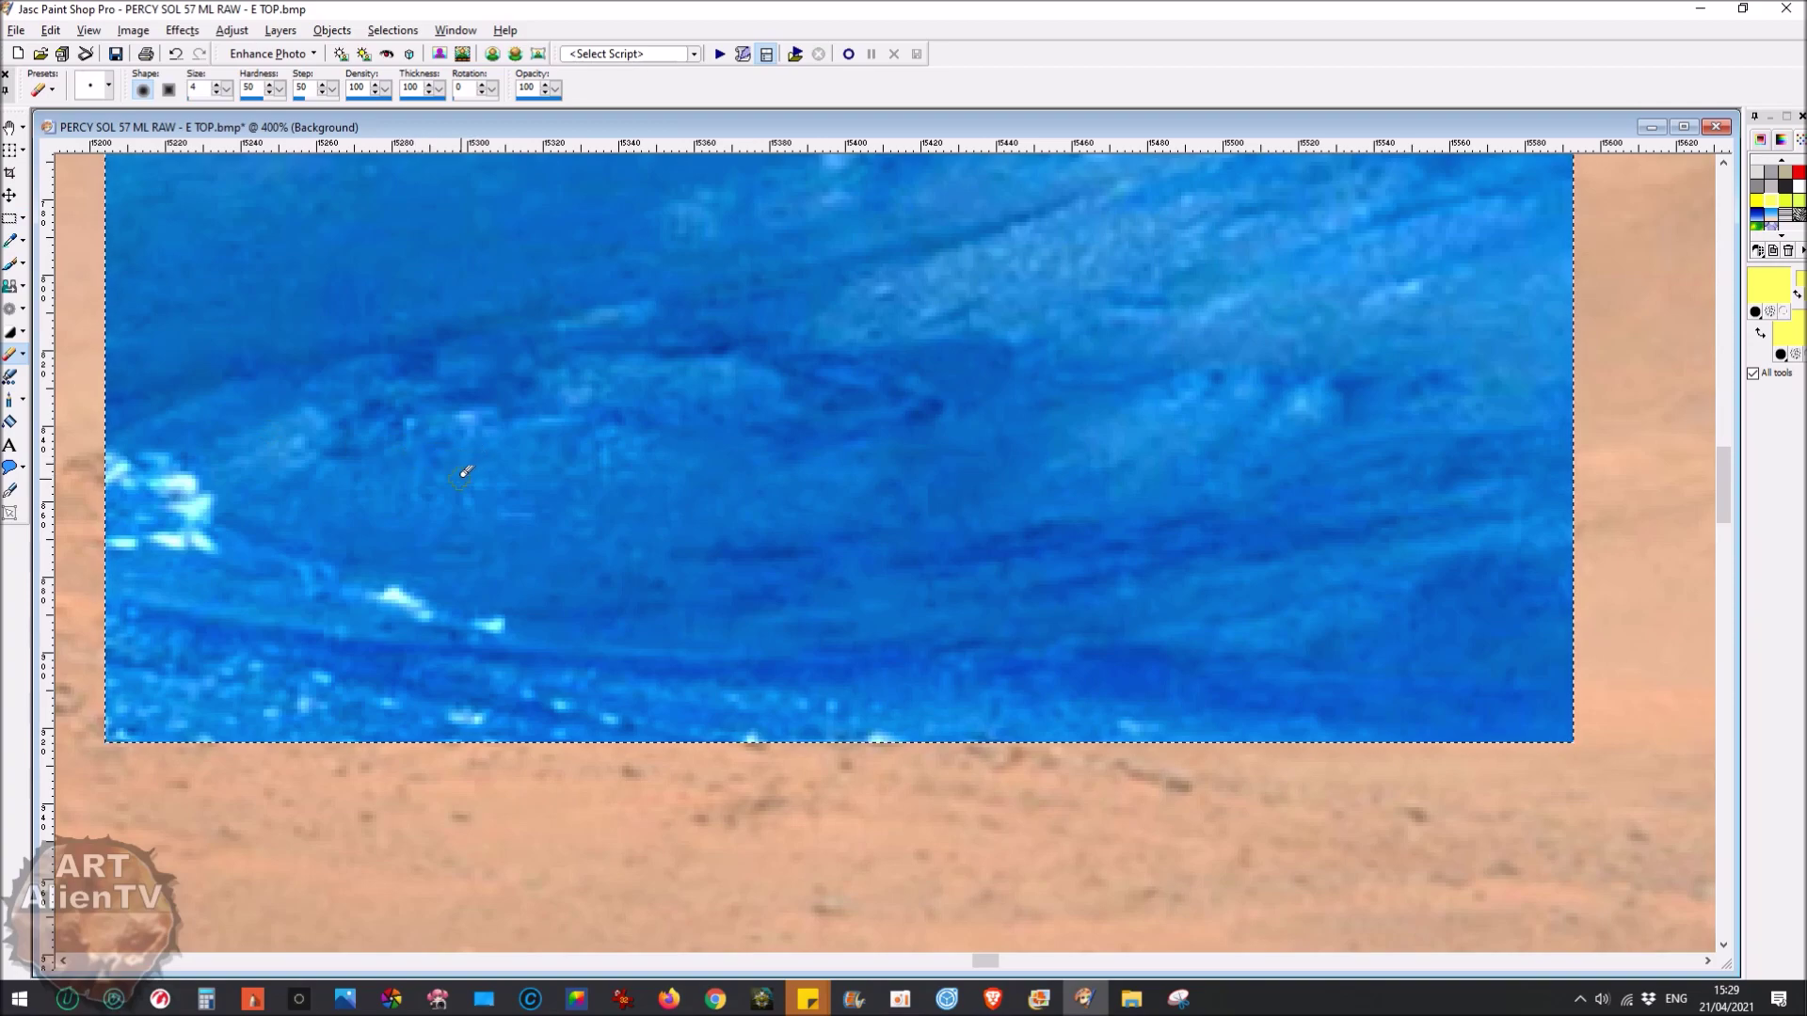
mouse_move(443, 481)
left_mouse_down()
mouse_move(572, 482)
mouse_move(597, 442)
mouse_move(598, 479)
mouse_move(596, 420)
left_mouse_up()
left_click_drag(459, 414, 535, 416)
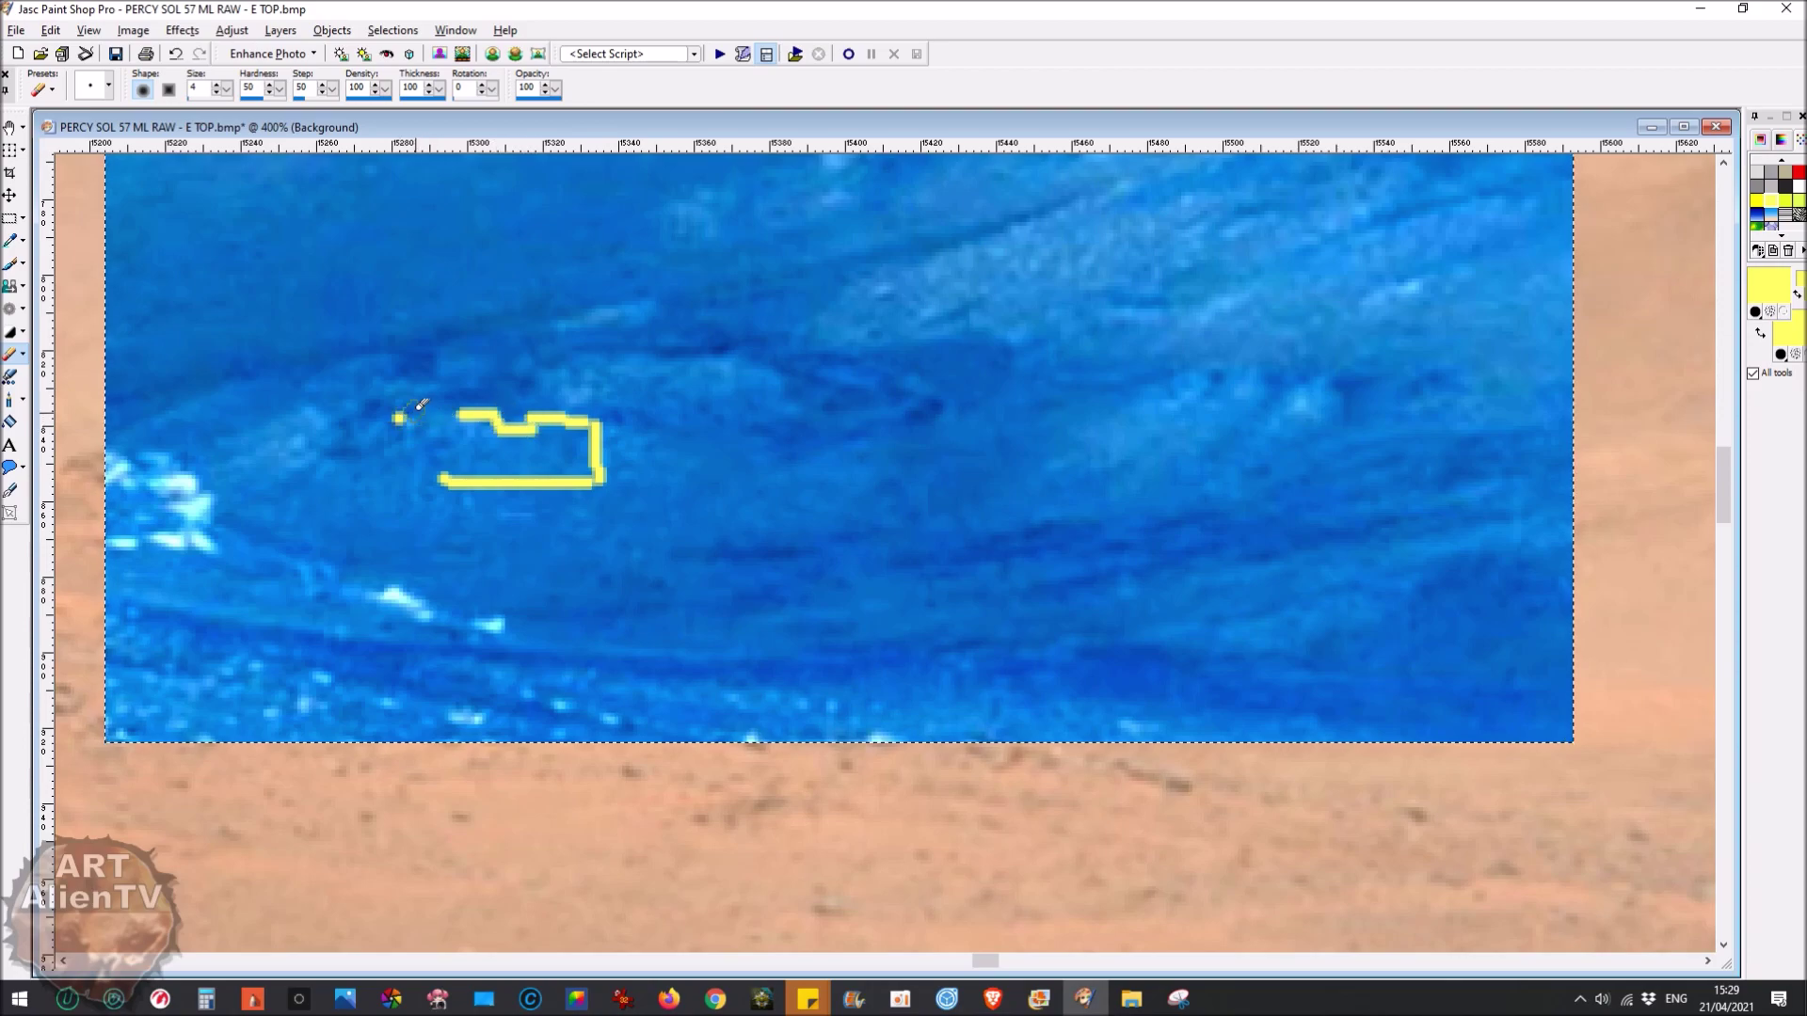
right_click(421, 405)
left_click(444, 439)
left_click_drag(406, 411, 432, 488)
Draw yellow lines along the ridge ending in a hooked curve, and add a small yellow box on top of the block outline
mouse_move(587, 355)
left_mouse_down()
mouse_move(748, 355)
mouse_move(887, 398)
mouse_move(927, 386)
mouse_move(887, 427)
mouse_move(815, 441)
left_mouse_up()
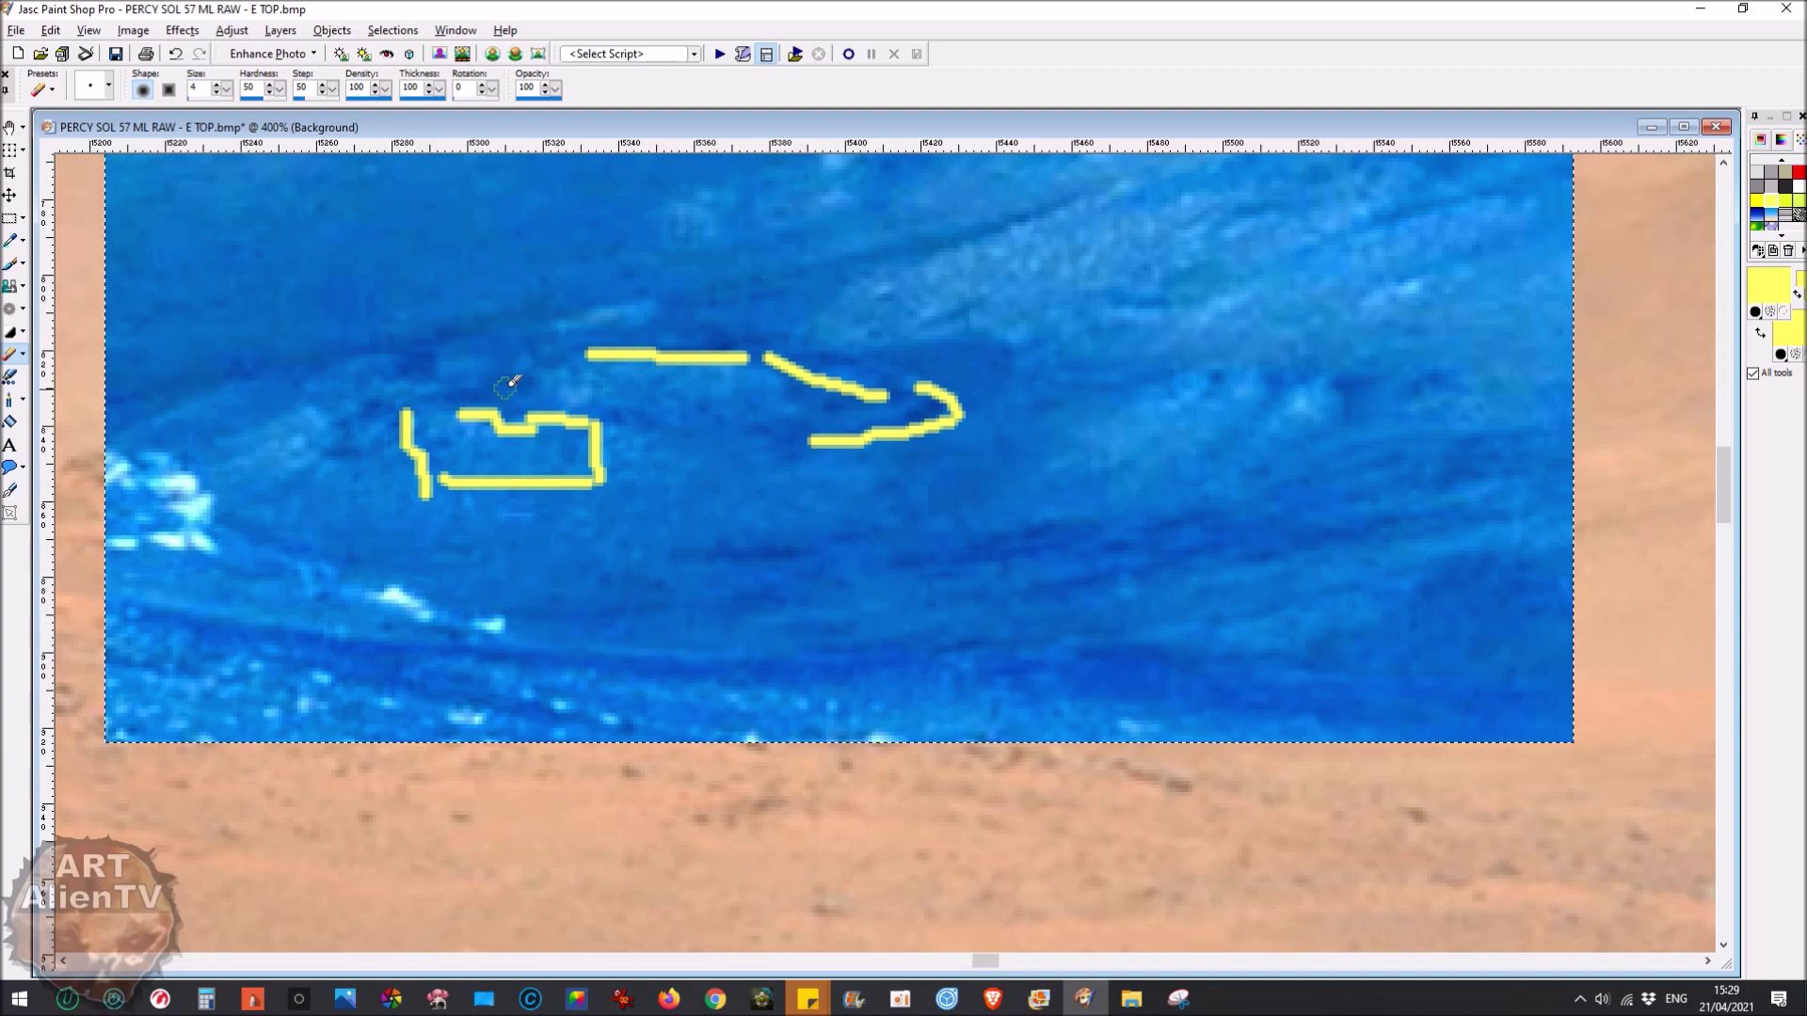
mouse_move(461, 414)
left_mouse_down()
mouse_move(482, 387)
mouse_move(547, 377)
mouse_move(553, 410)
left_mouse_up()
left_click(429, 360)
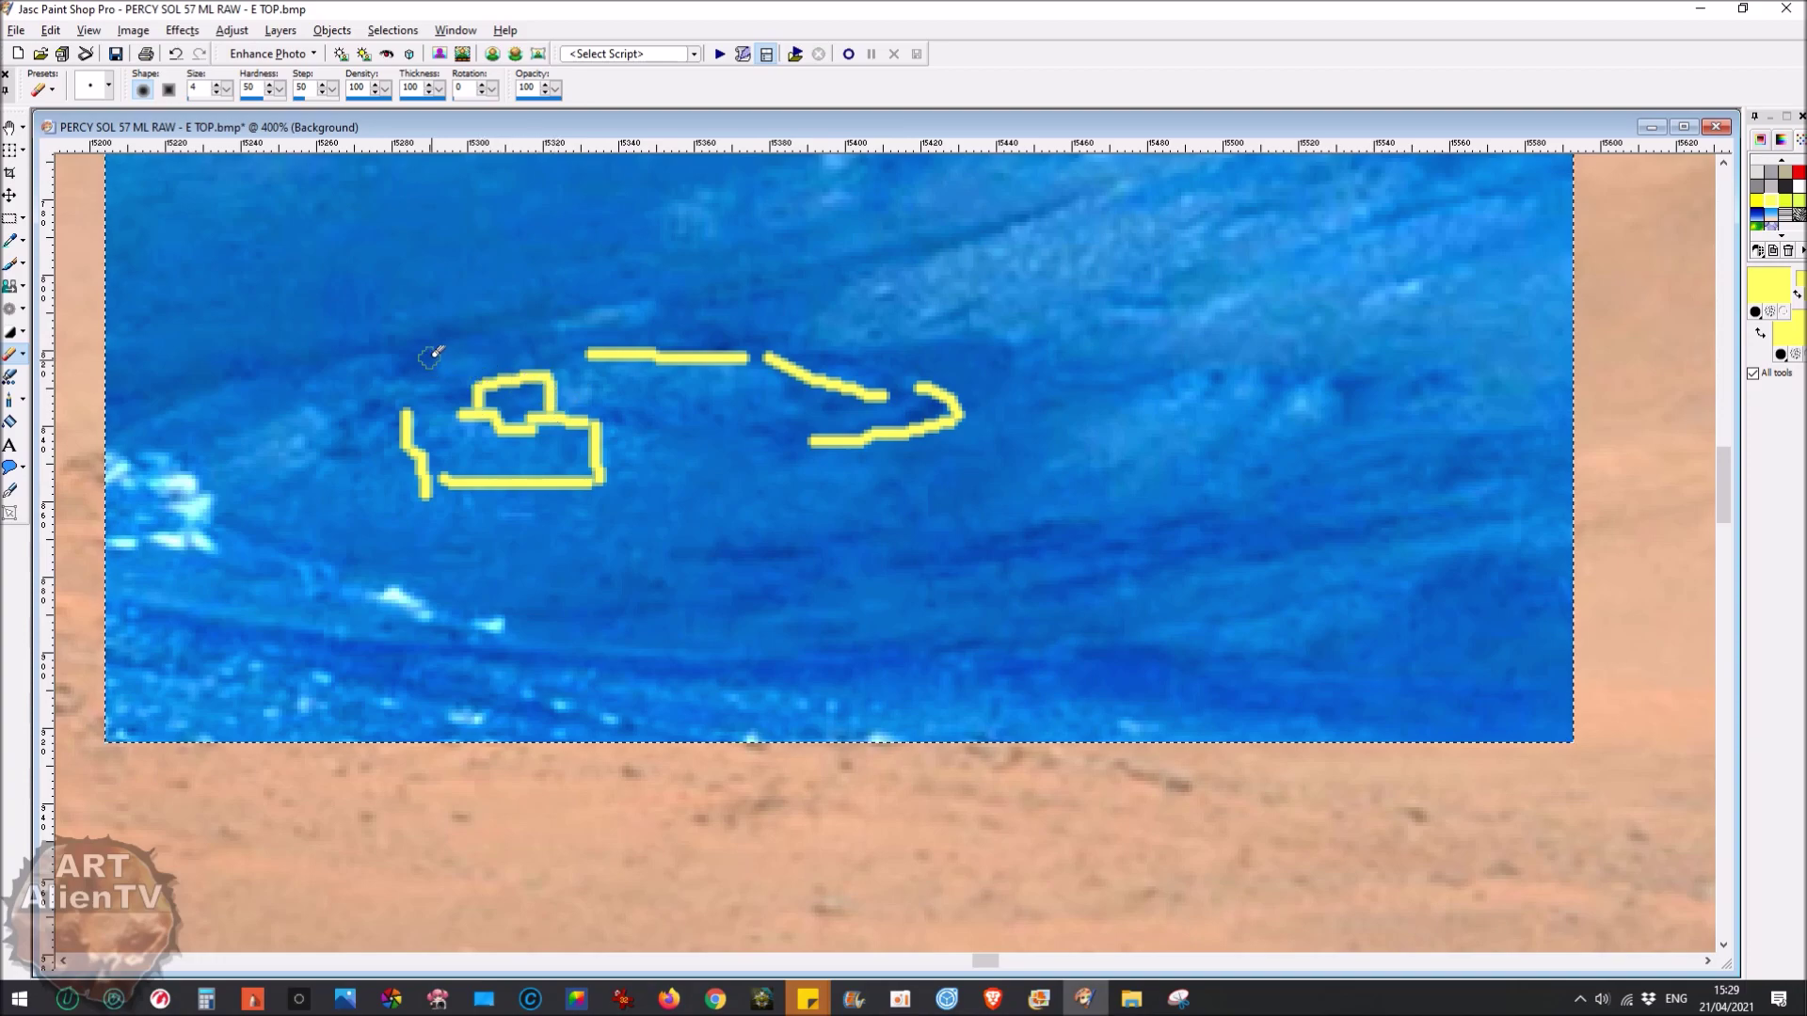
Paint a small yellow box above the block outline's left side and a row of yellow pillar and edge lines over the bright hillside patch
mouse_move(403, 375)
left_mouse_down()
mouse_move(405, 348)
mouse_move(452, 353)
mouse_move(434, 384)
left_mouse_up()
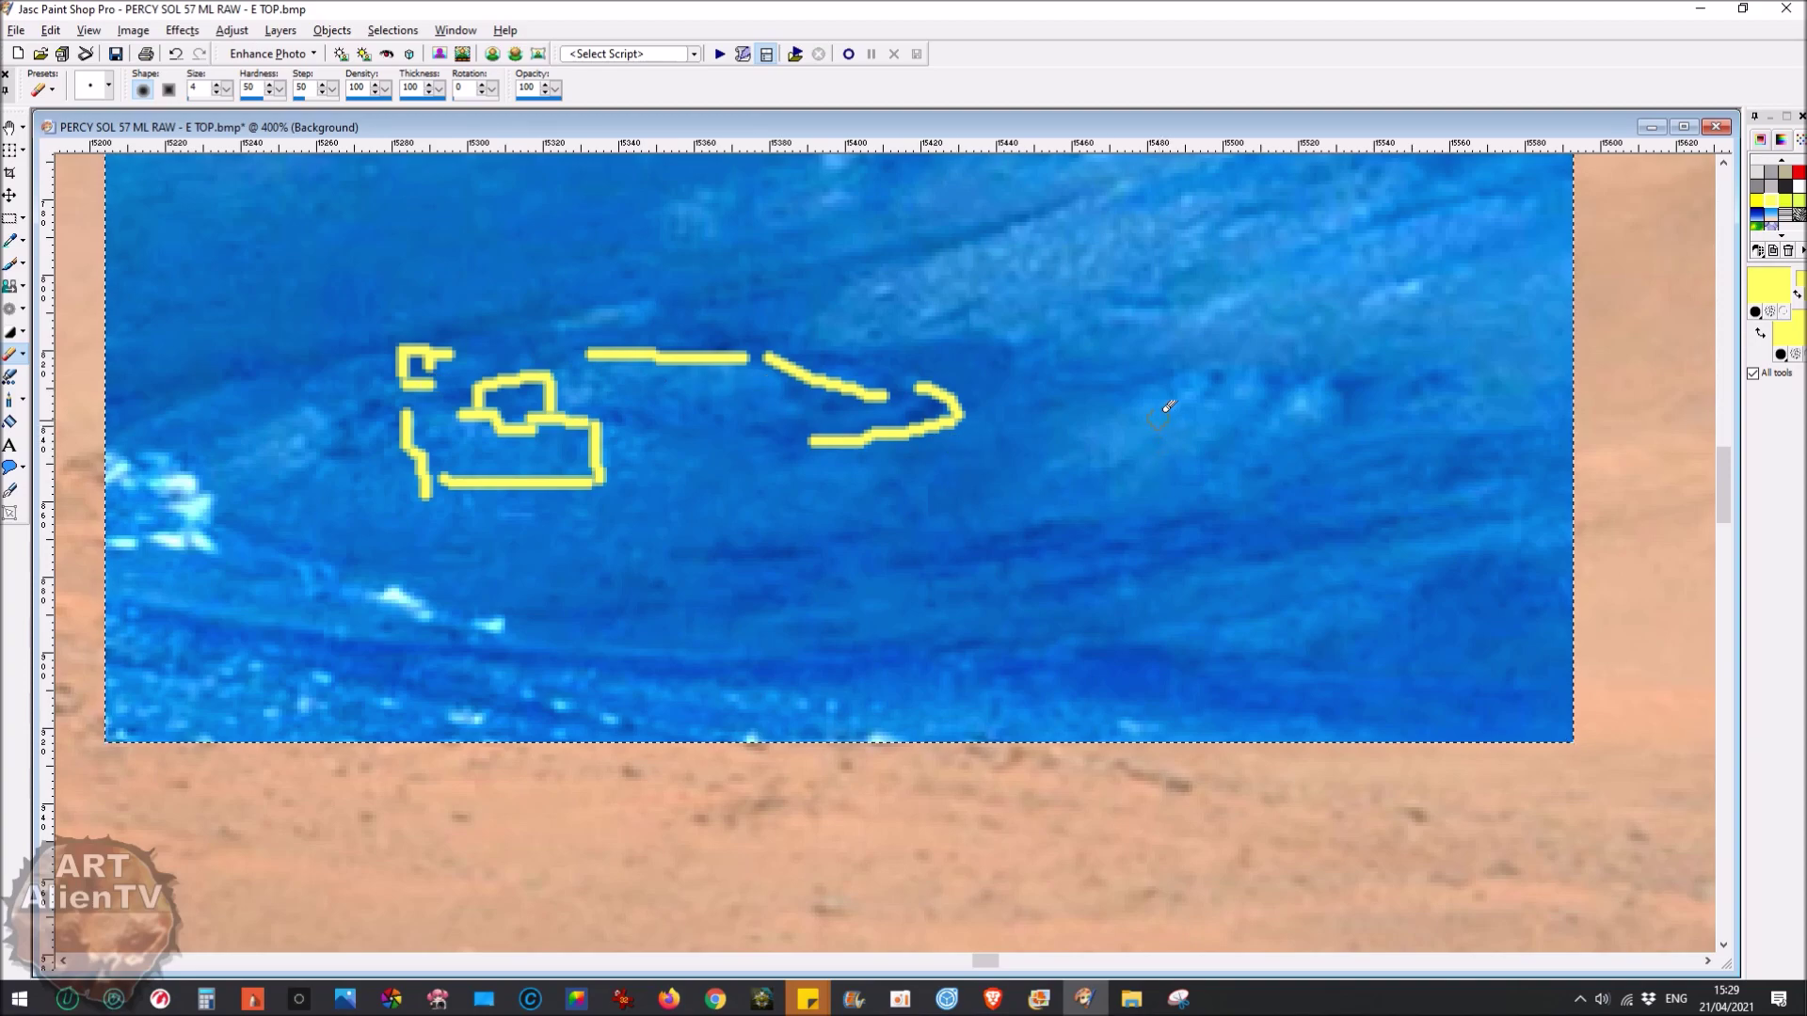
mouse_move(1165, 405)
left_mouse_down()
mouse_move(1166, 373)
mouse_move(1227, 363)
mouse_move(1233, 386)
mouse_move(1287, 365)
mouse_move(1386, 376)
mouse_move(1351, 439)
mouse_move(1421, 381)
mouse_move(1457, 388)
left_mouse_up()
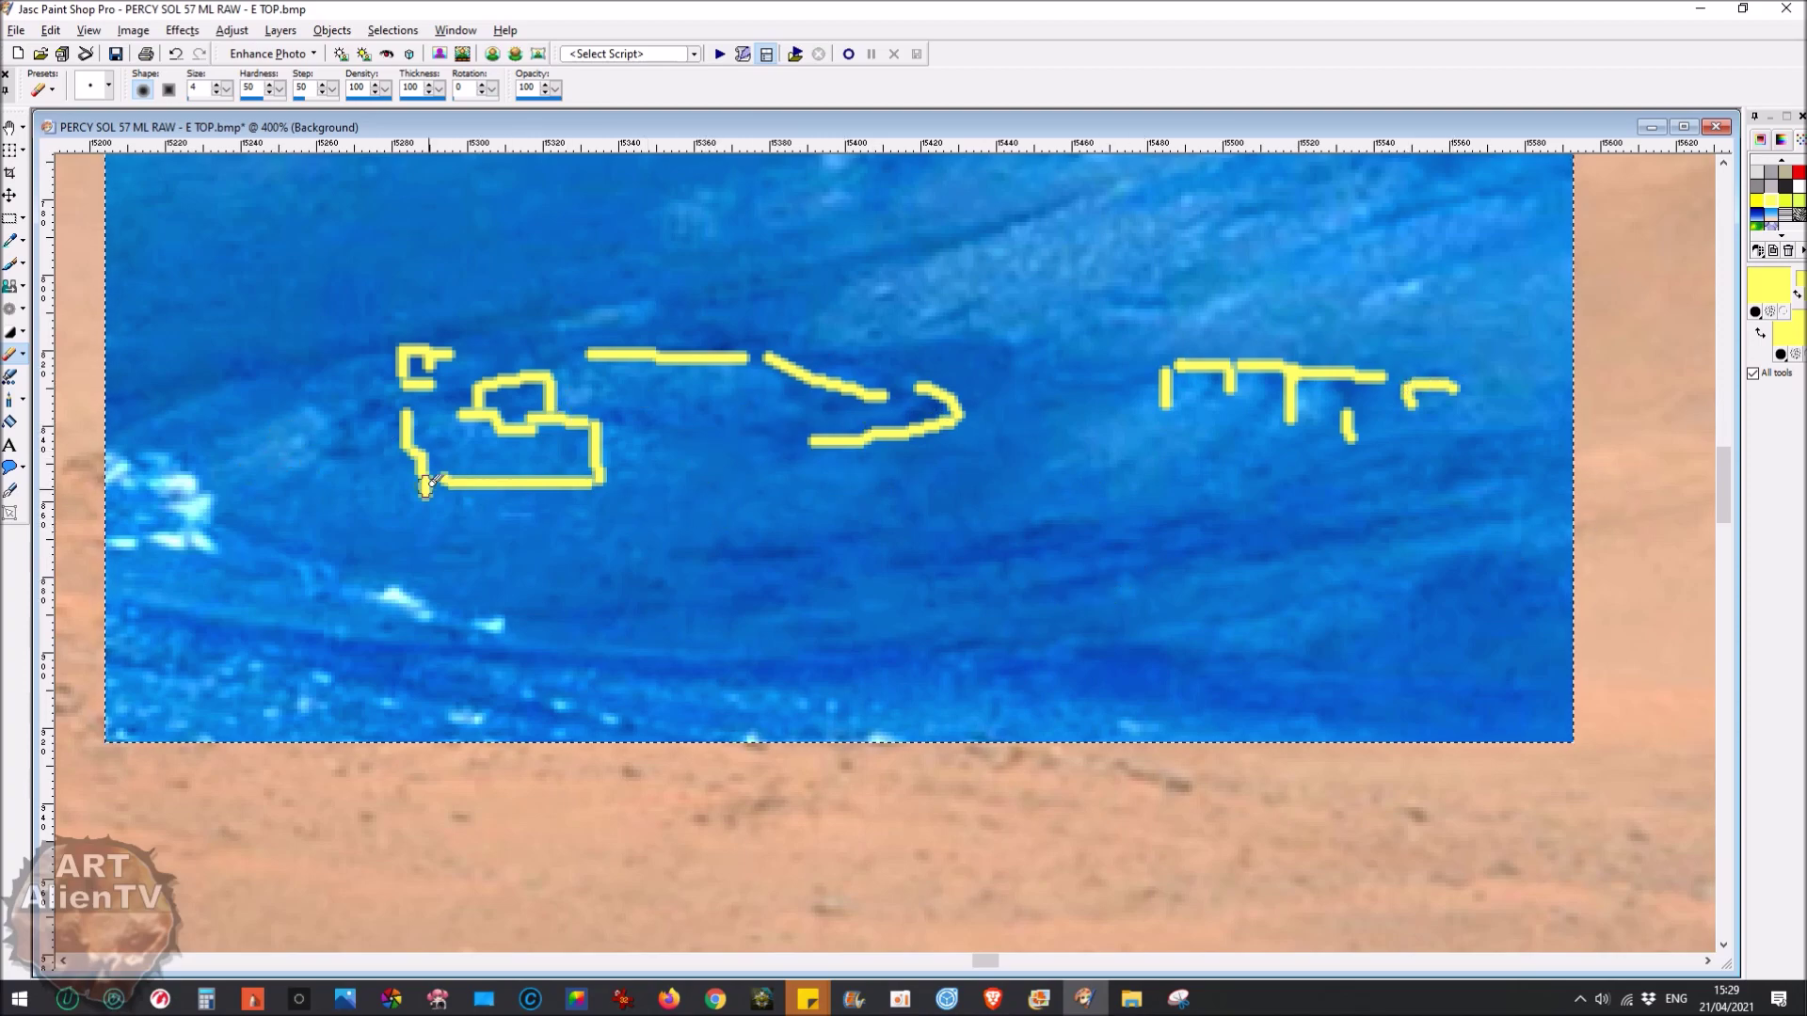
Undo the yellow strokes on the hillside patch, the small boxes, the ridge line and the hooked curve
key("ctrl+z")
key("ctrl+z")
key("ctrl+z")
key("ctrl+z")
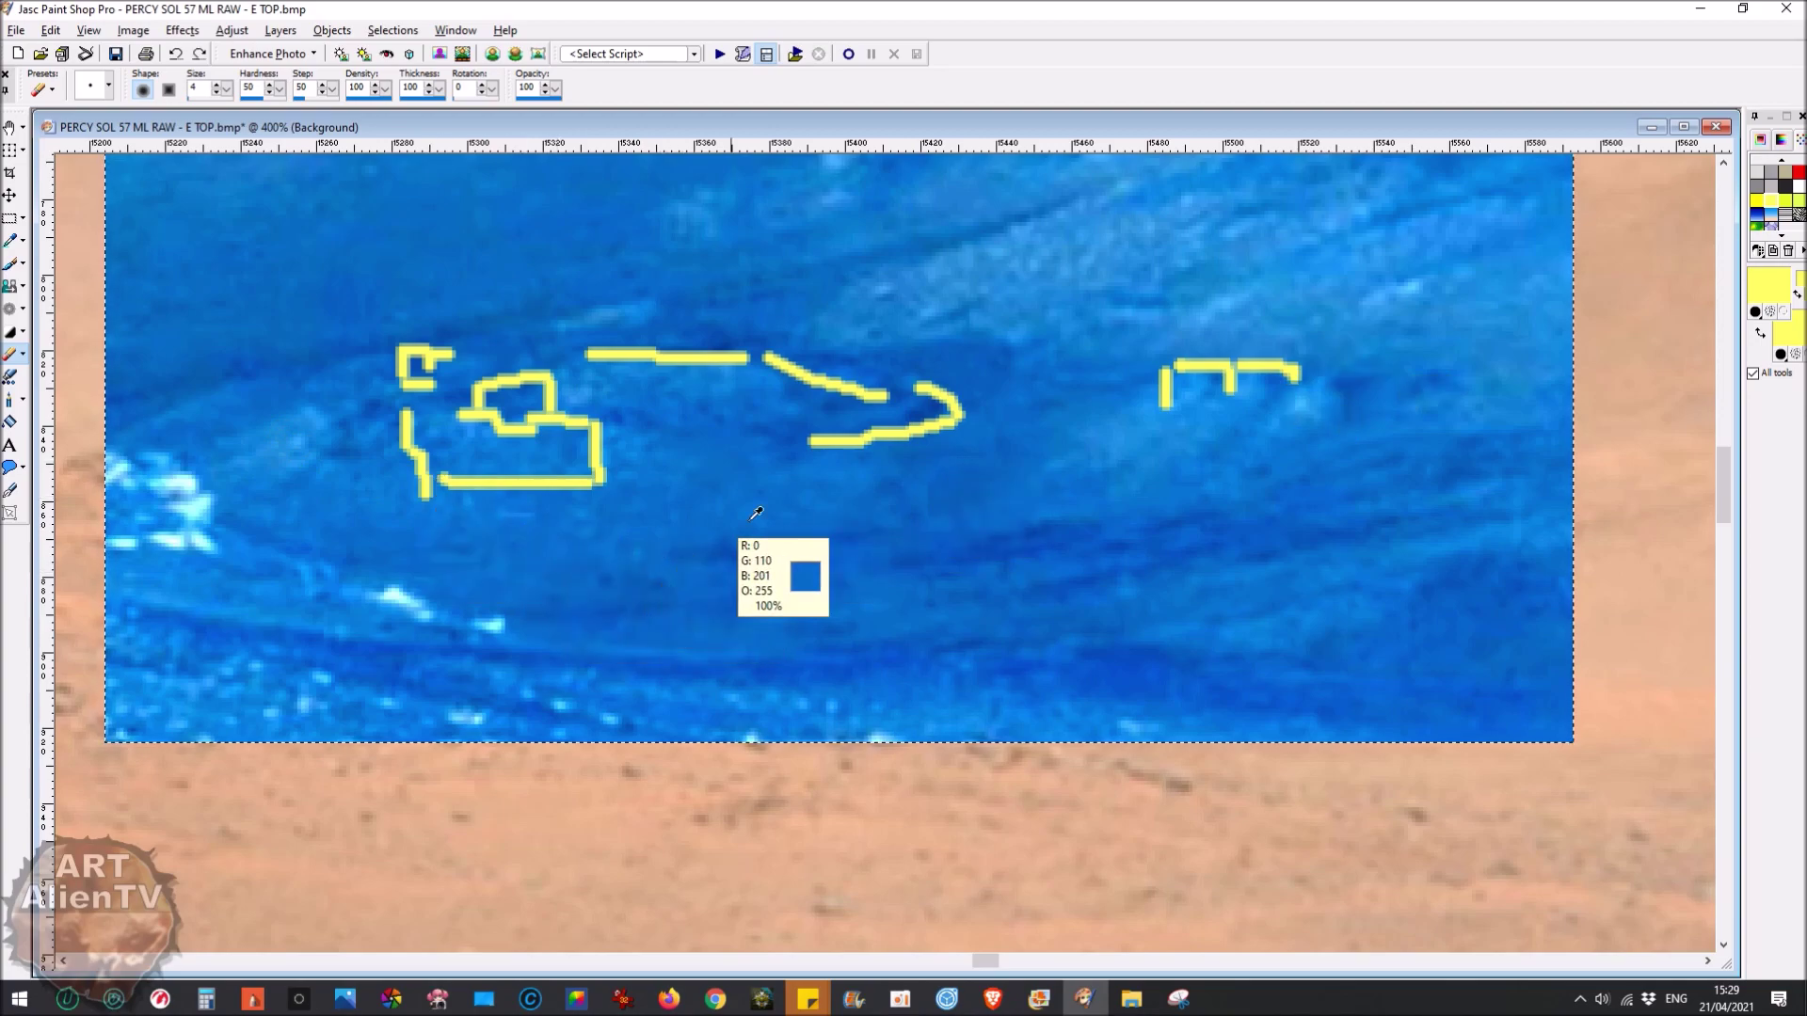
key("ctrl+z")
key("ctrl+z")
key("ctrl+z")
key("ctrl+z")
key("ctrl+z")
key("ctrl+z")
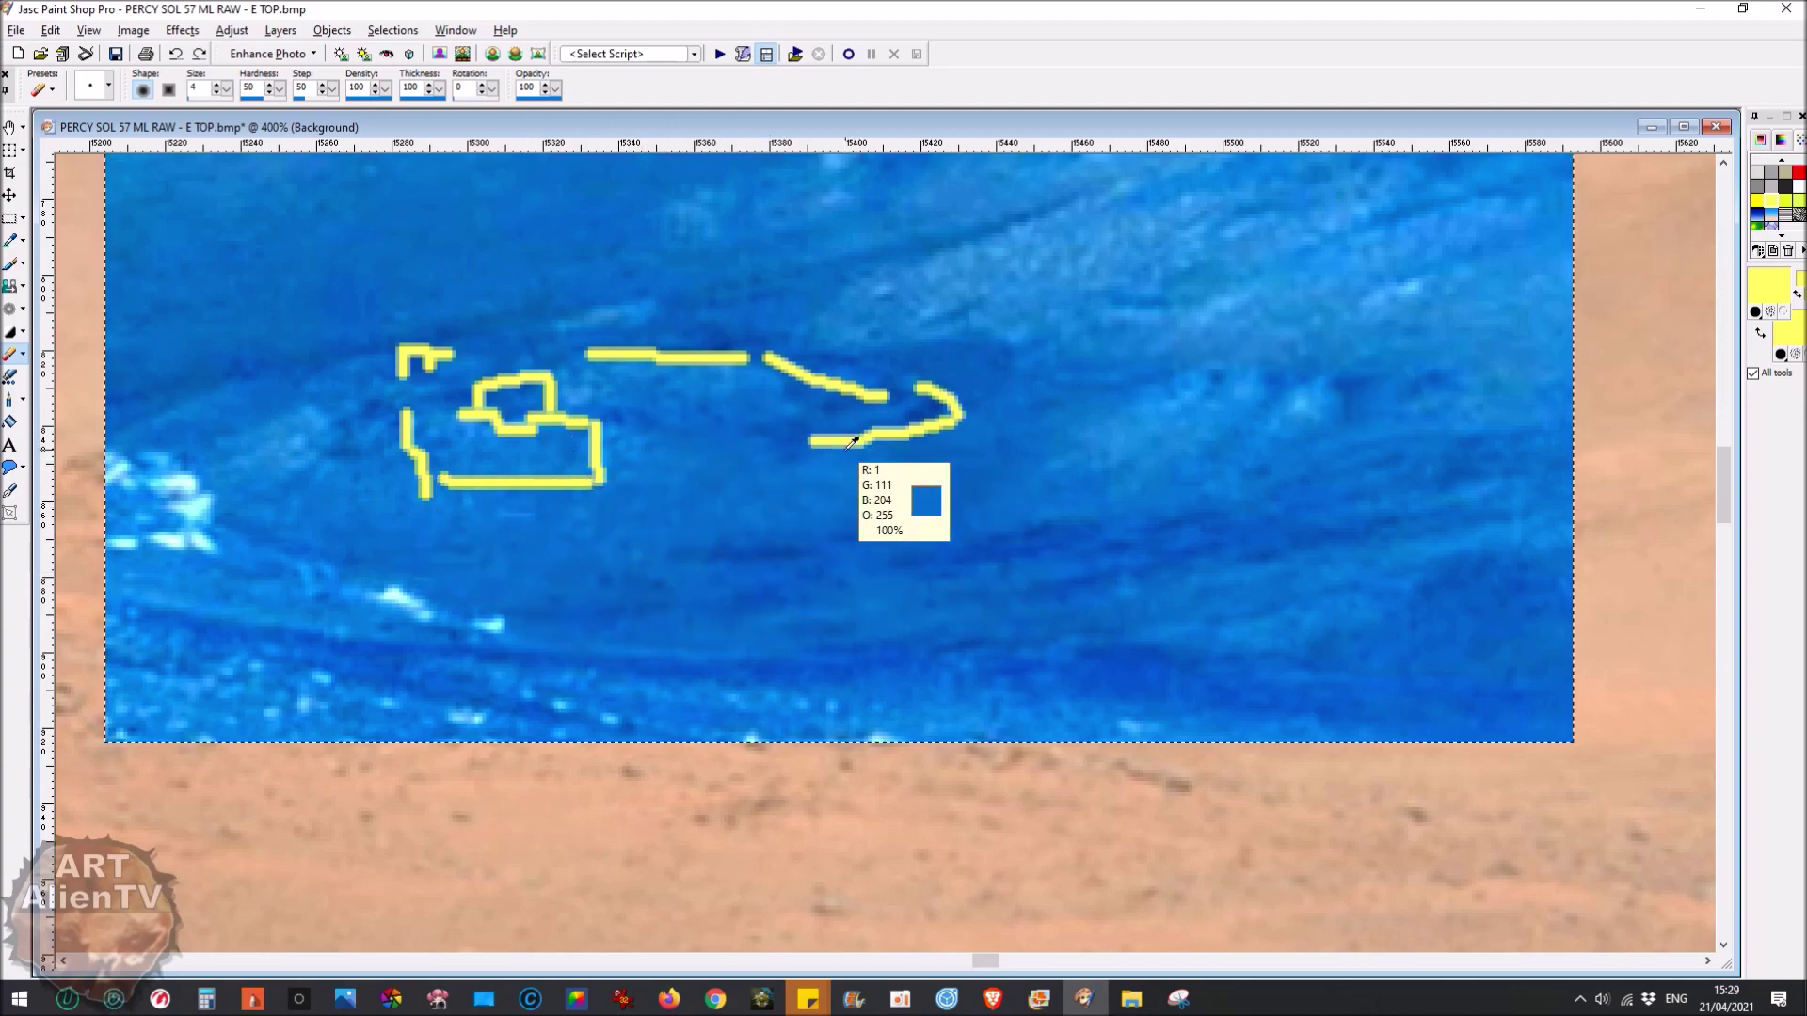
key("ctrl+z")
key("ctrl+z")
key("ctrl+z")
key("ctrl+z")
key("ctrl+z")
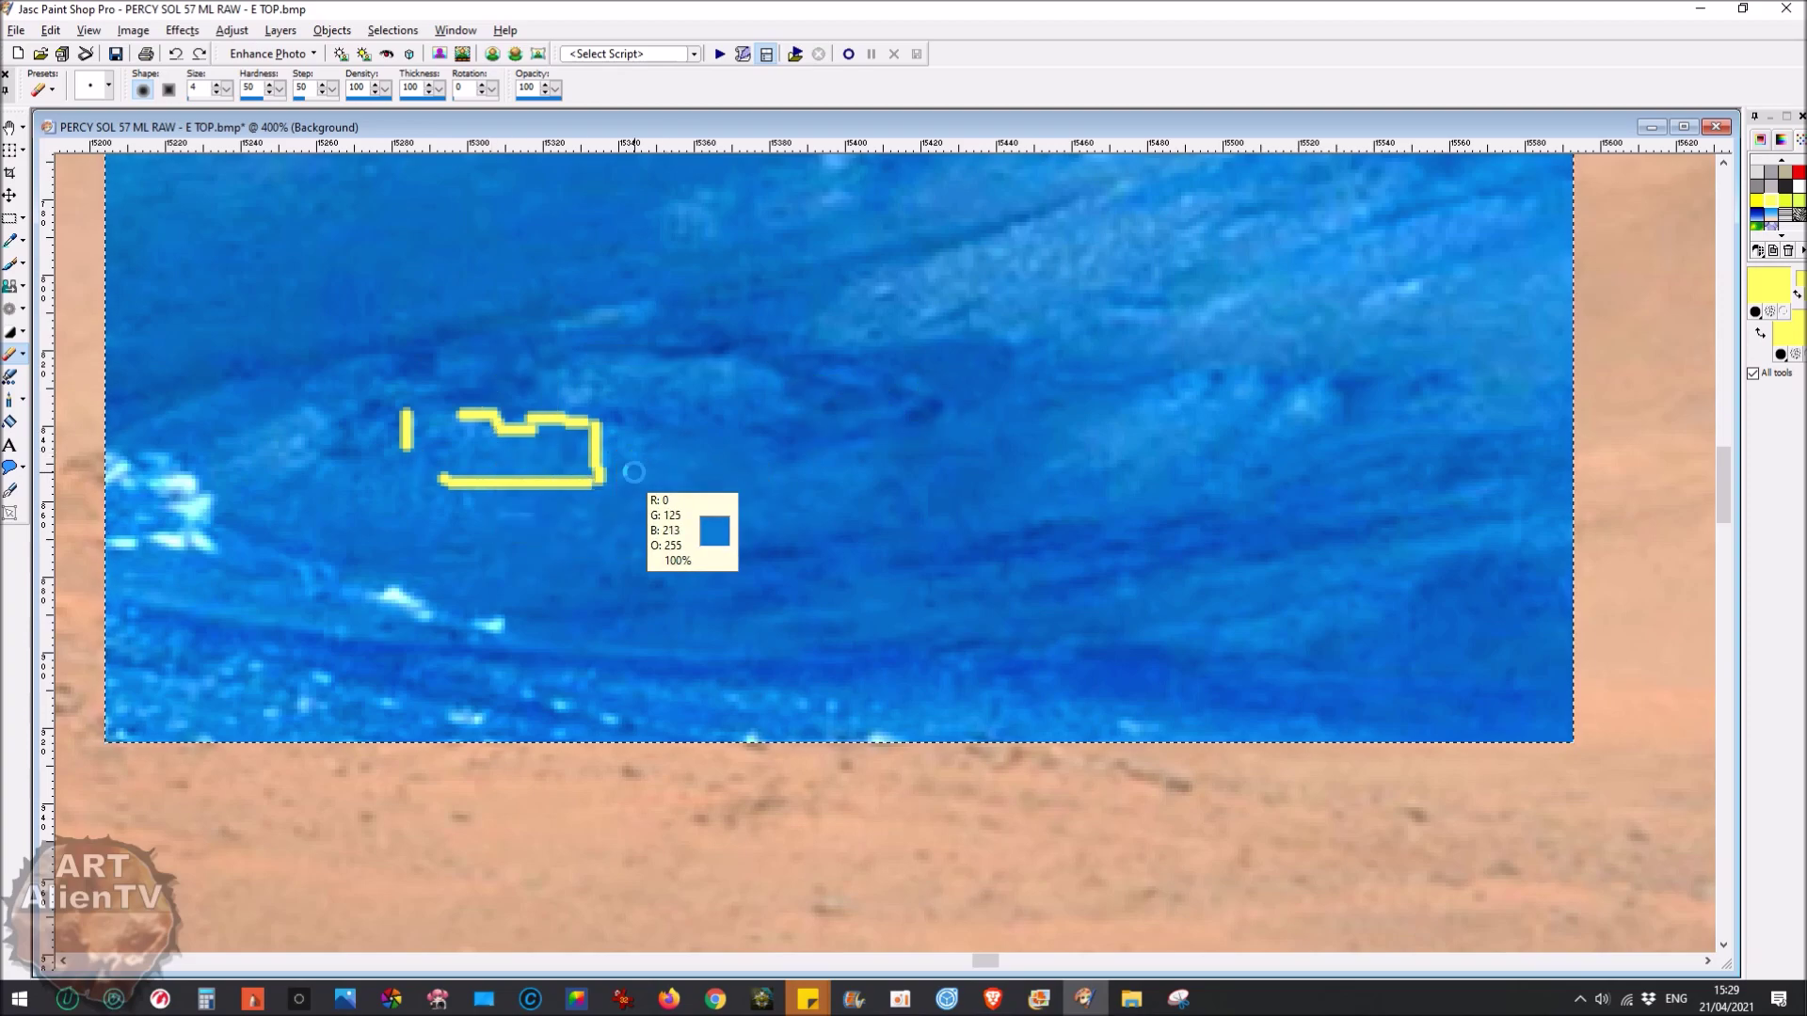
Undo the remaining yellow block outline, along with the negative image and brightness/contrast changes on the hillside
key("ctrl+z")
key("ctrl+z")
key("ctrl+z")
key("ctrl+z")
key("ctrl+z")
key("ctrl+z")
key("ctrl+z")
key("ctrl+z")
key("ctrl+z")
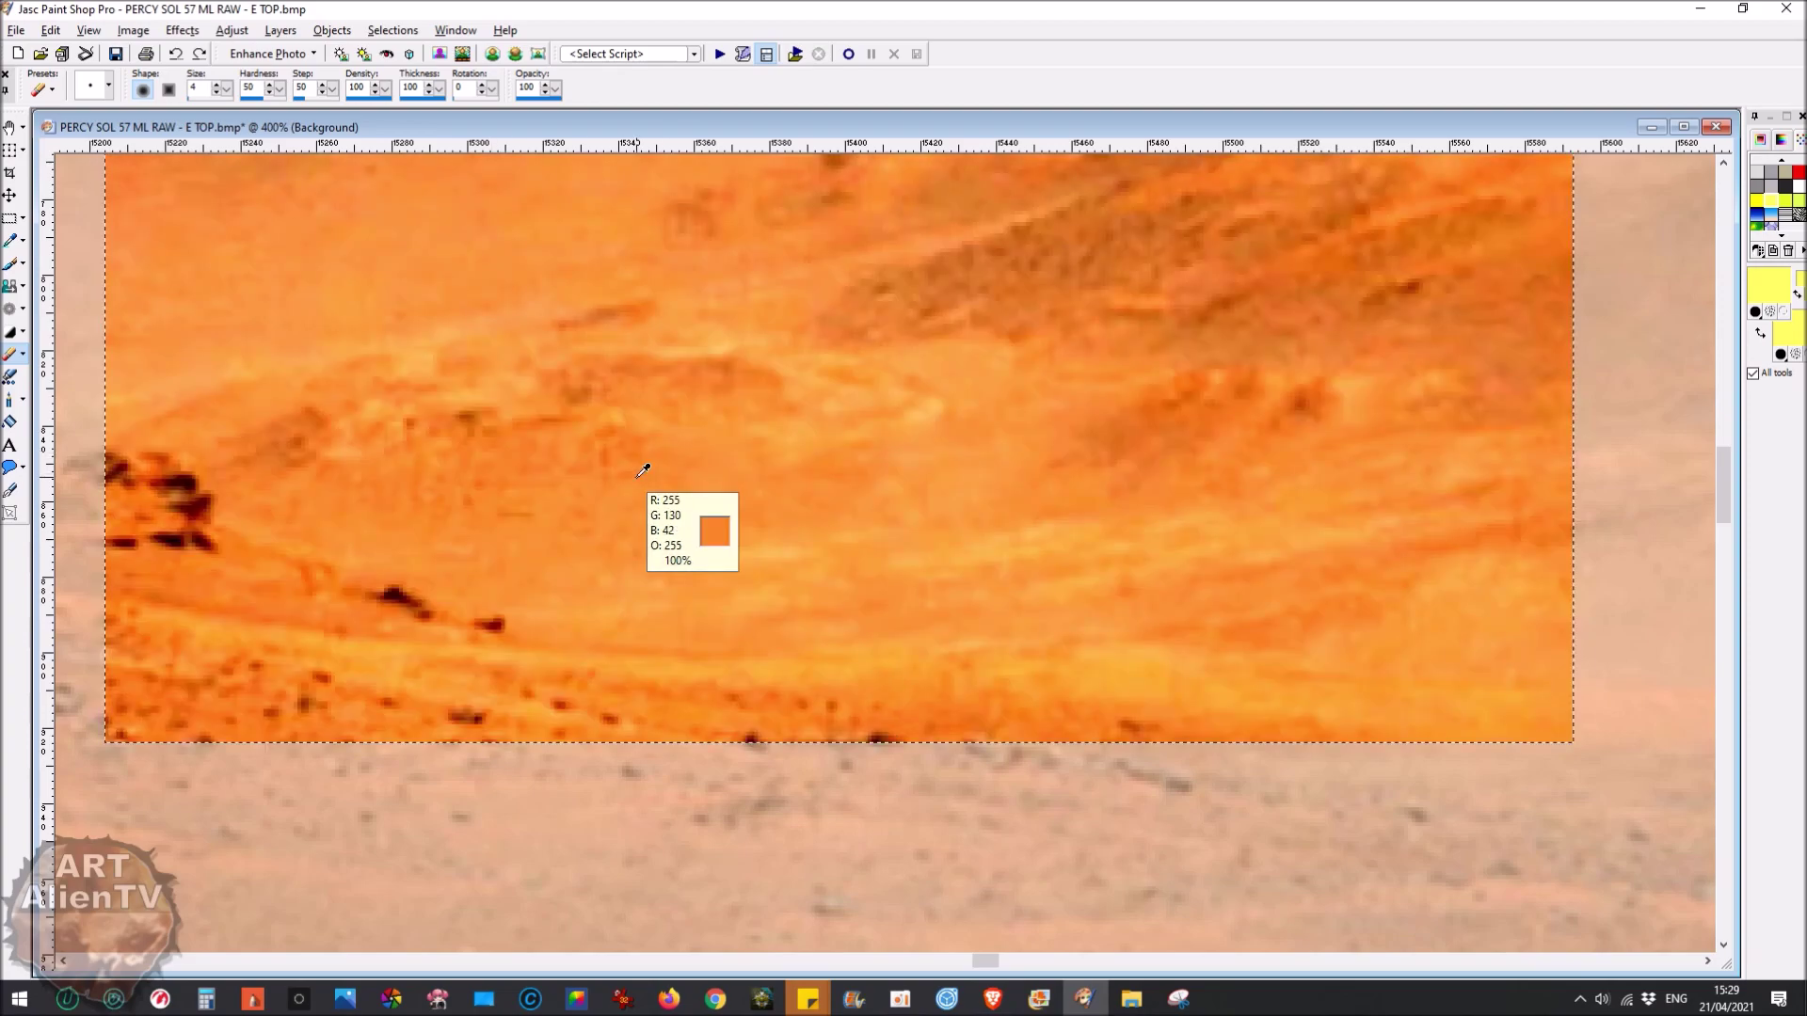
key("ctrl+z")
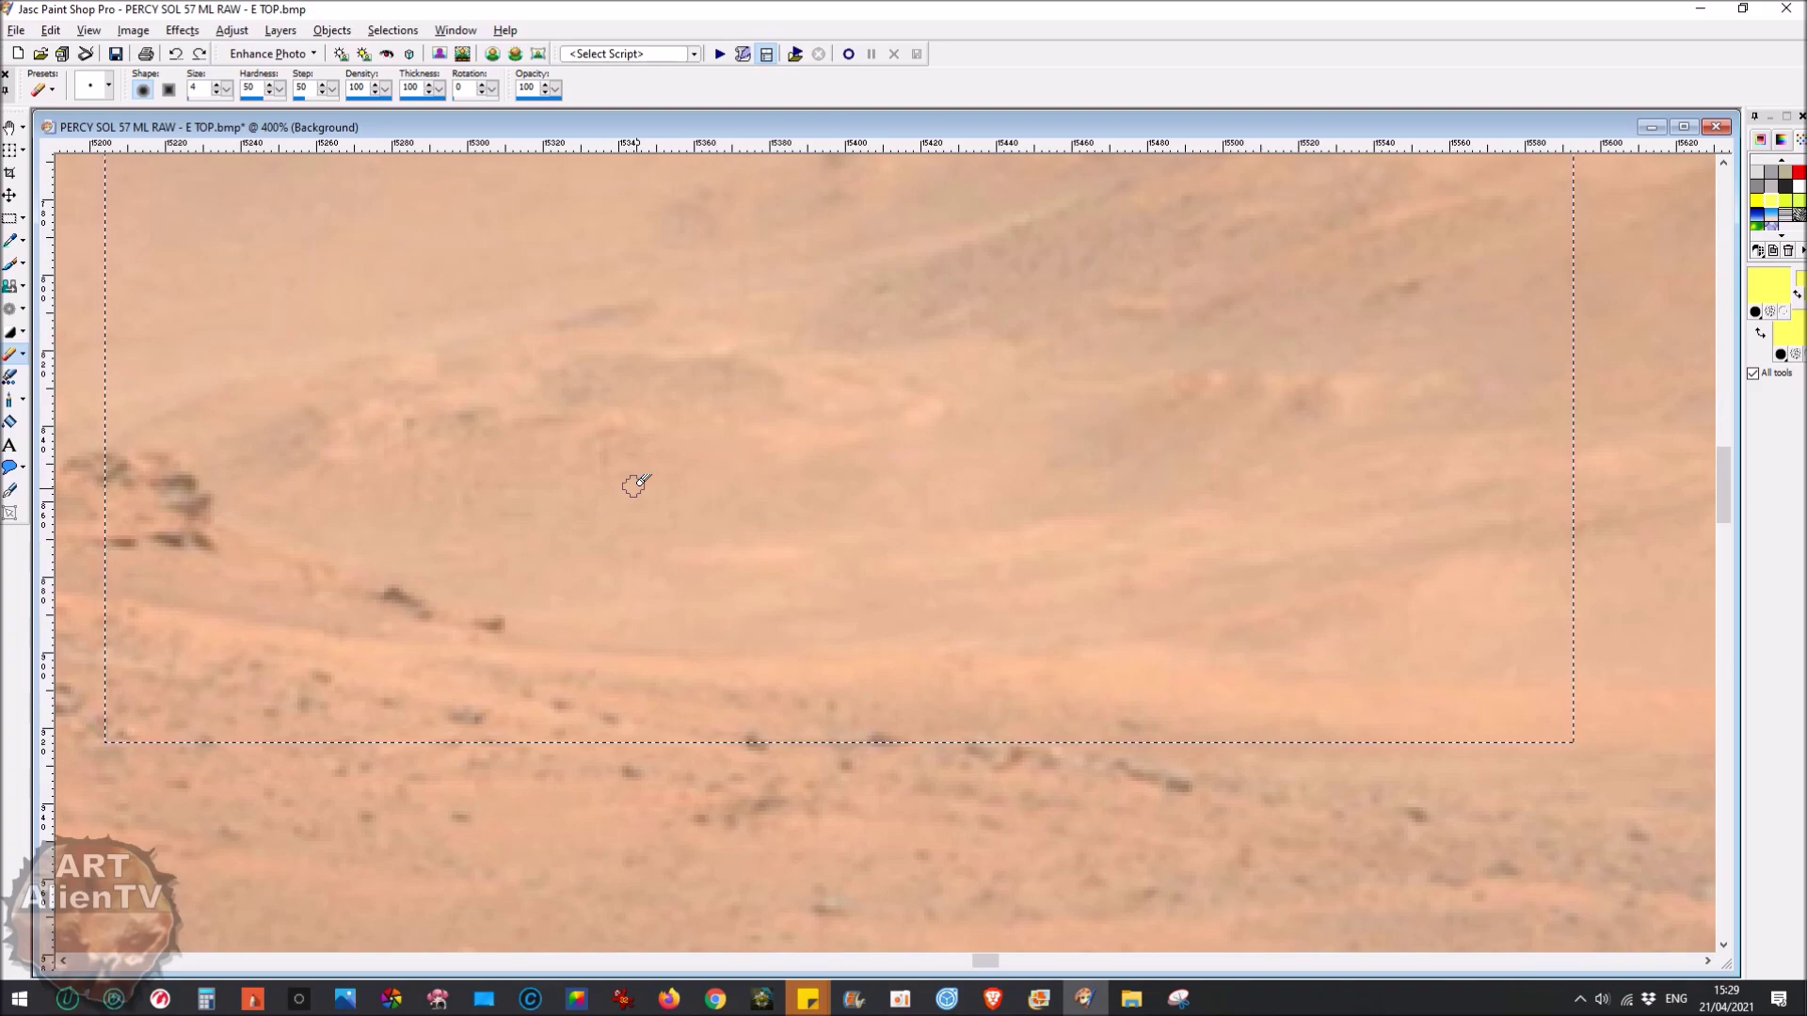
Clear the rectangular selection around the low mound
scroll(633, 484, "down", 2)
key("ctrl+z")
key("ctrl+z")
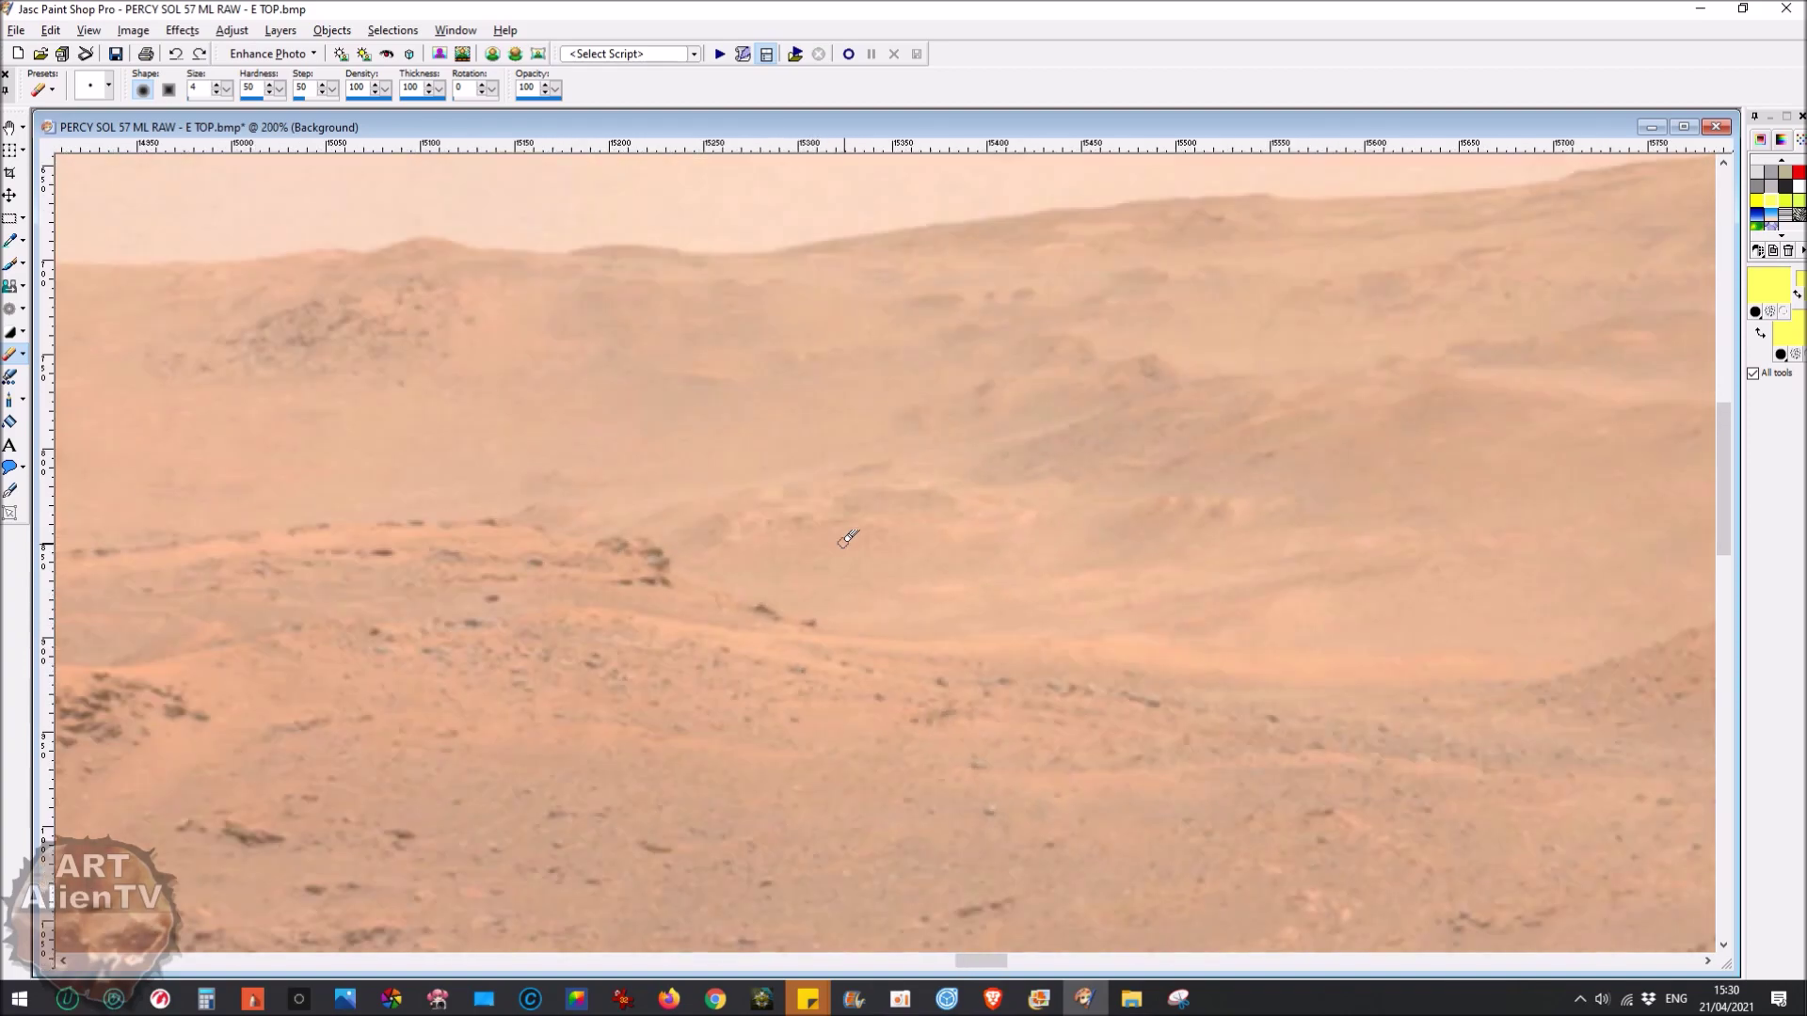
scroll(847, 538, "down", 1)
key("ctrl+alt+z")
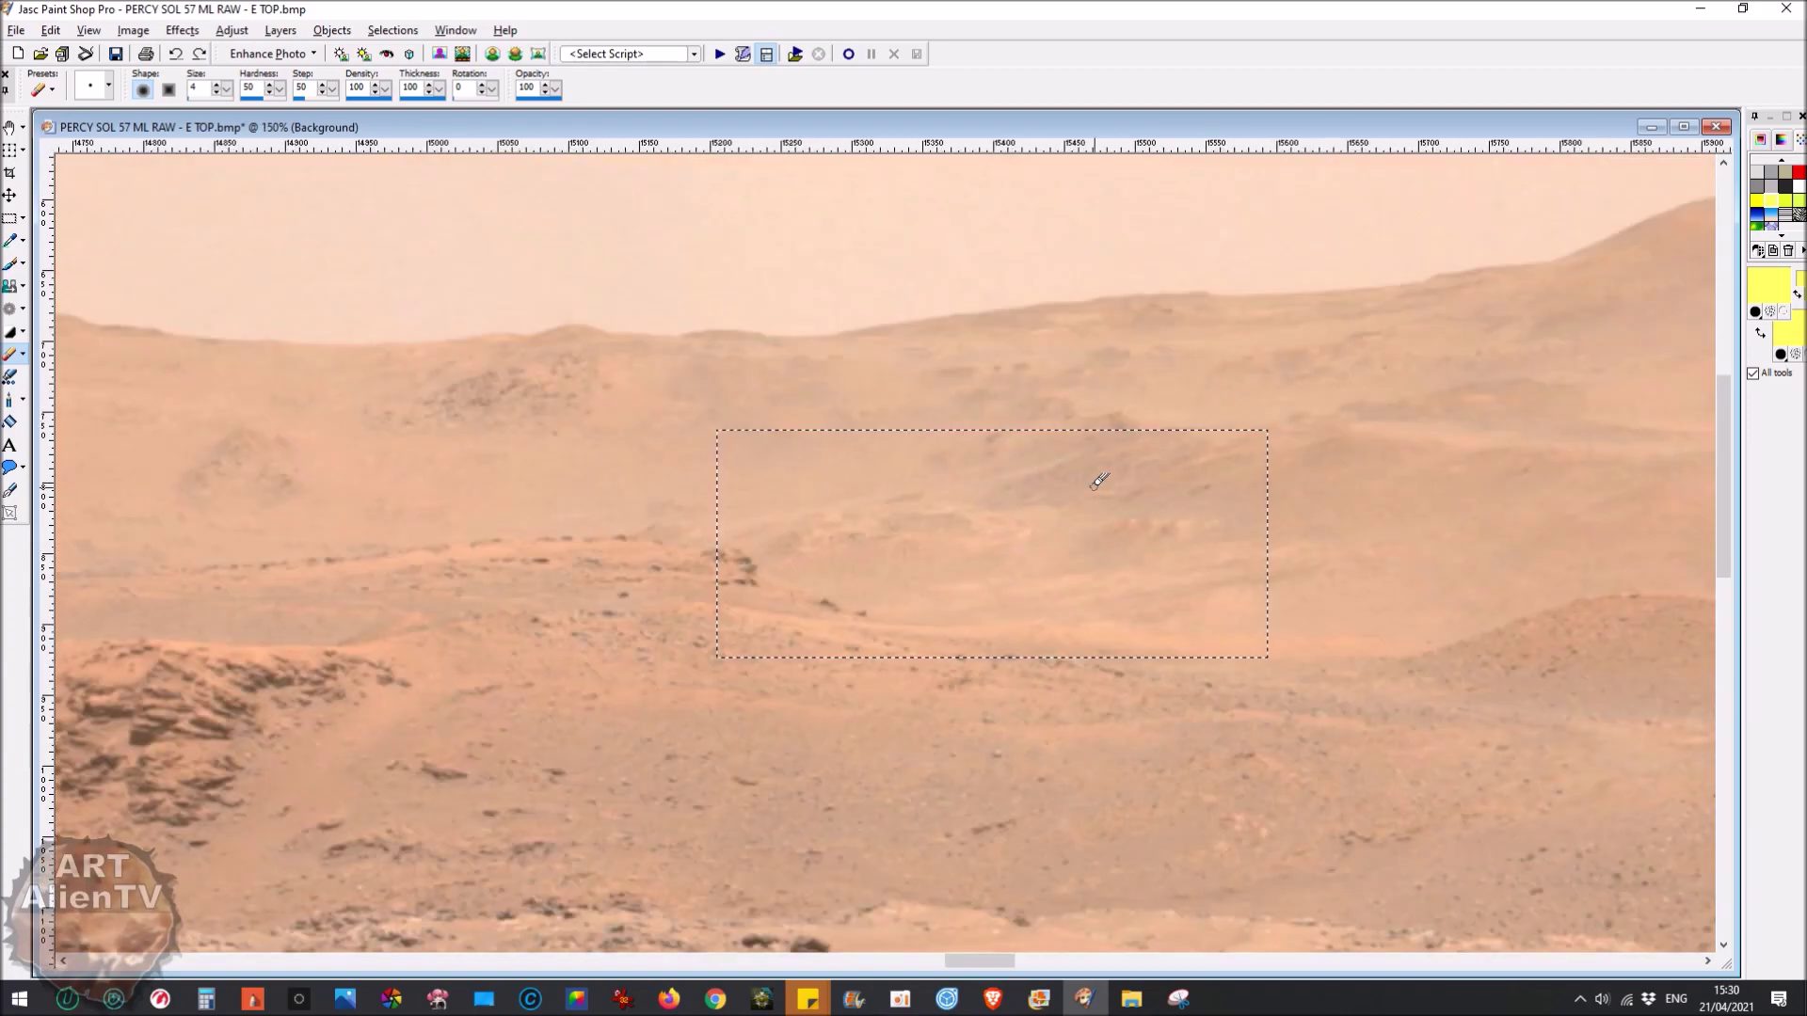
key("ctrl+d")
Select a wide rectangular area of the distant hillside just below the skyline at 300% zoom
scroll(1048, 486, "up", 1)
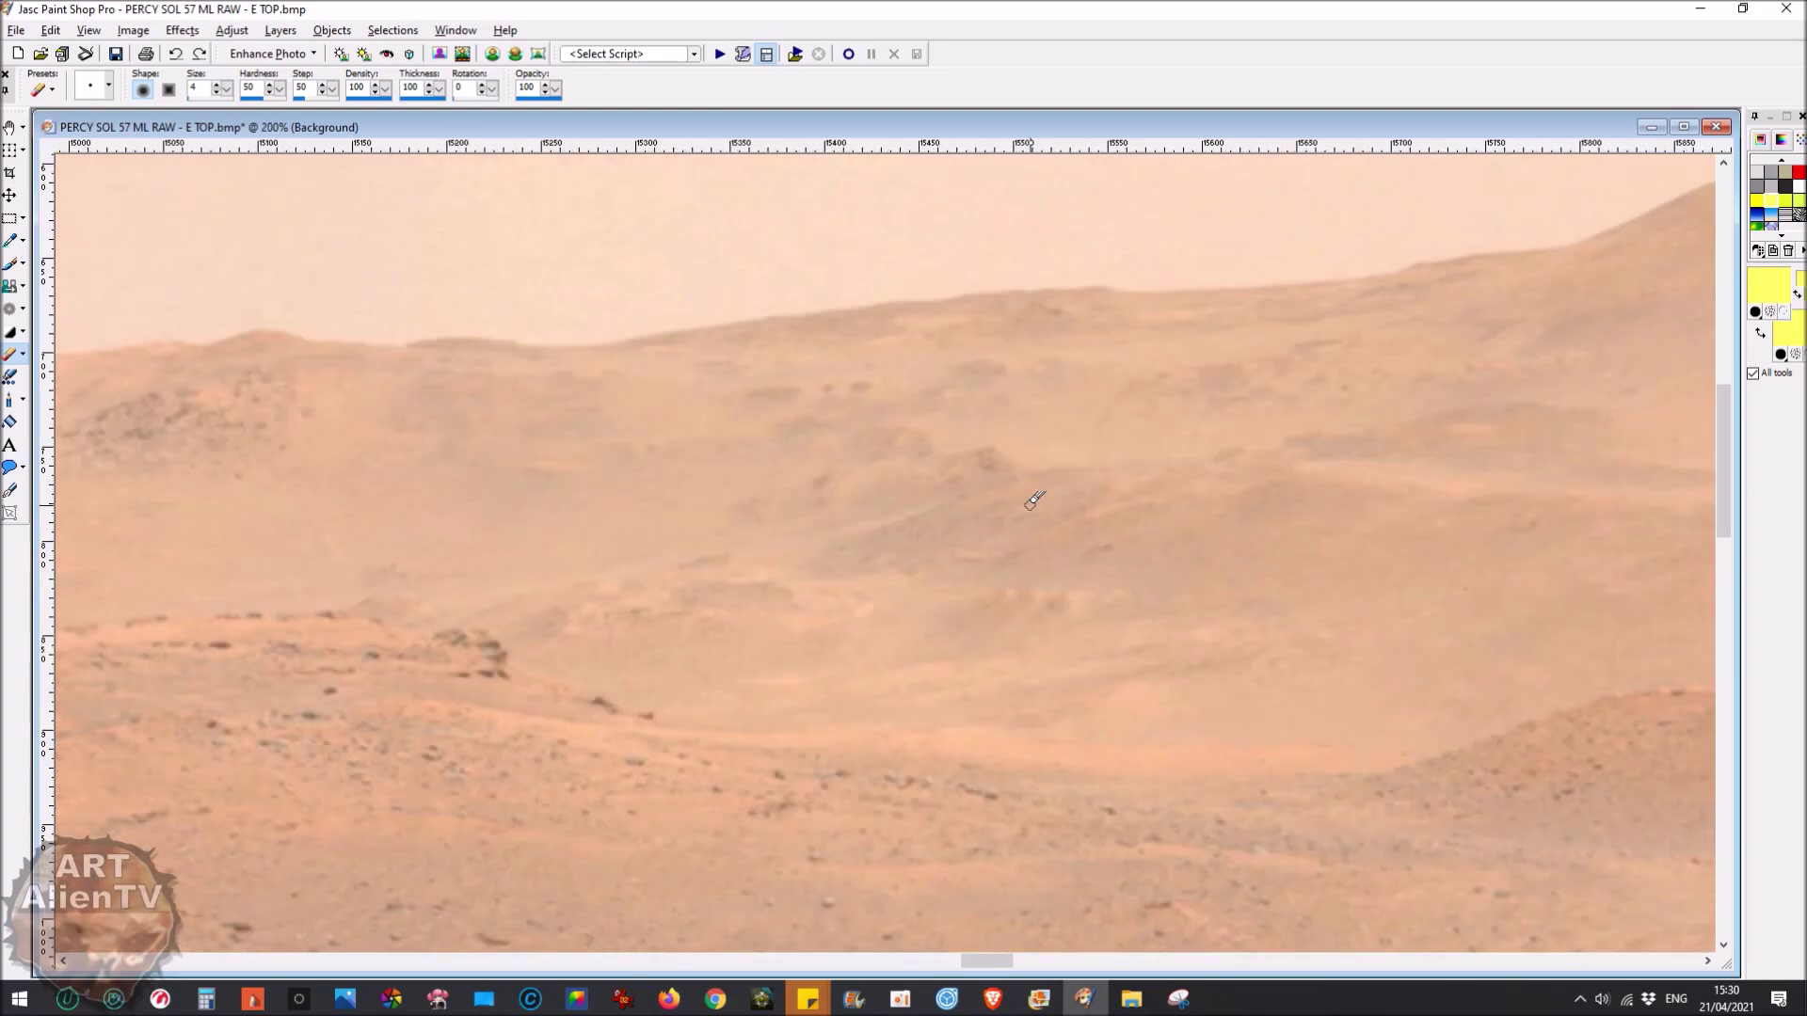
scroll(1032, 501, "up", 3)
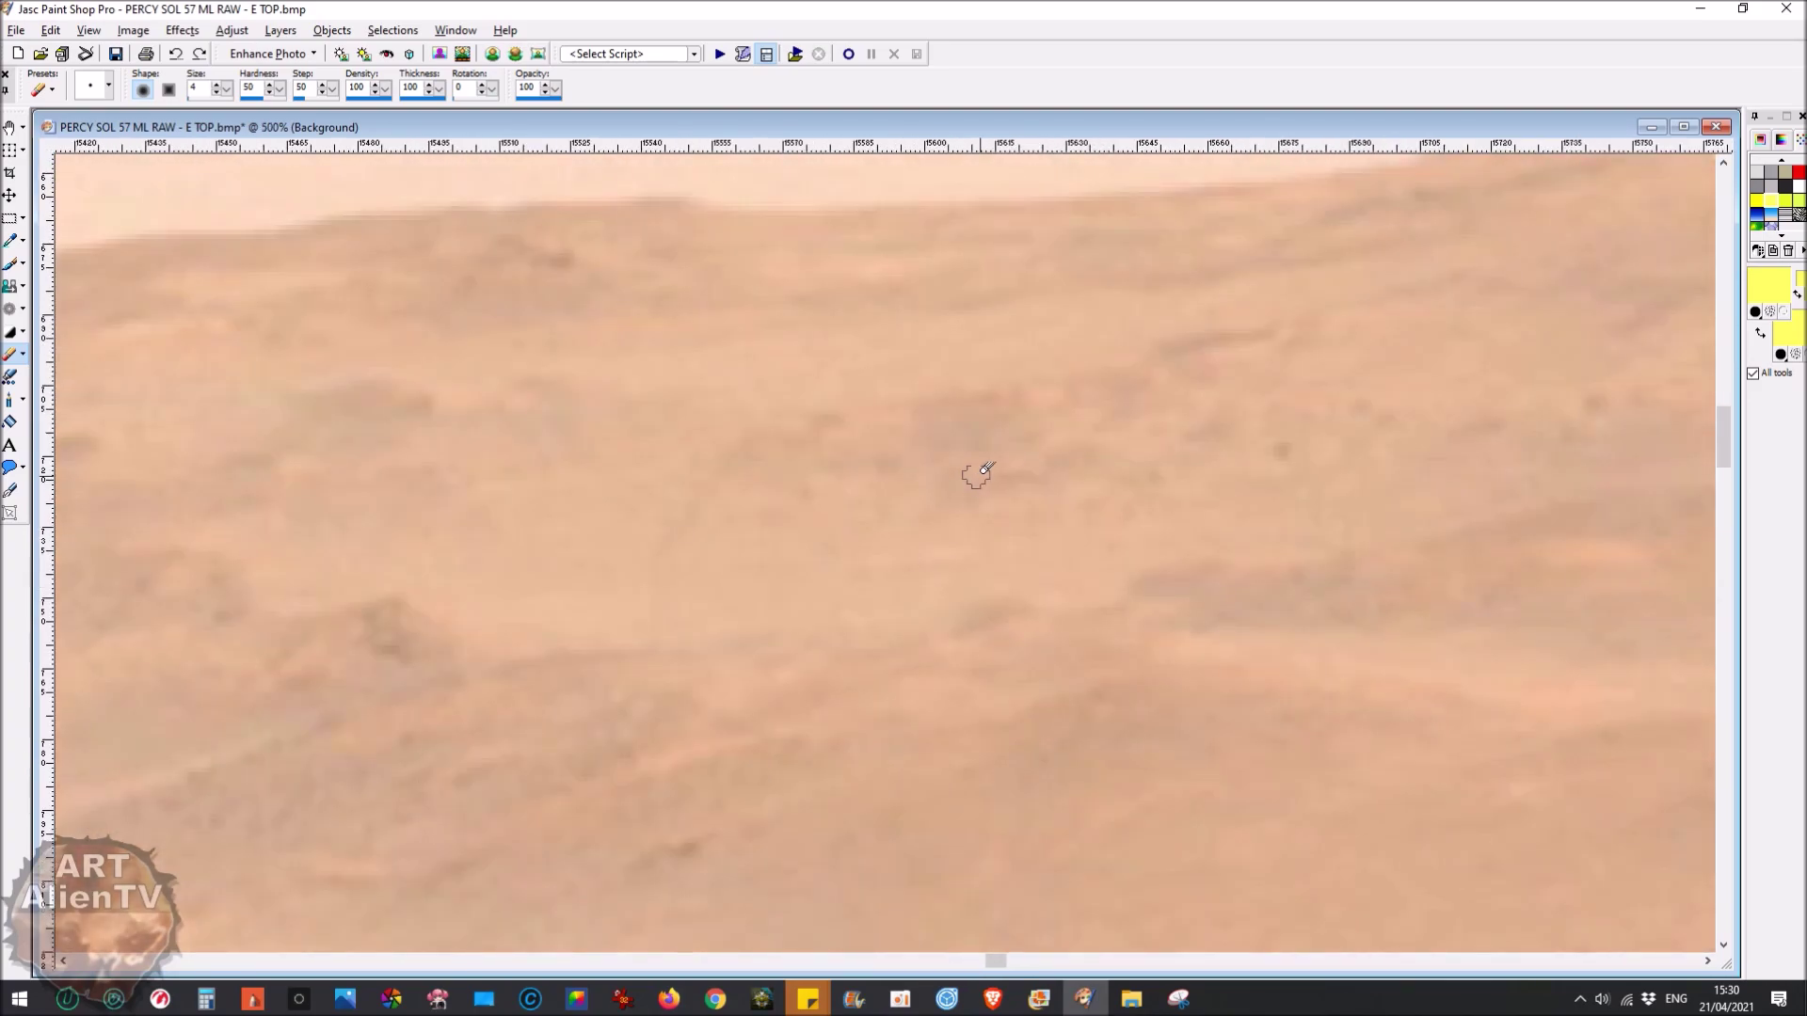
scroll(828, 499, "down", 2)
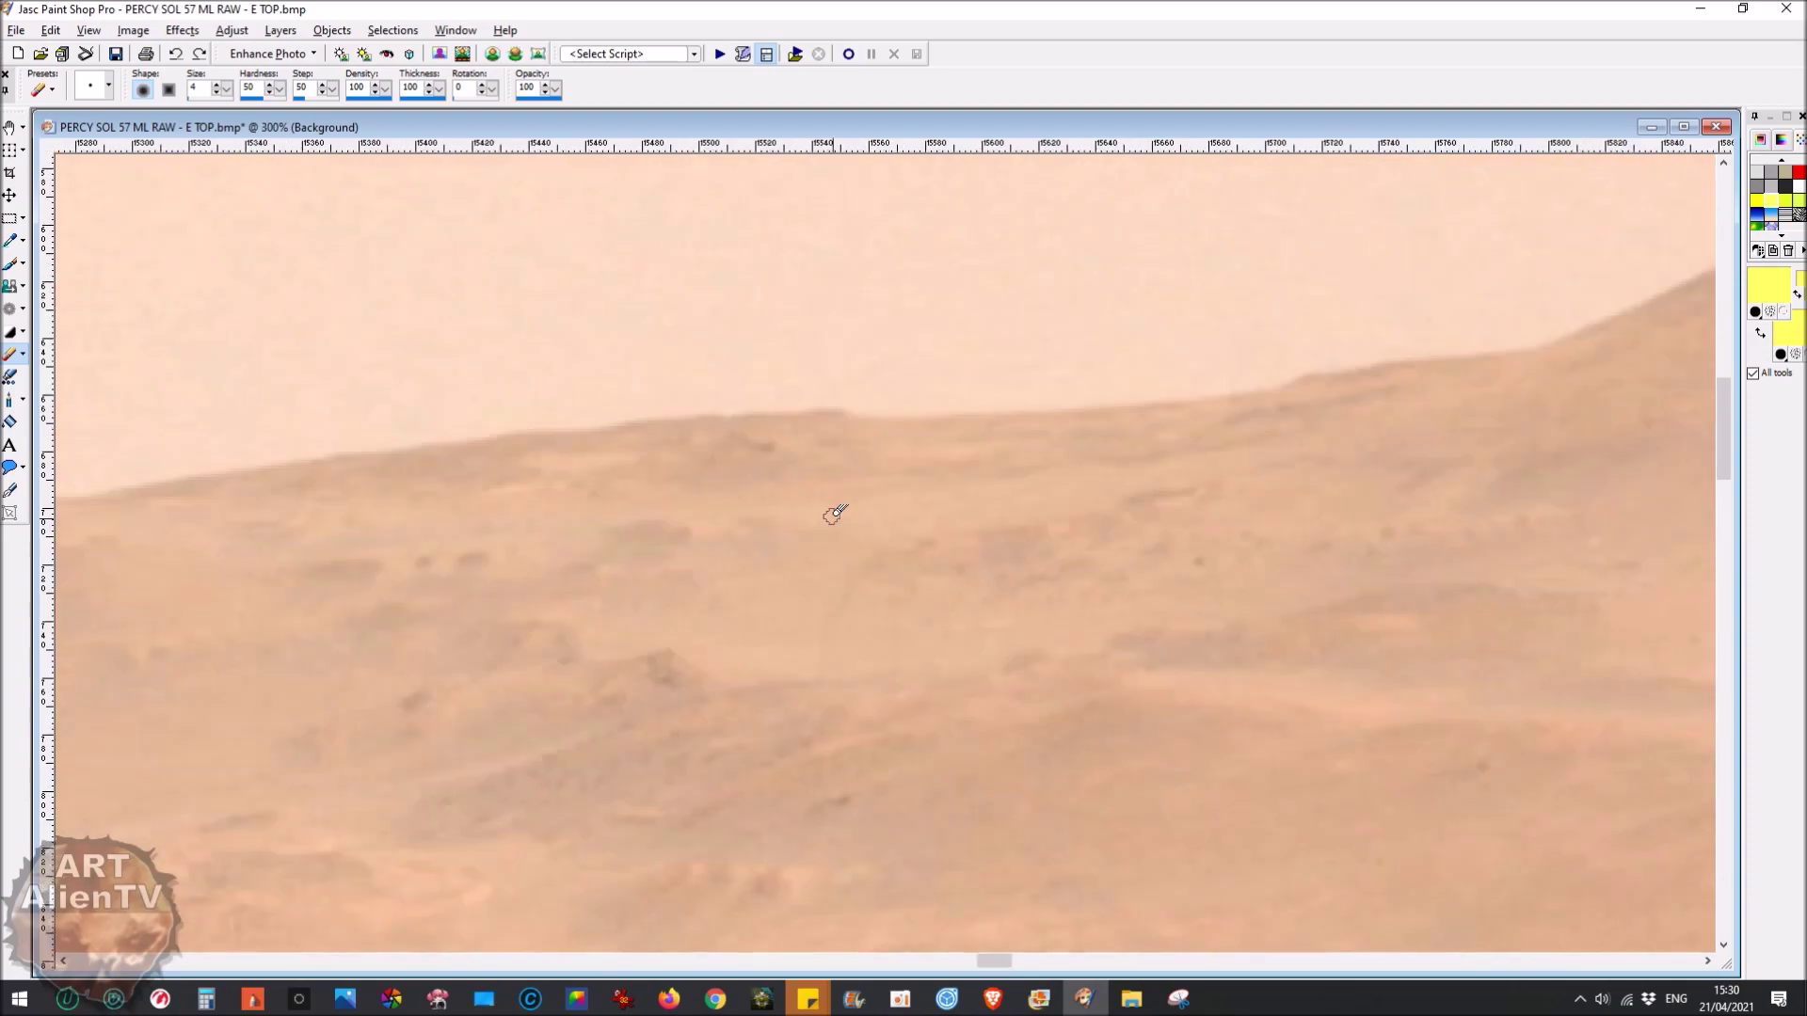
left_click(10, 219)
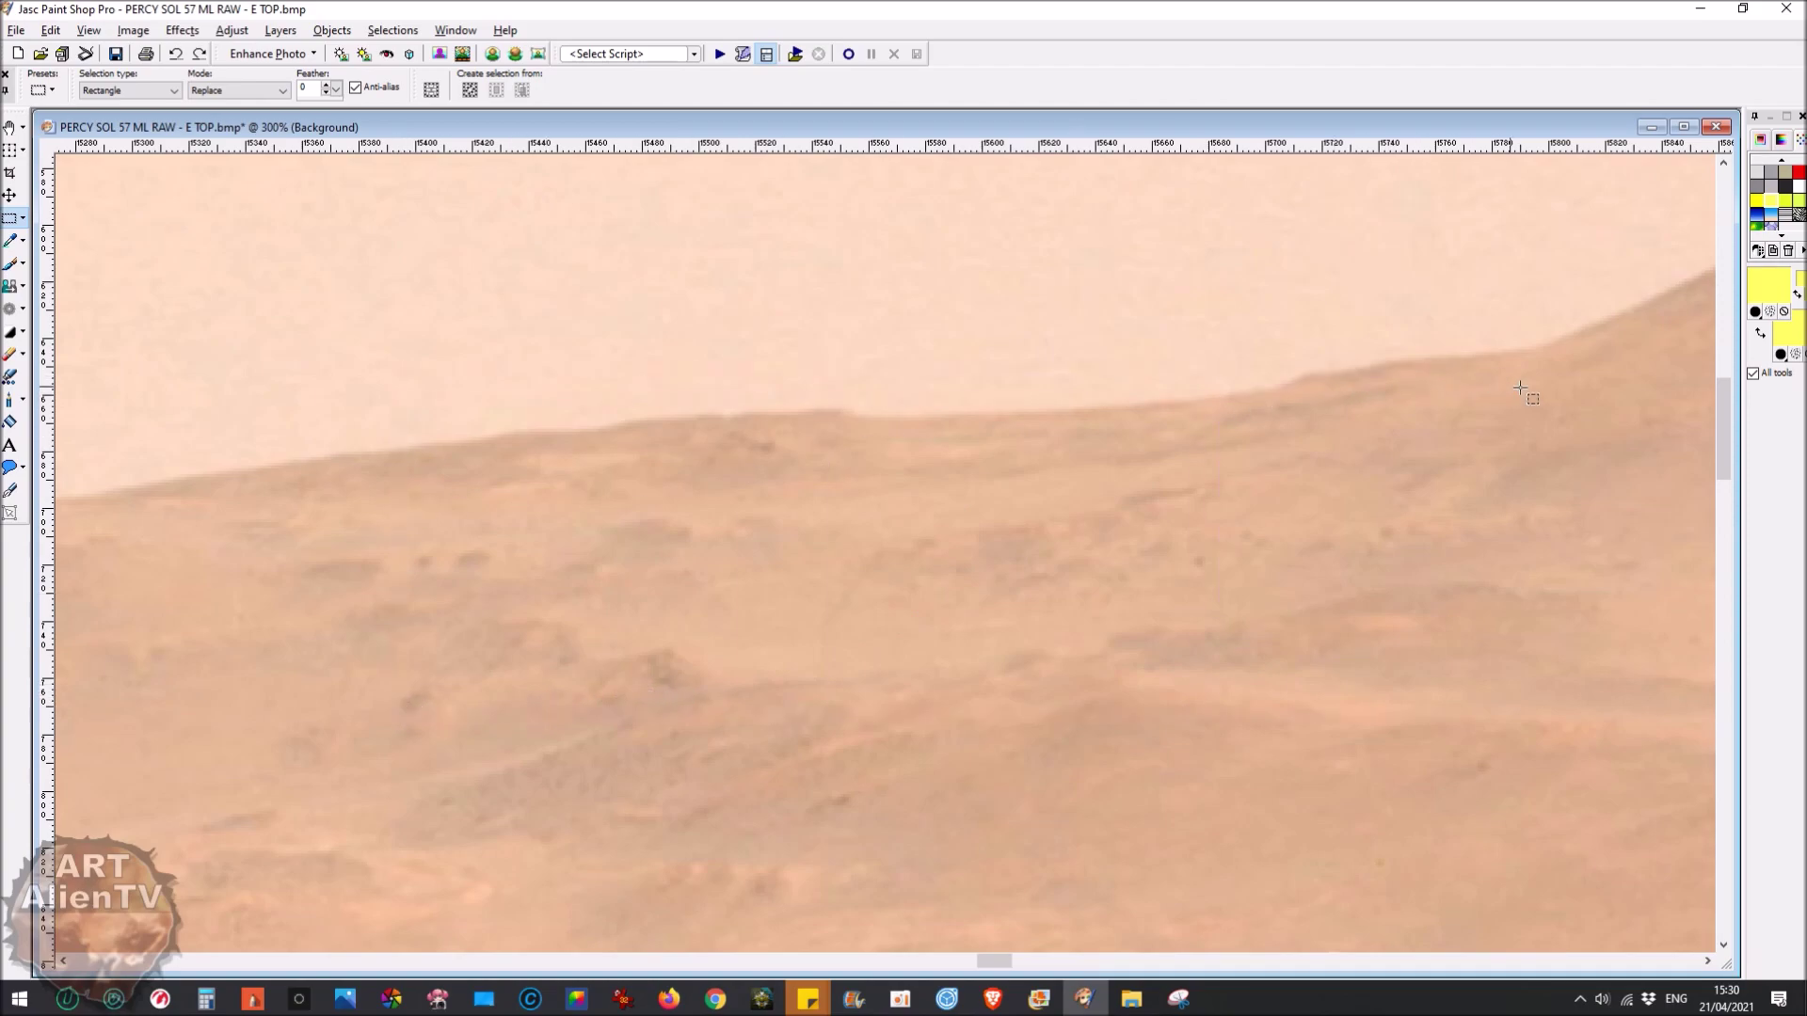
left_click_drag(1548, 389, 398, 714)
Apply brightness -25 and contrast 25 to the selected skyline hillside area twice
key("shift+b")
left_click(1132, 689)
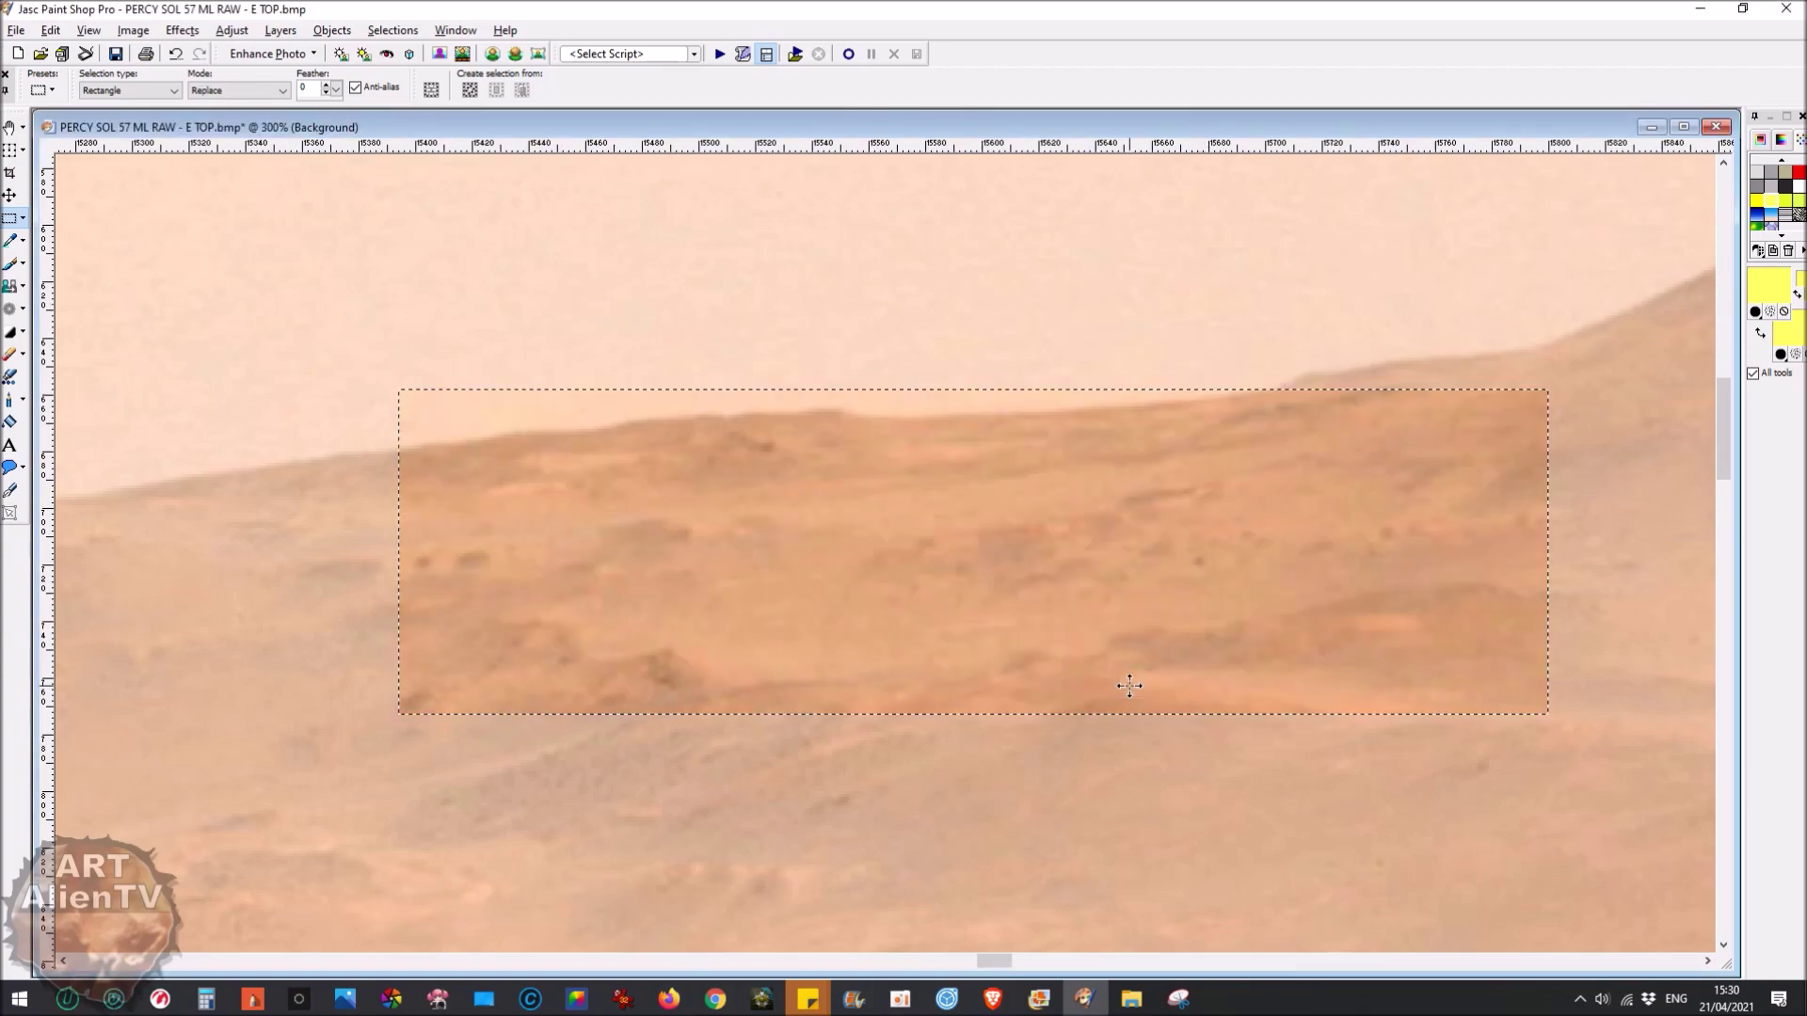
key("shift+b")
left_click(1133, 687)
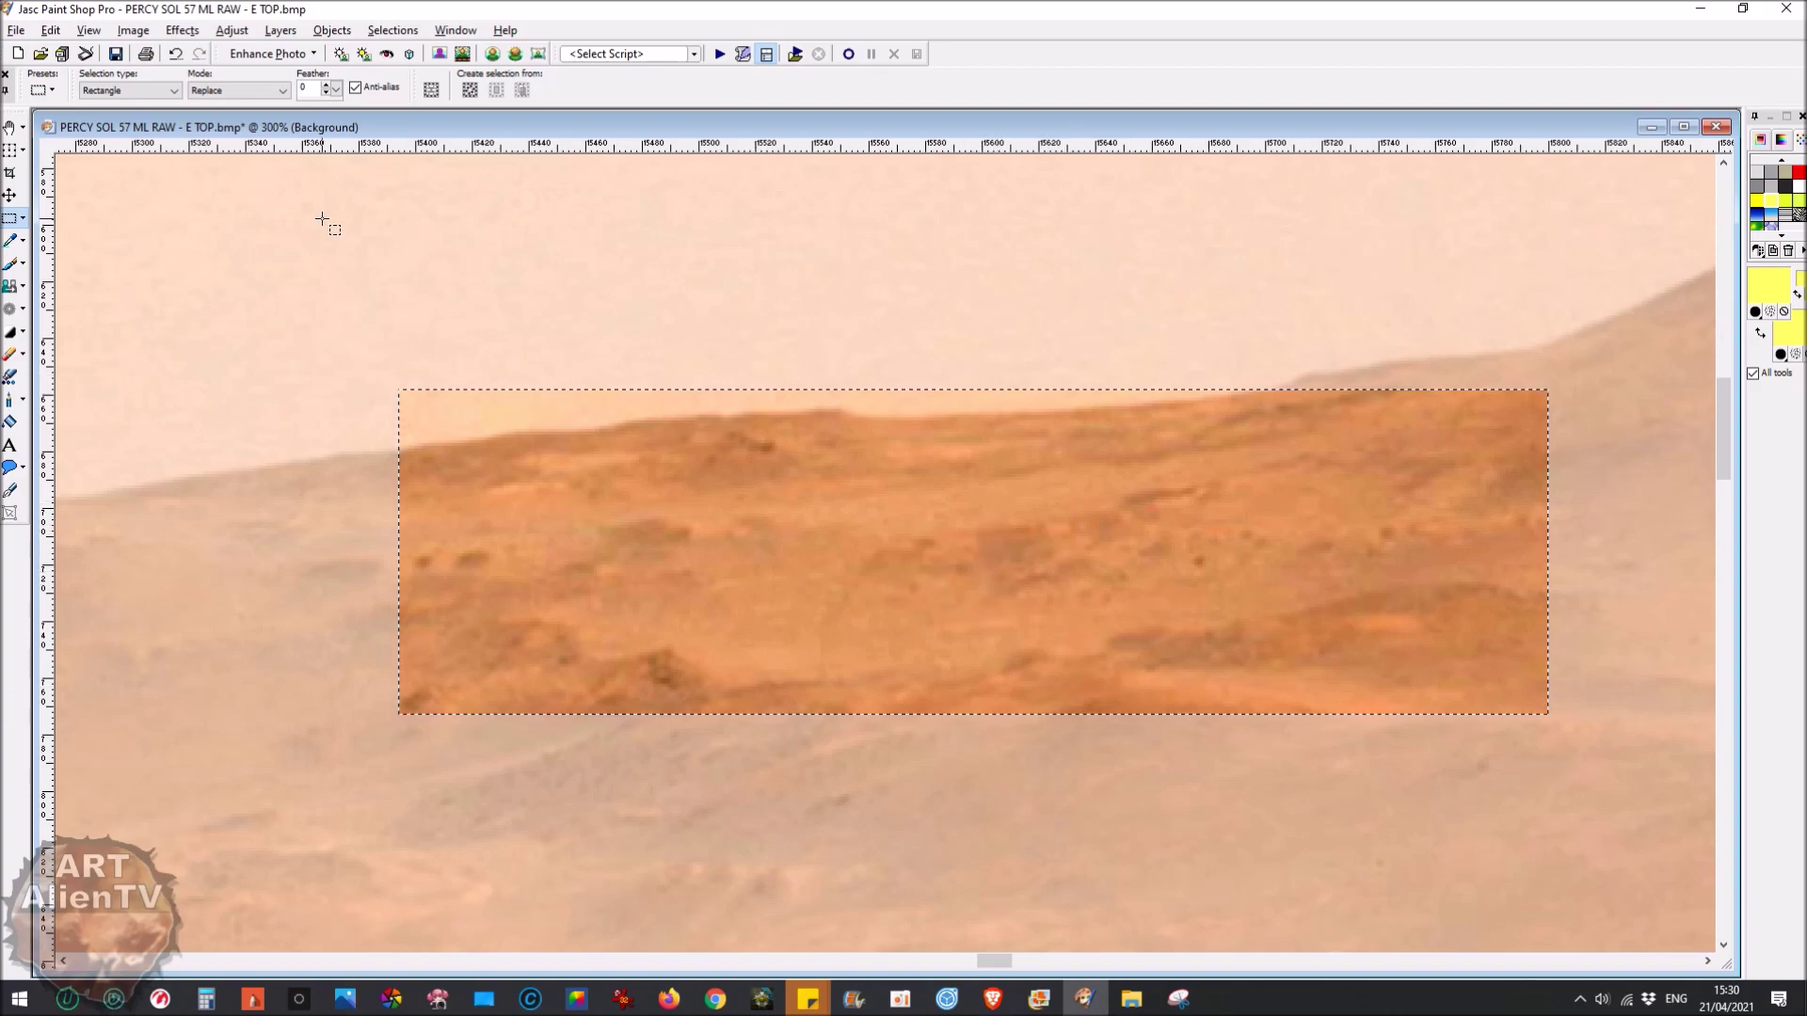
Turn the selected skyline hillside area into a negative image
left_click(250, 57)
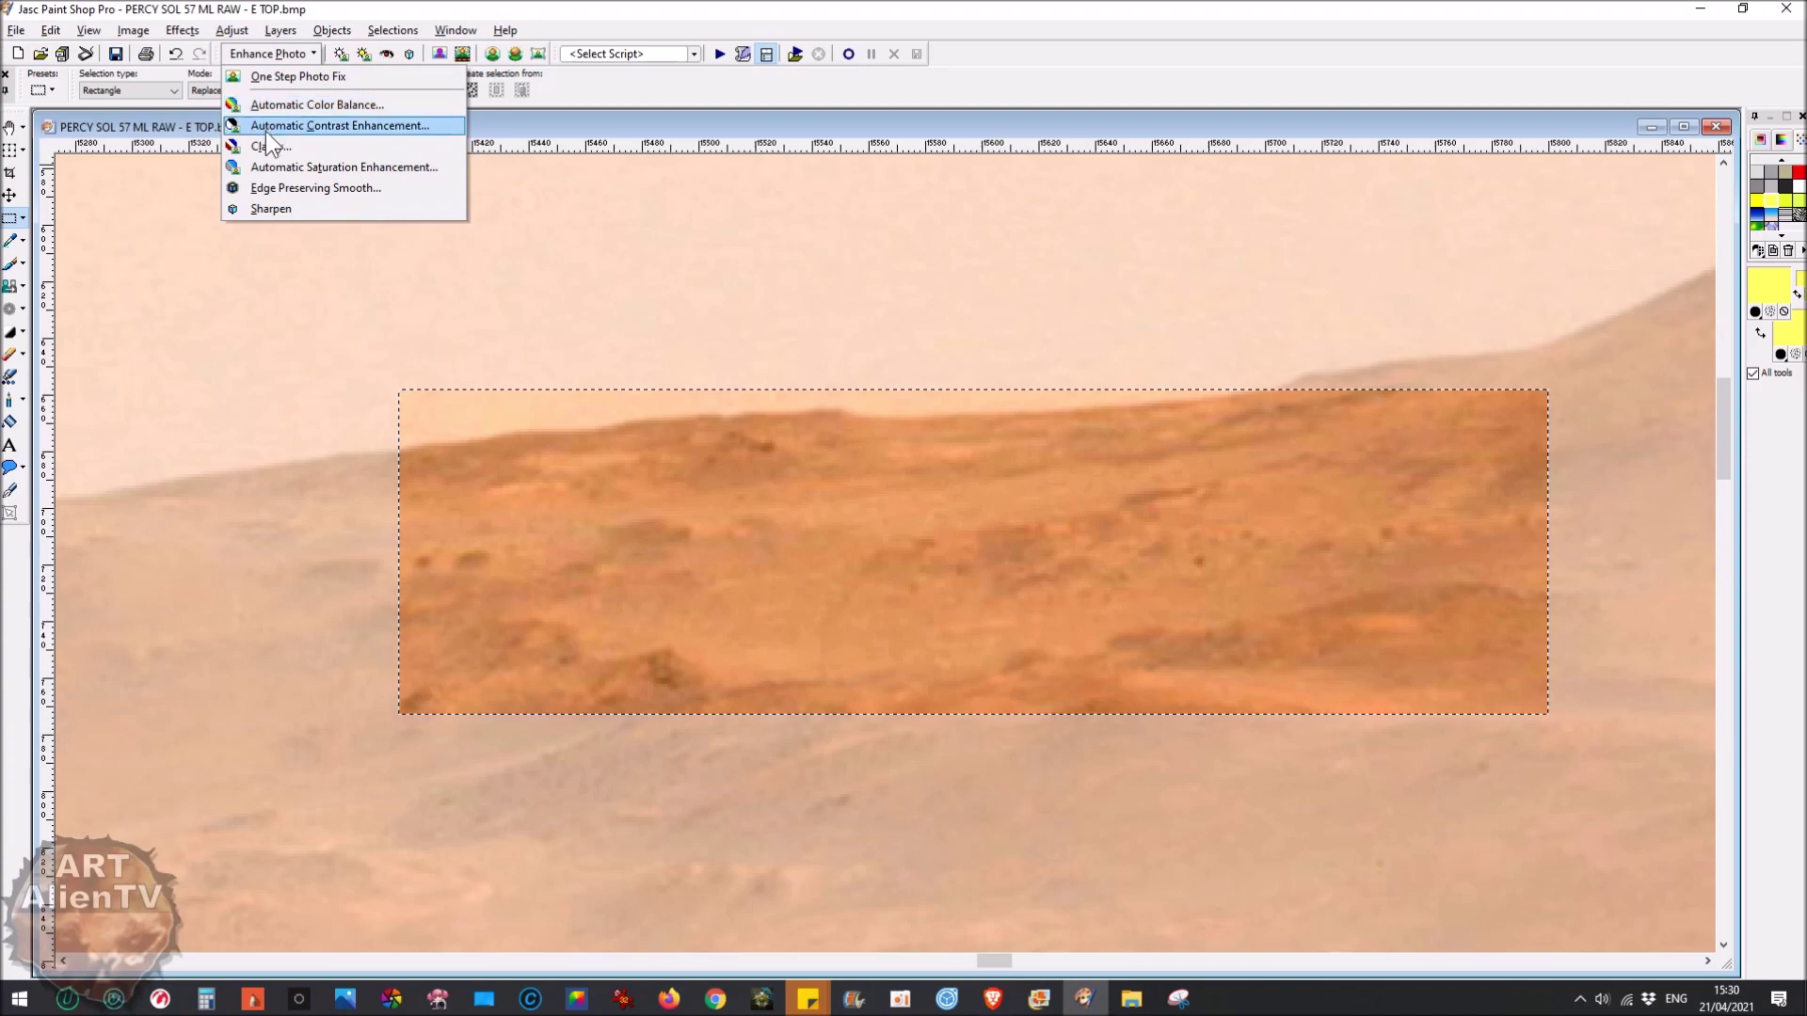
left_click(232, 31)
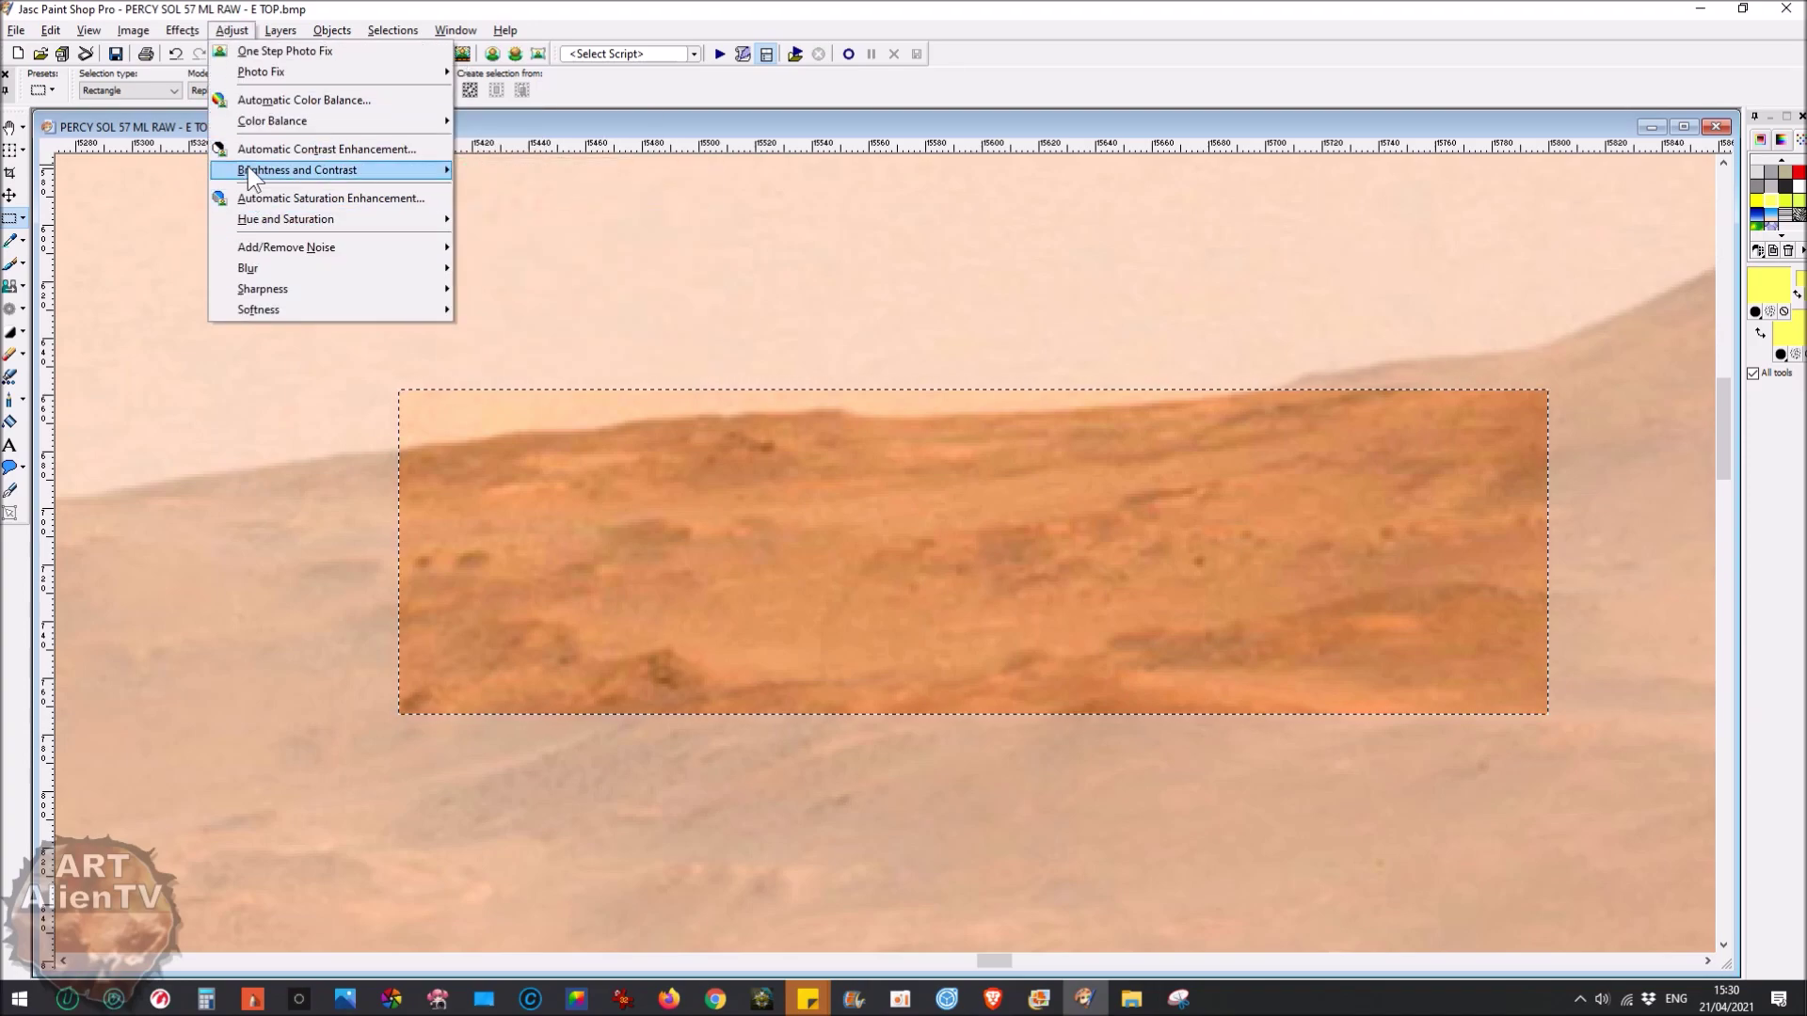
mouse_move(261, 123)
left_click(505, 246)
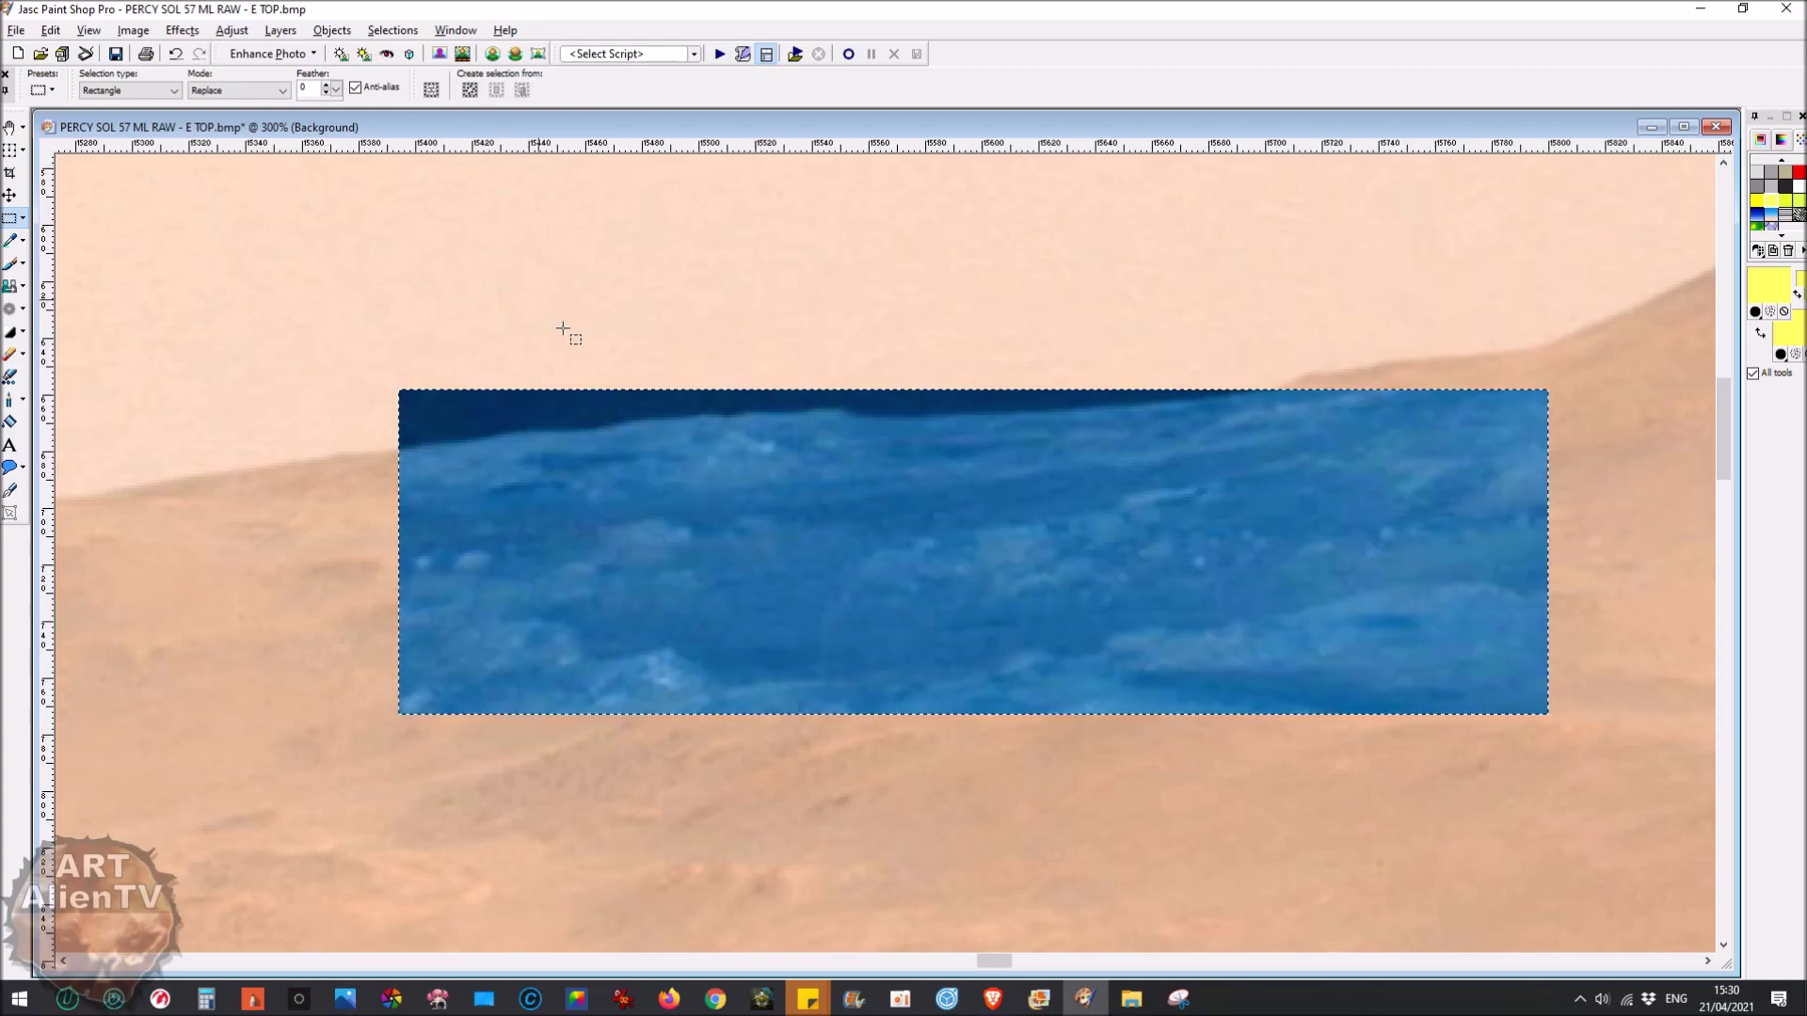
Apply brightness -25 and contrast 25 once to the negative hillside area, viewed at 400% zoom
scroll(979, 644, "up", 1)
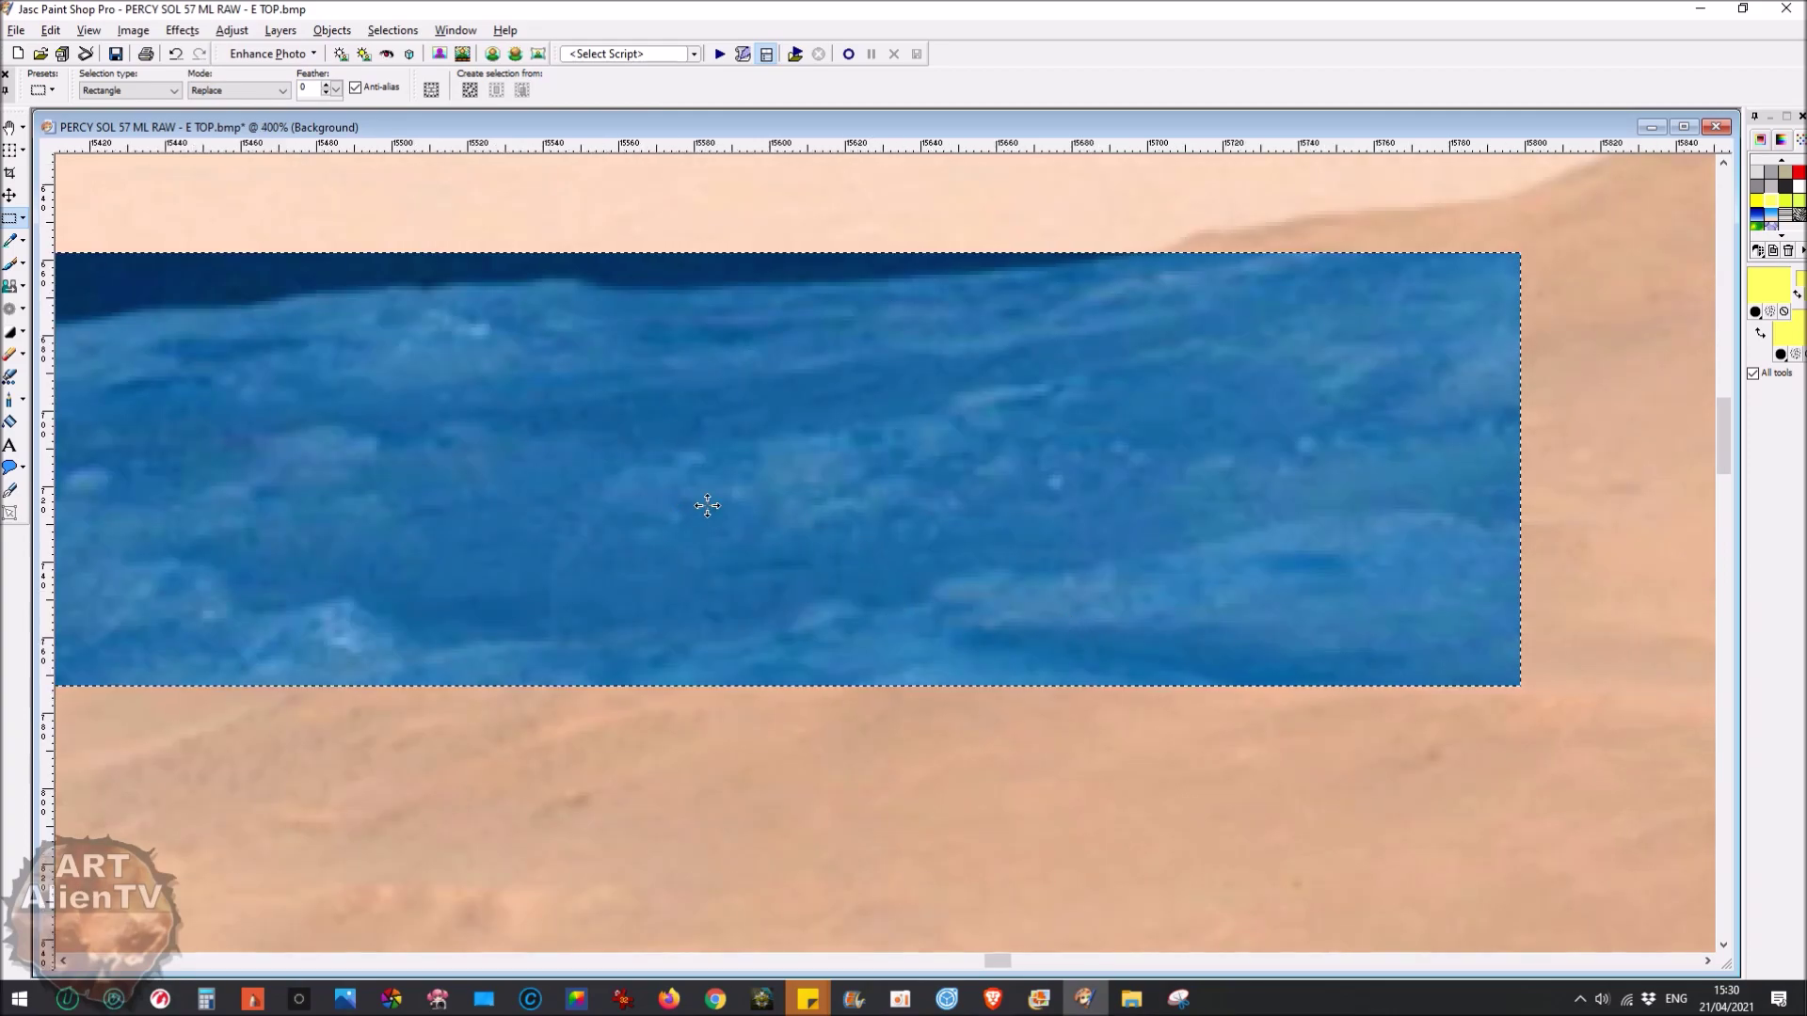
scroll(706, 505, "down", 1)
scroll(932, 594, "up", 1)
key("shift+b")
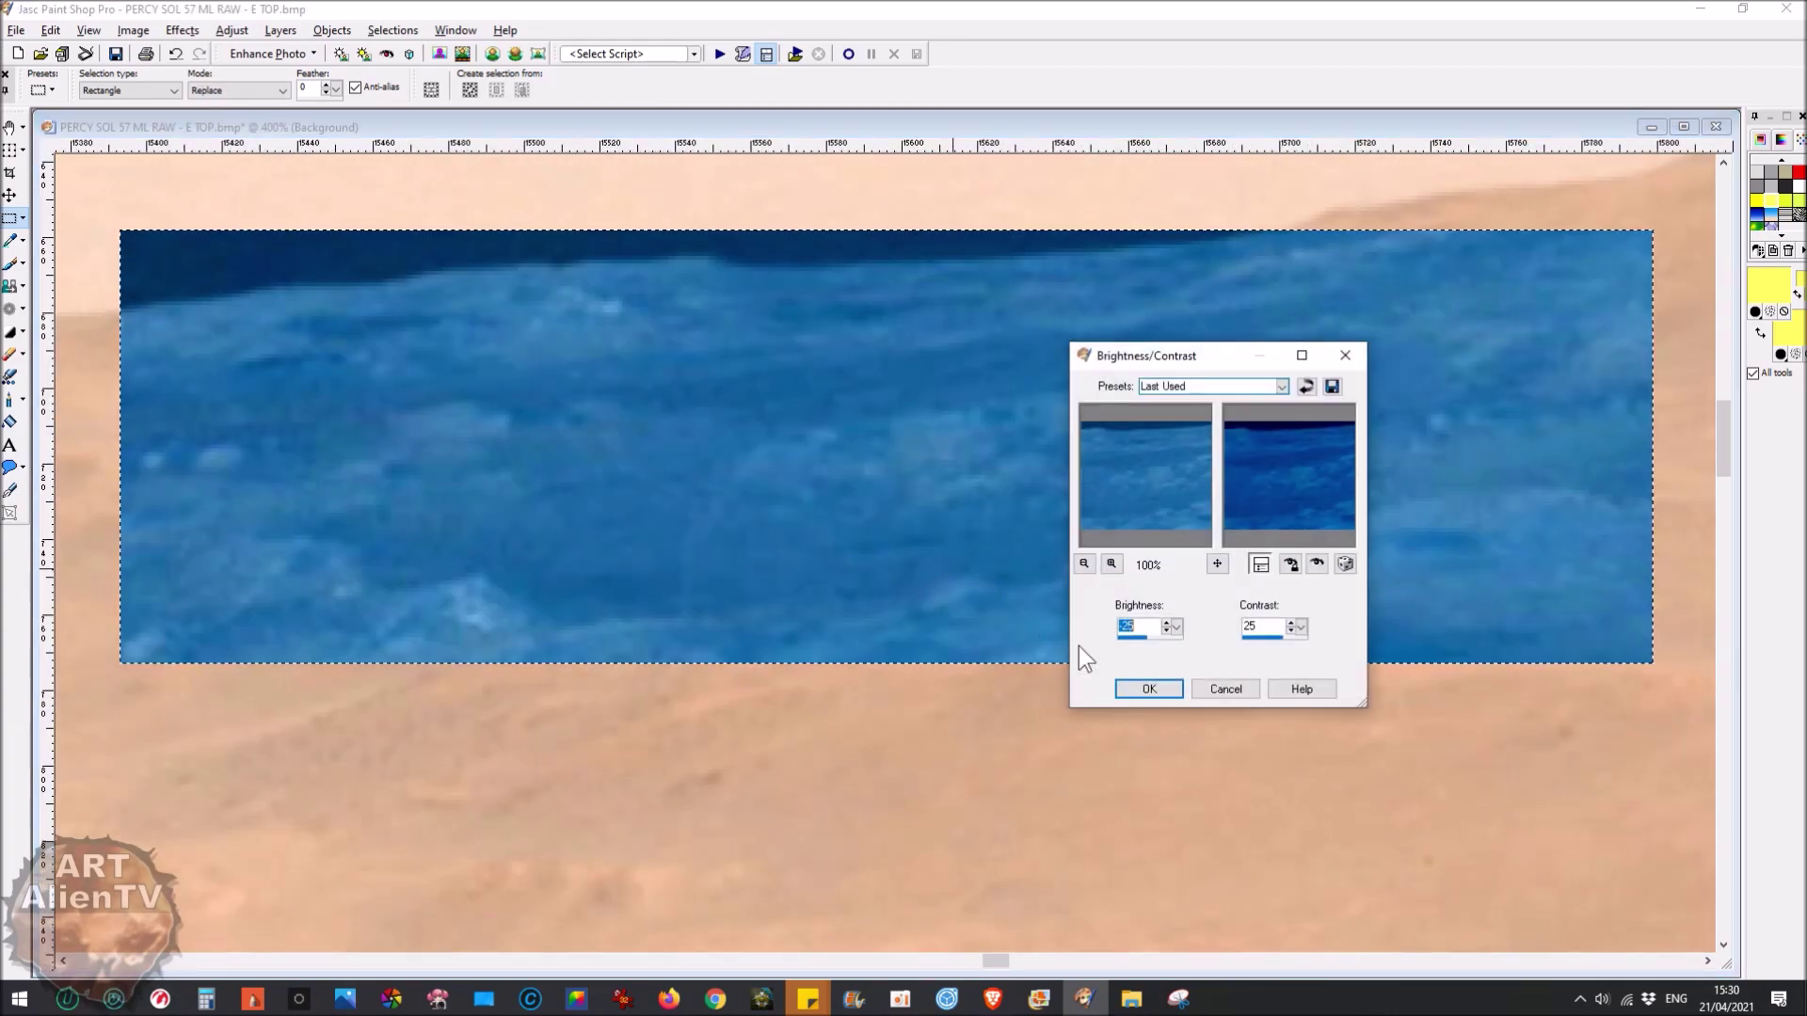
left_click(1149, 689)
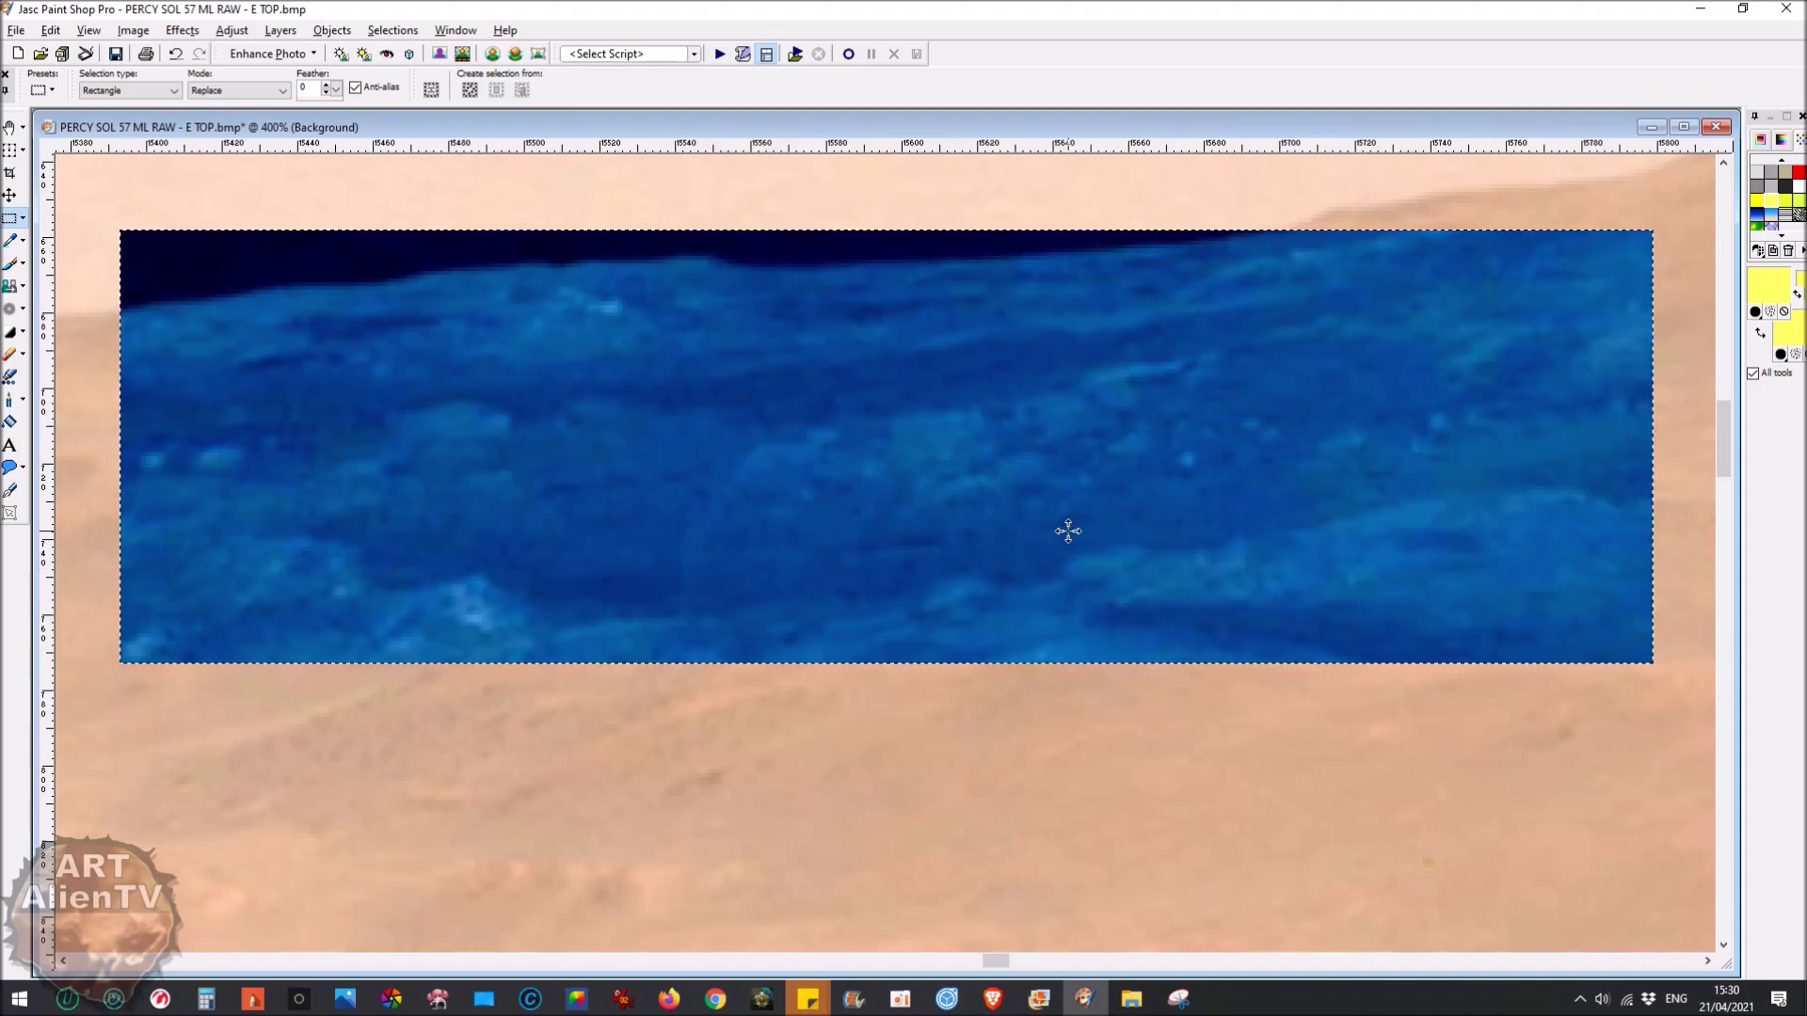
Try a second brightness -25 and contrast 25 adjustment on the negative hillside area
key("shift+b")
left_click(1149, 689)
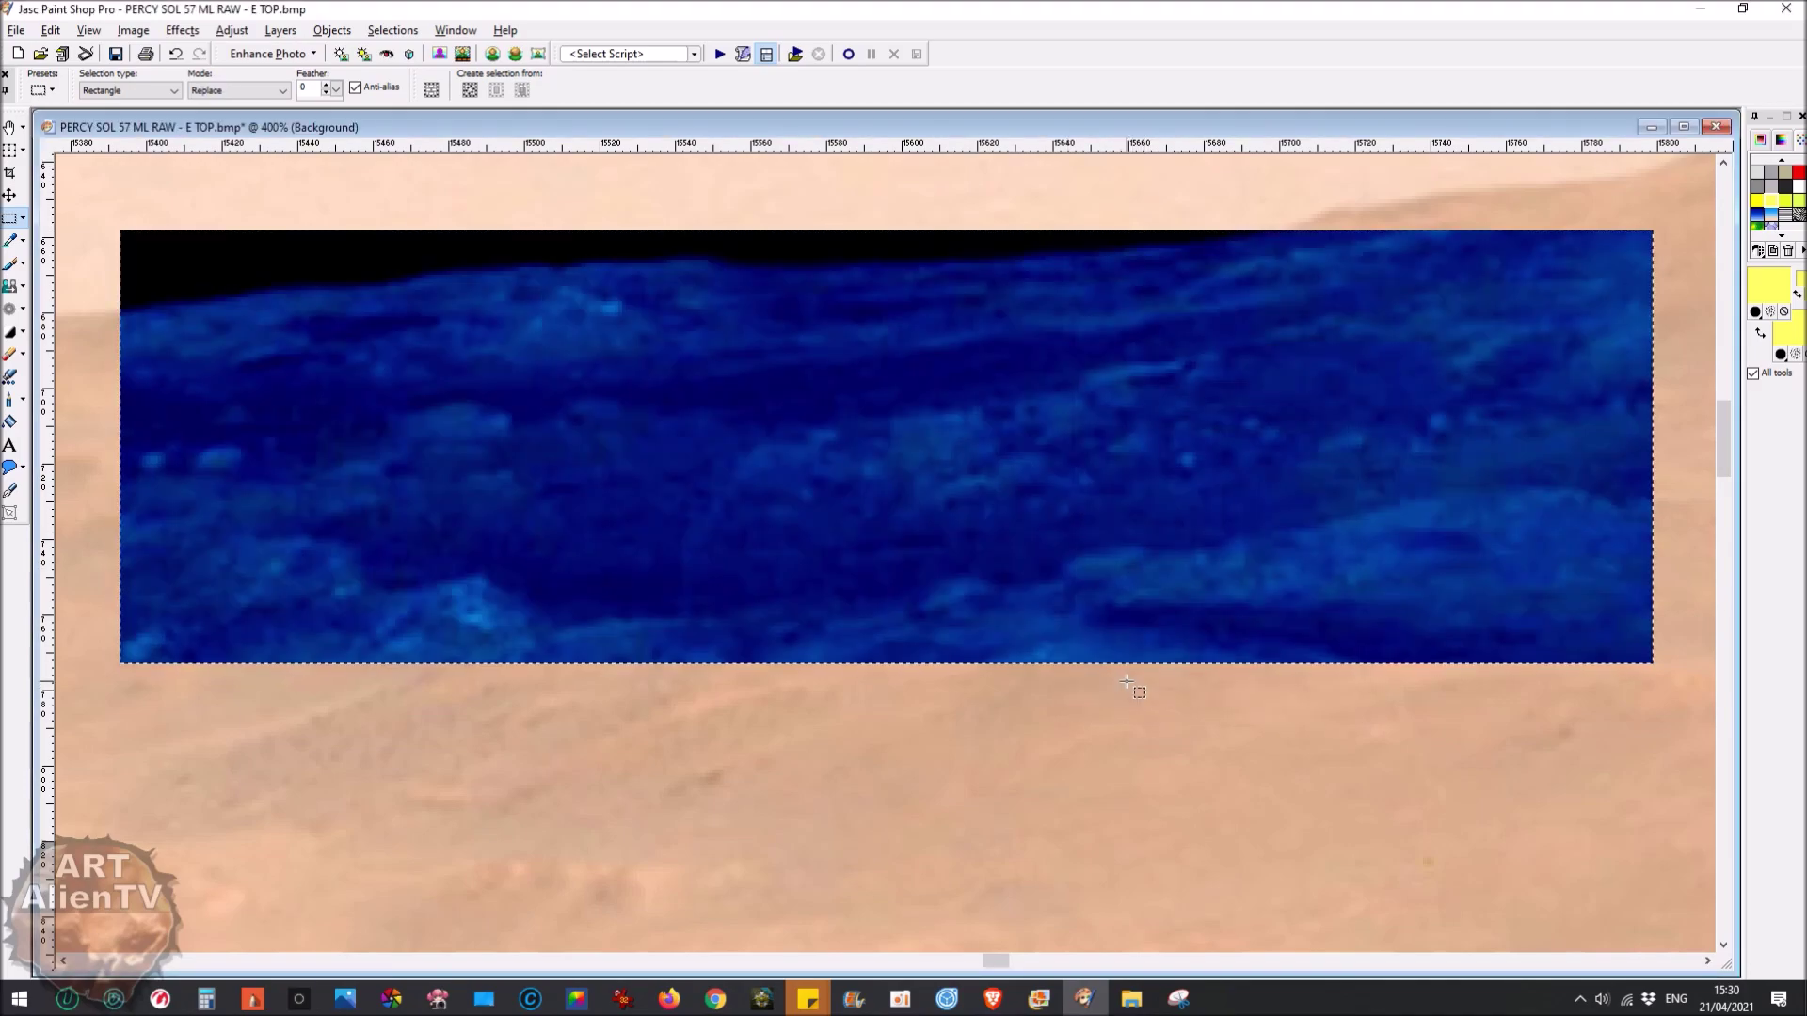
key("ctrl+z")
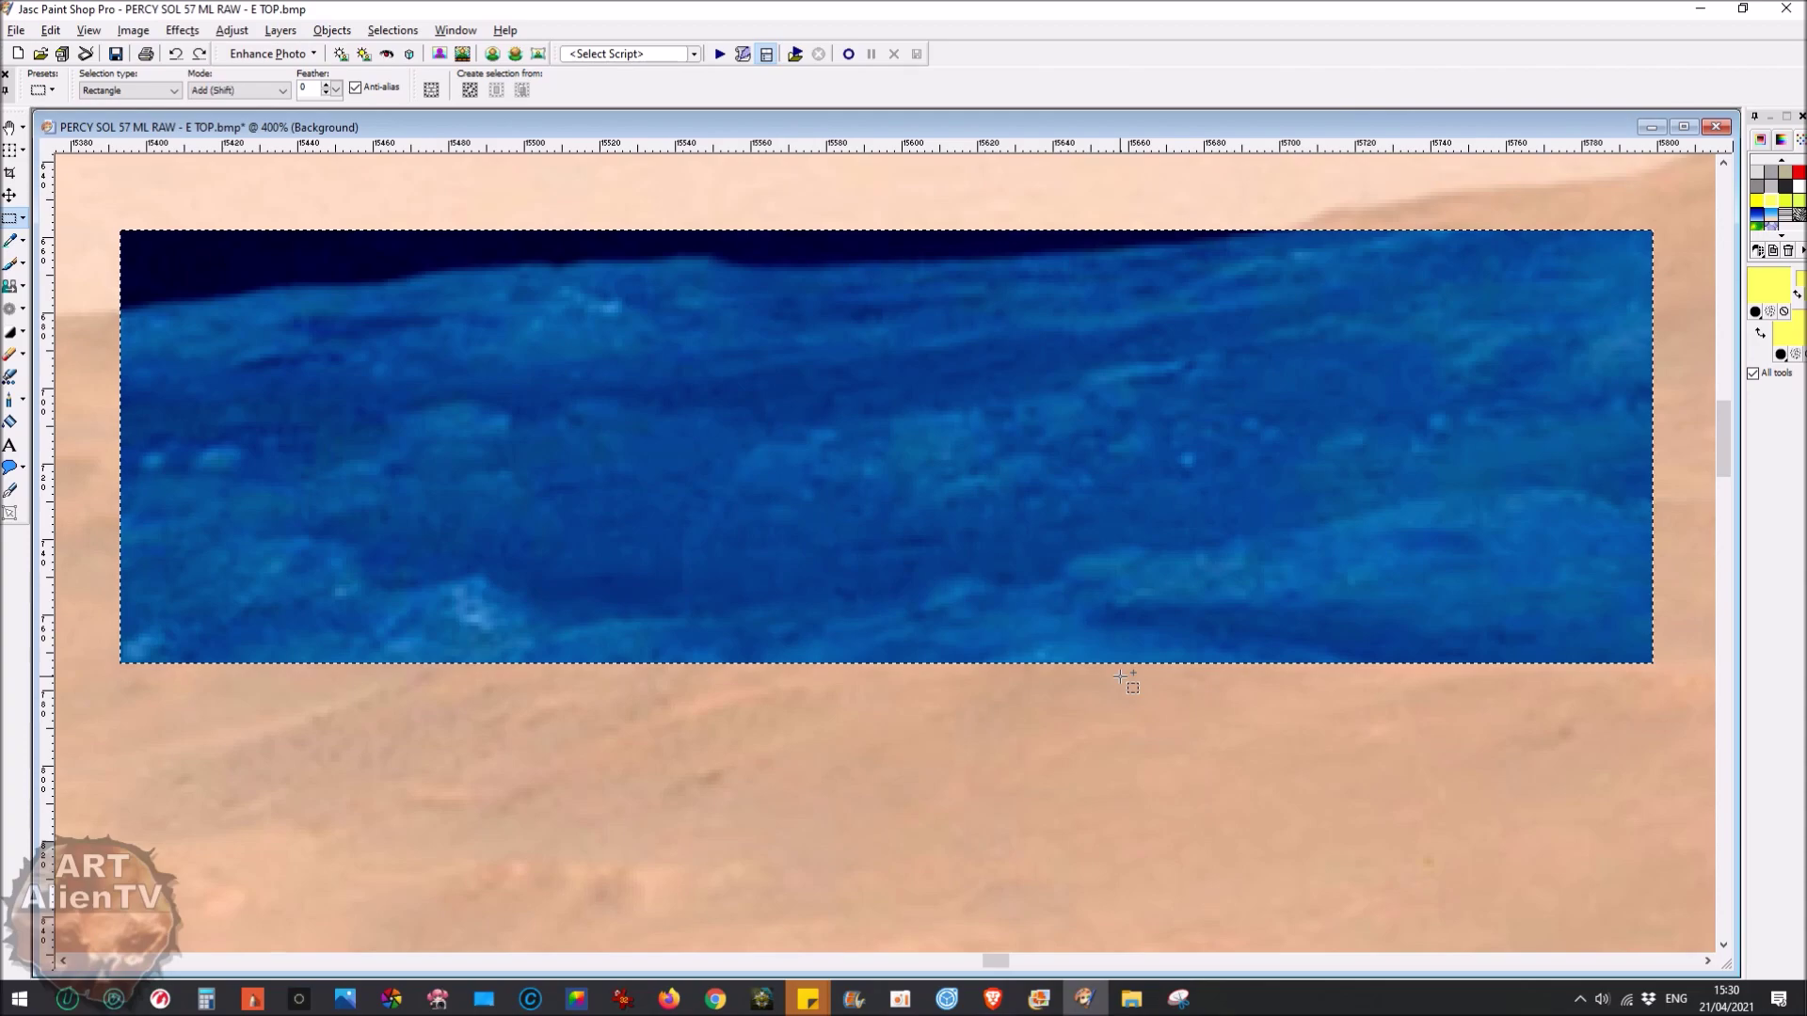
Brighten the negative hillside area with the + 15 + 15 brightness/contrast preset
key("shift+b")
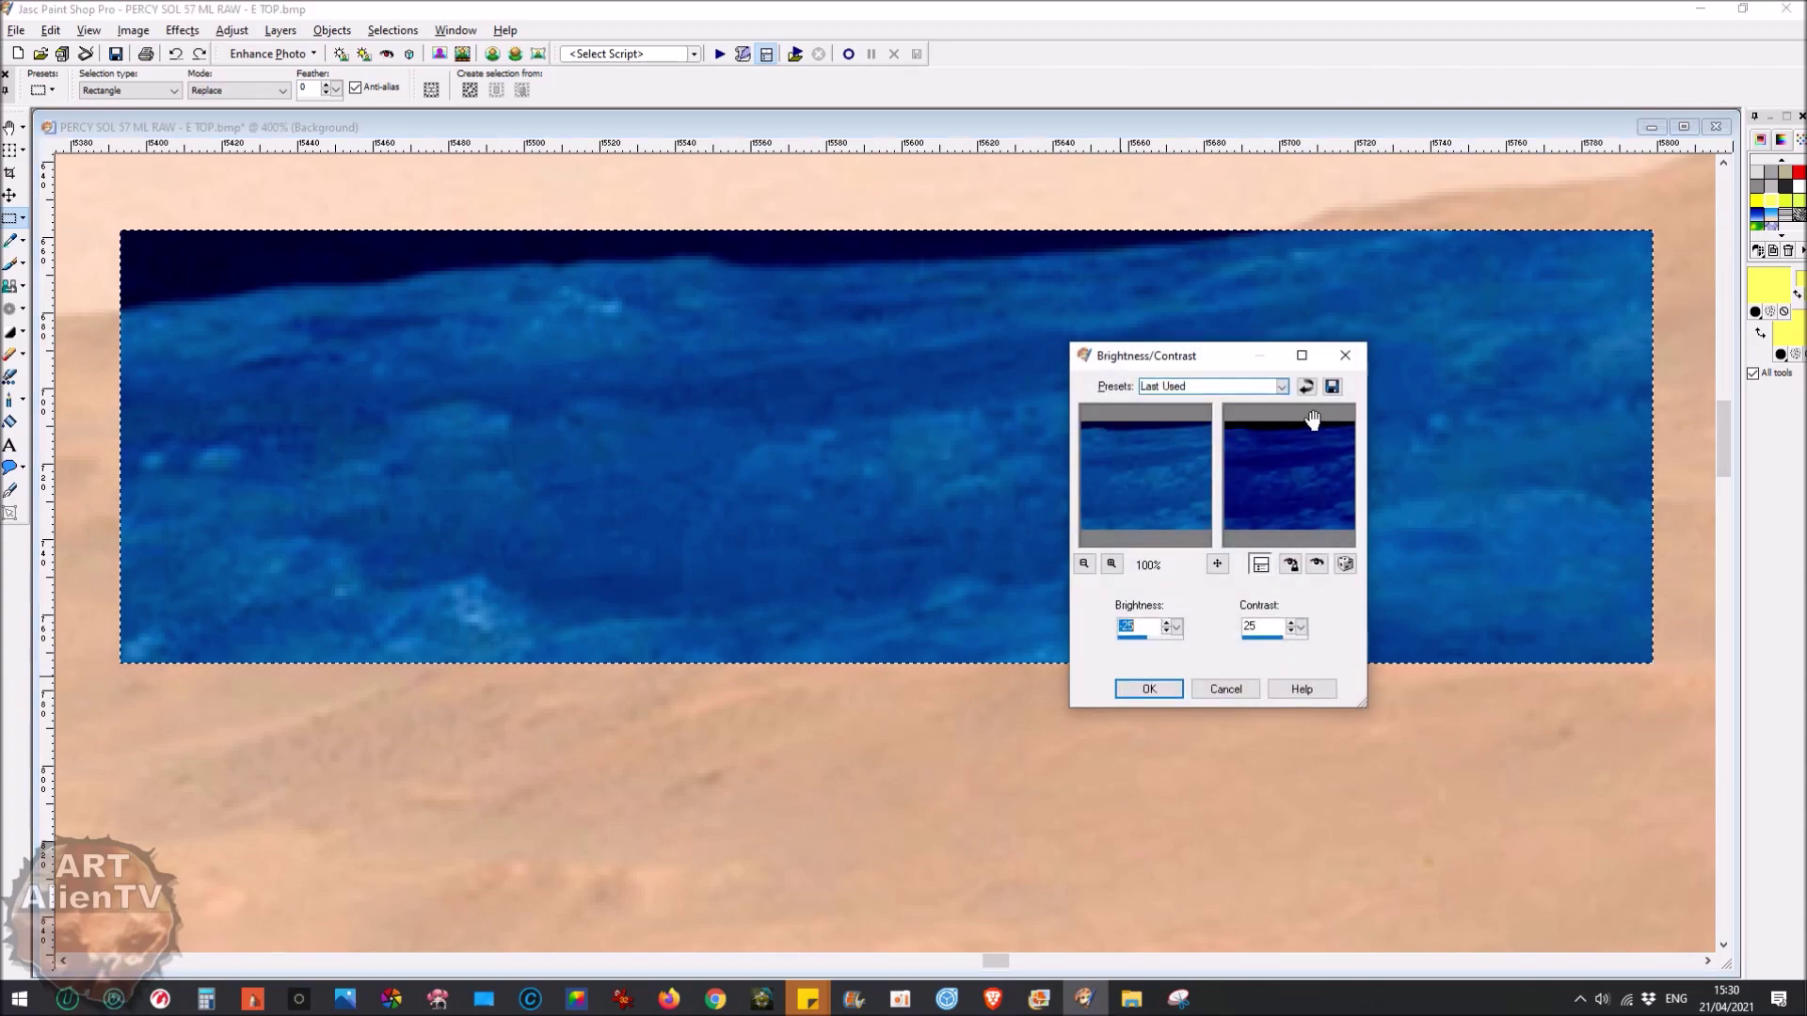
left_click(1282, 386)
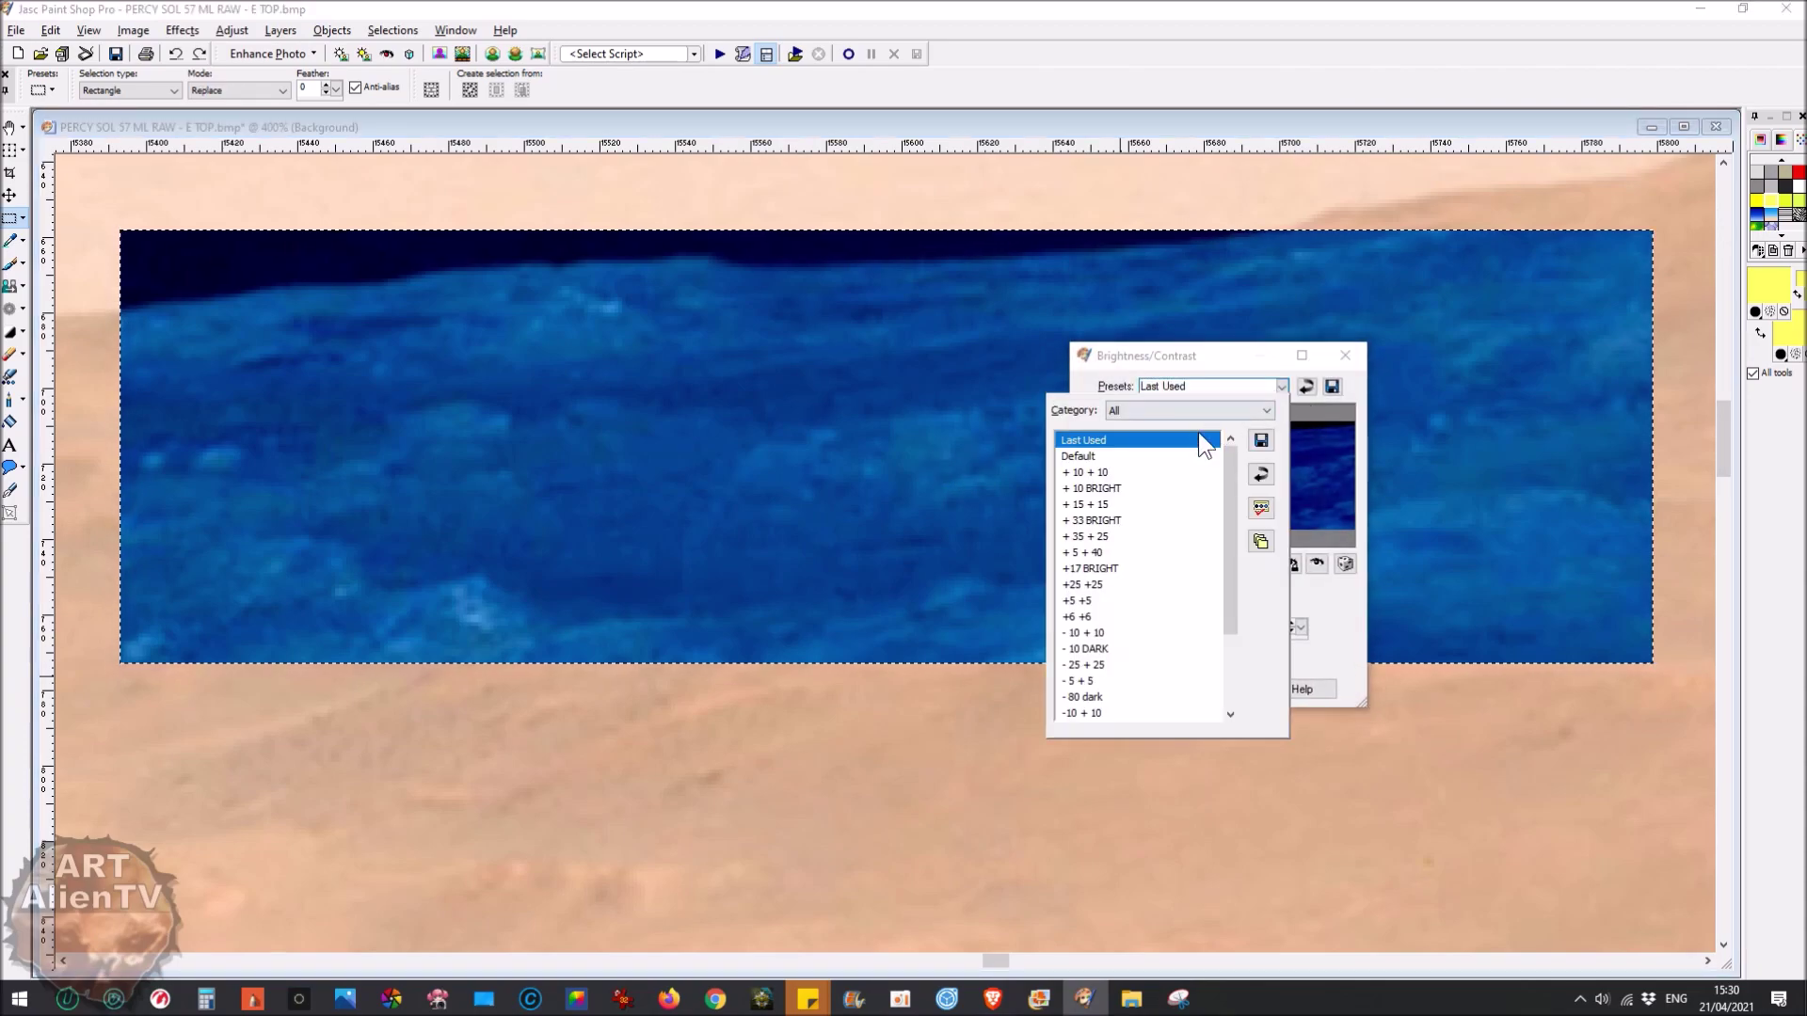
left_click(1114, 503)
left_click(1147, 688)
key("ctrl+z")
key("shift+b")
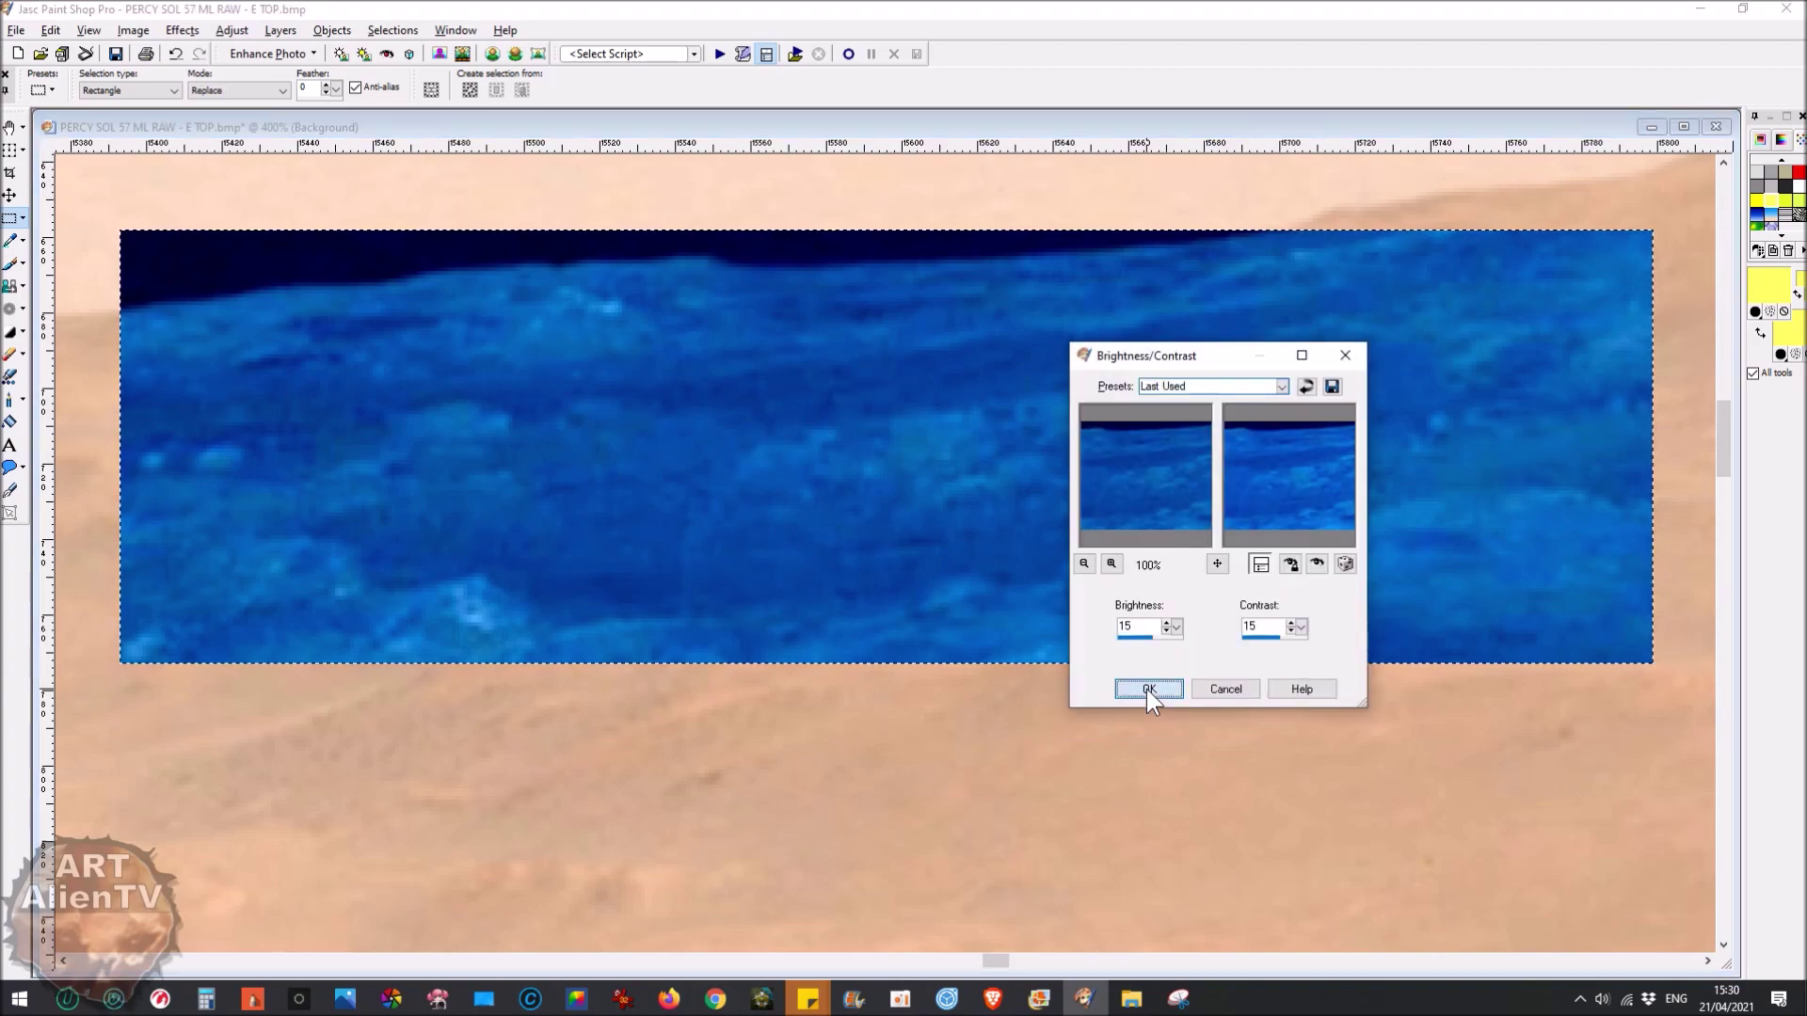
left_click(1147, 689)
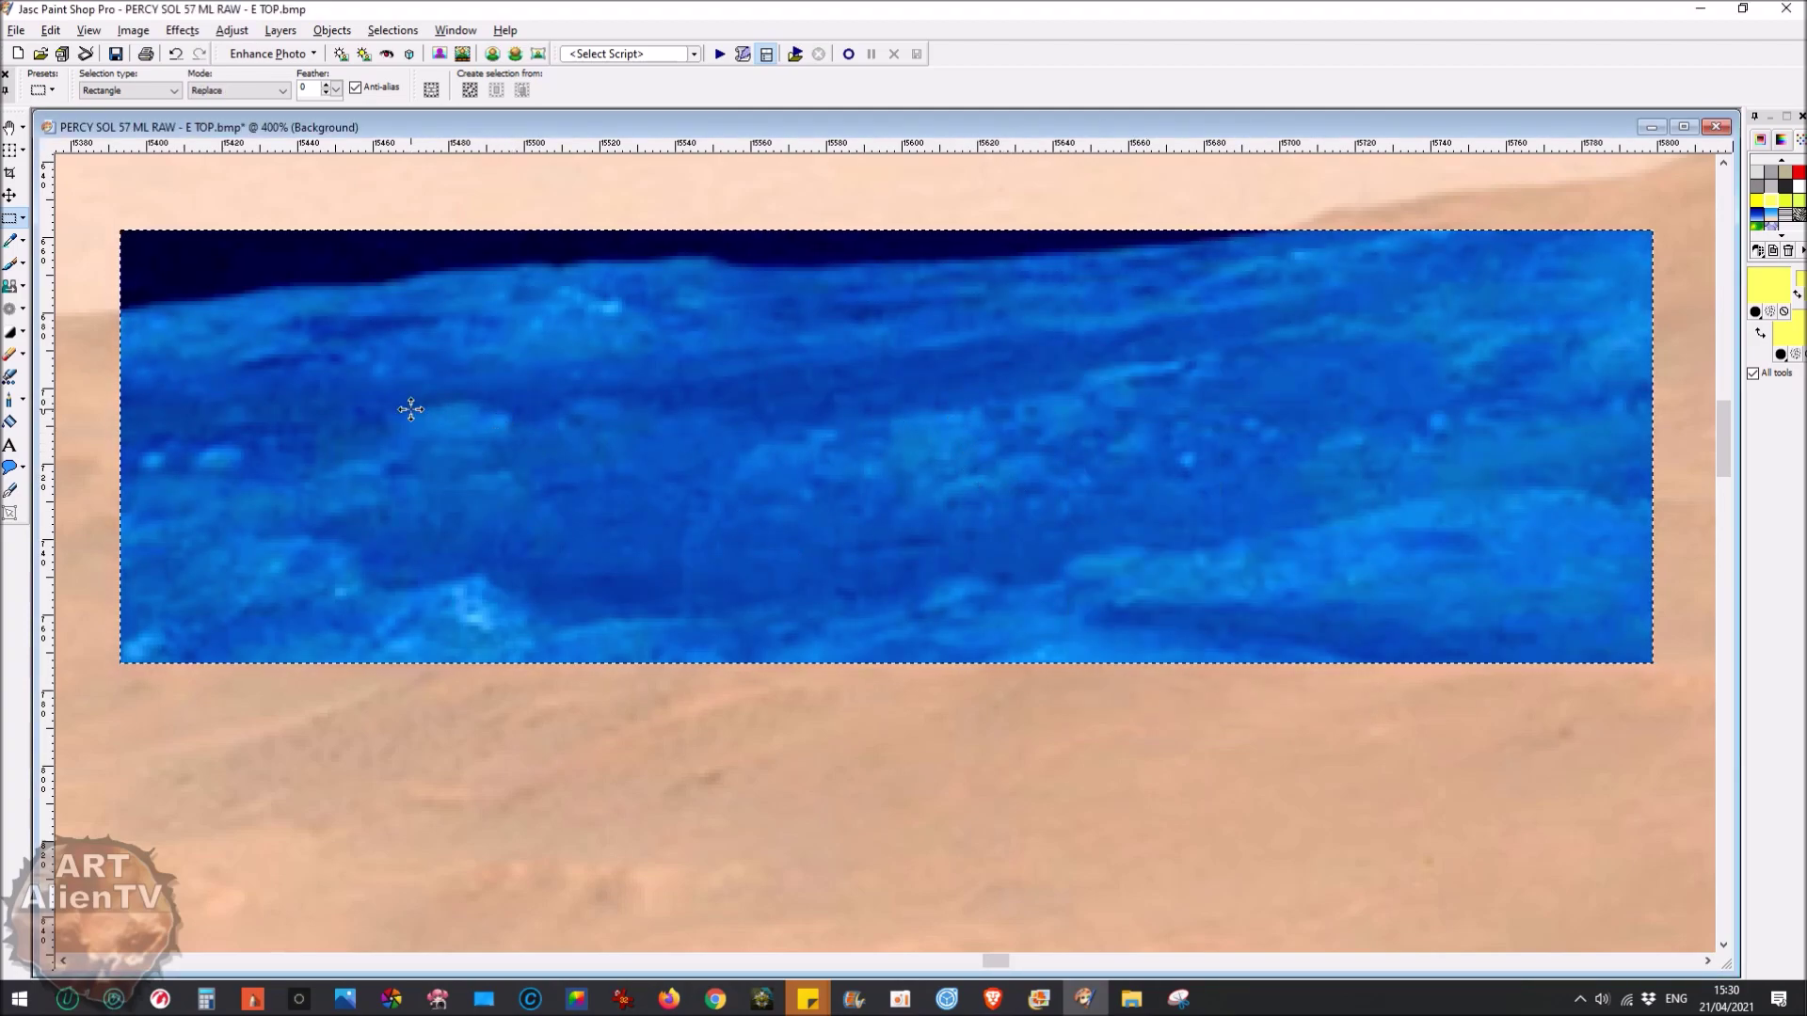
Paint yellow lines over the tops of the arched and angular features across the negative hillside area
left_click(10, 353)
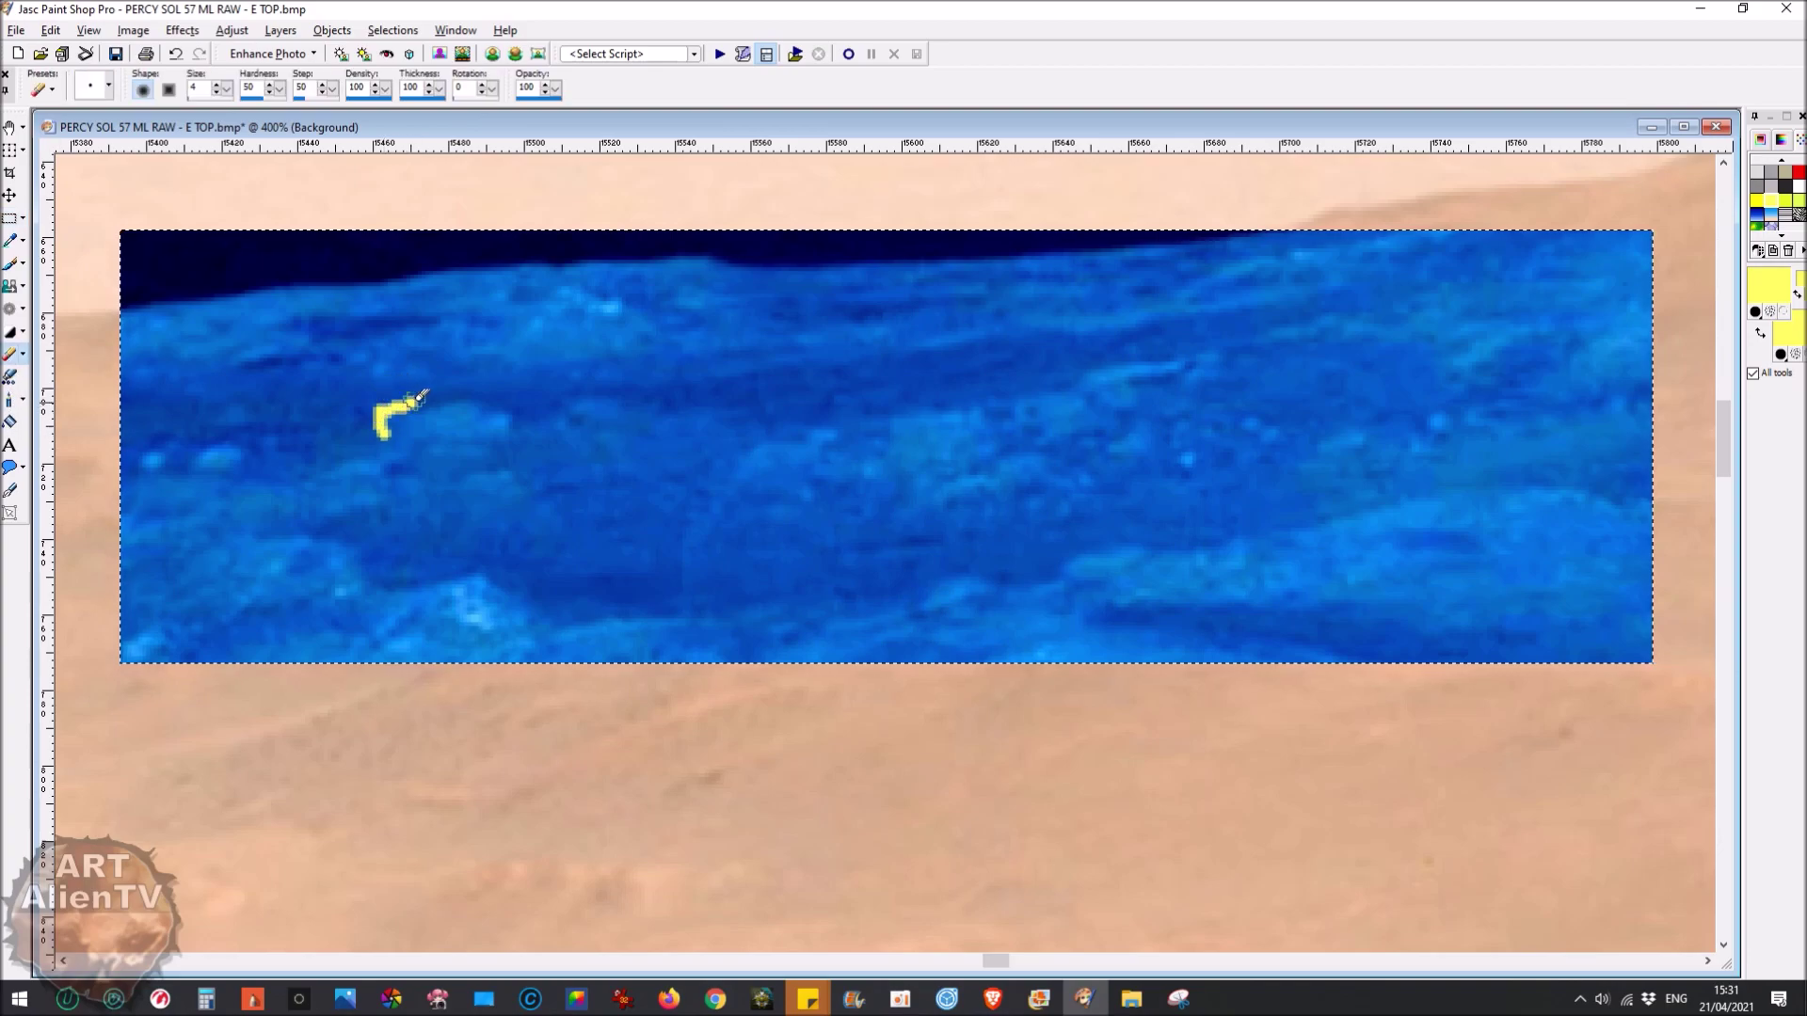
left_click_drag(418, 399, 503, 403)
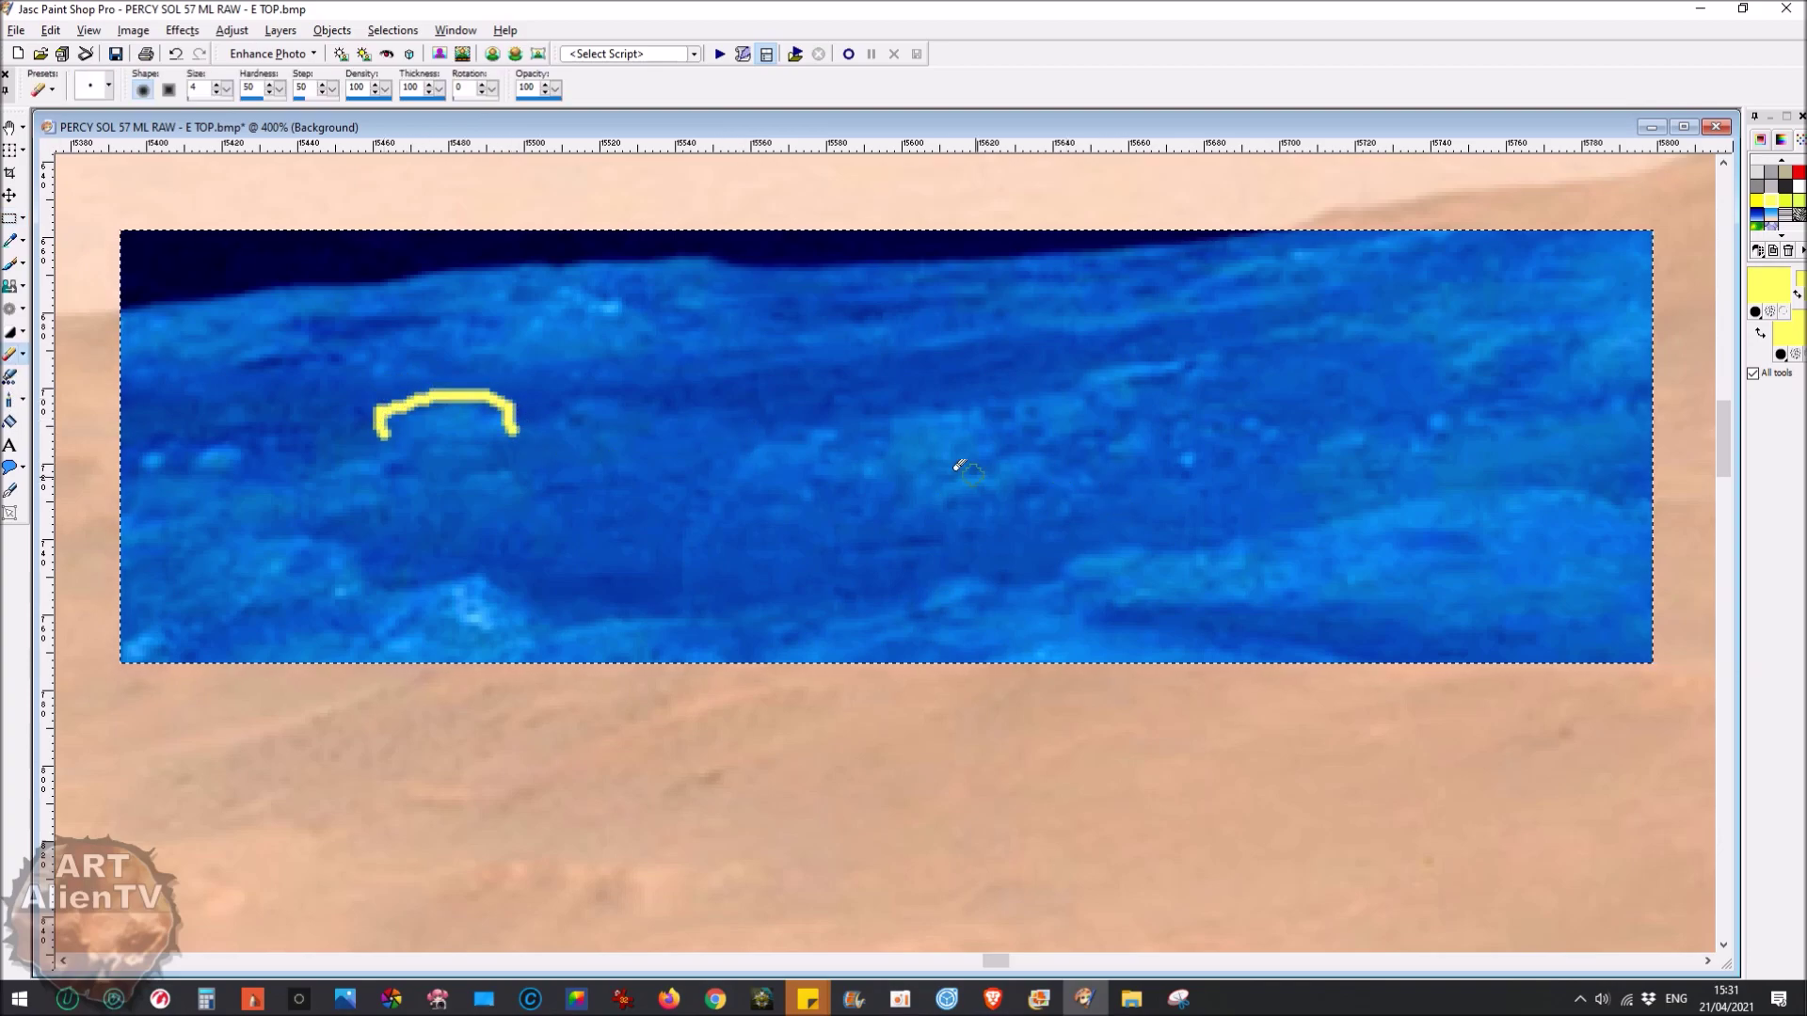
mouse_move(893, 417)
left_mouse_down()
mouse_move(972, 417)
mouse_move(993, 445)
mouse_move(1028, 394)
left_mouse_up()
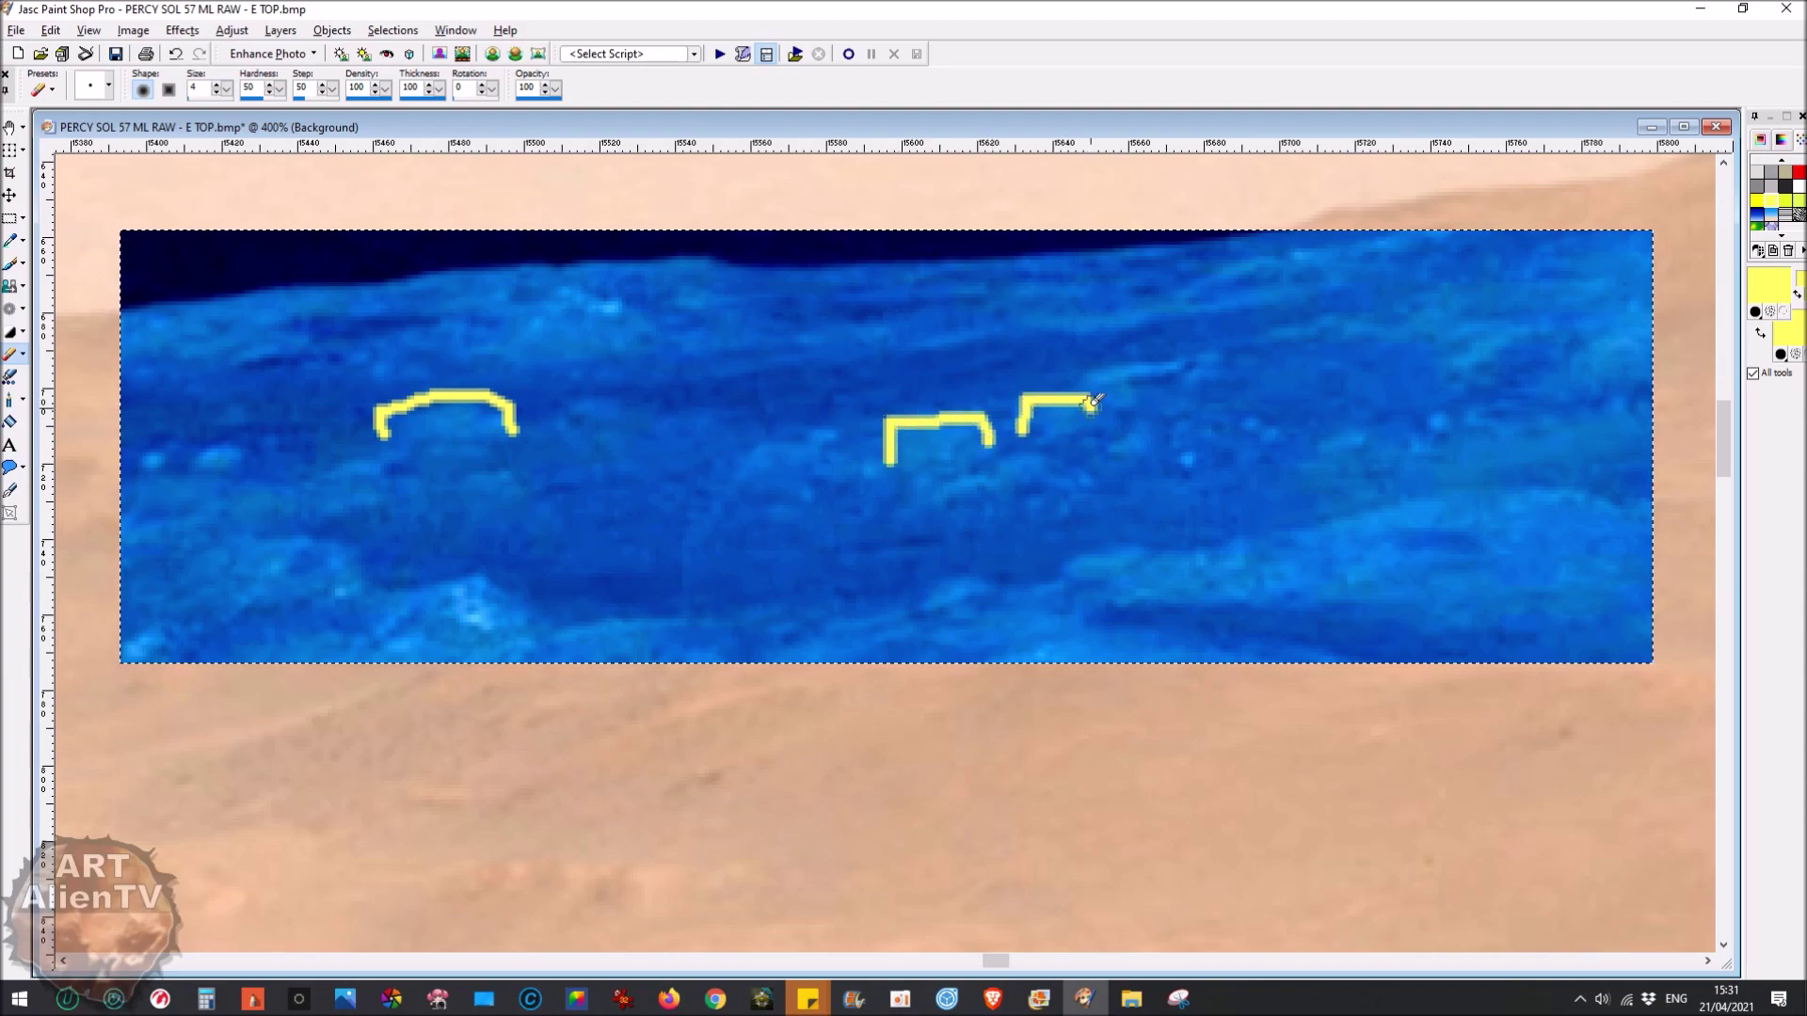
left_click_drag(1388, 562, 1393, 521)
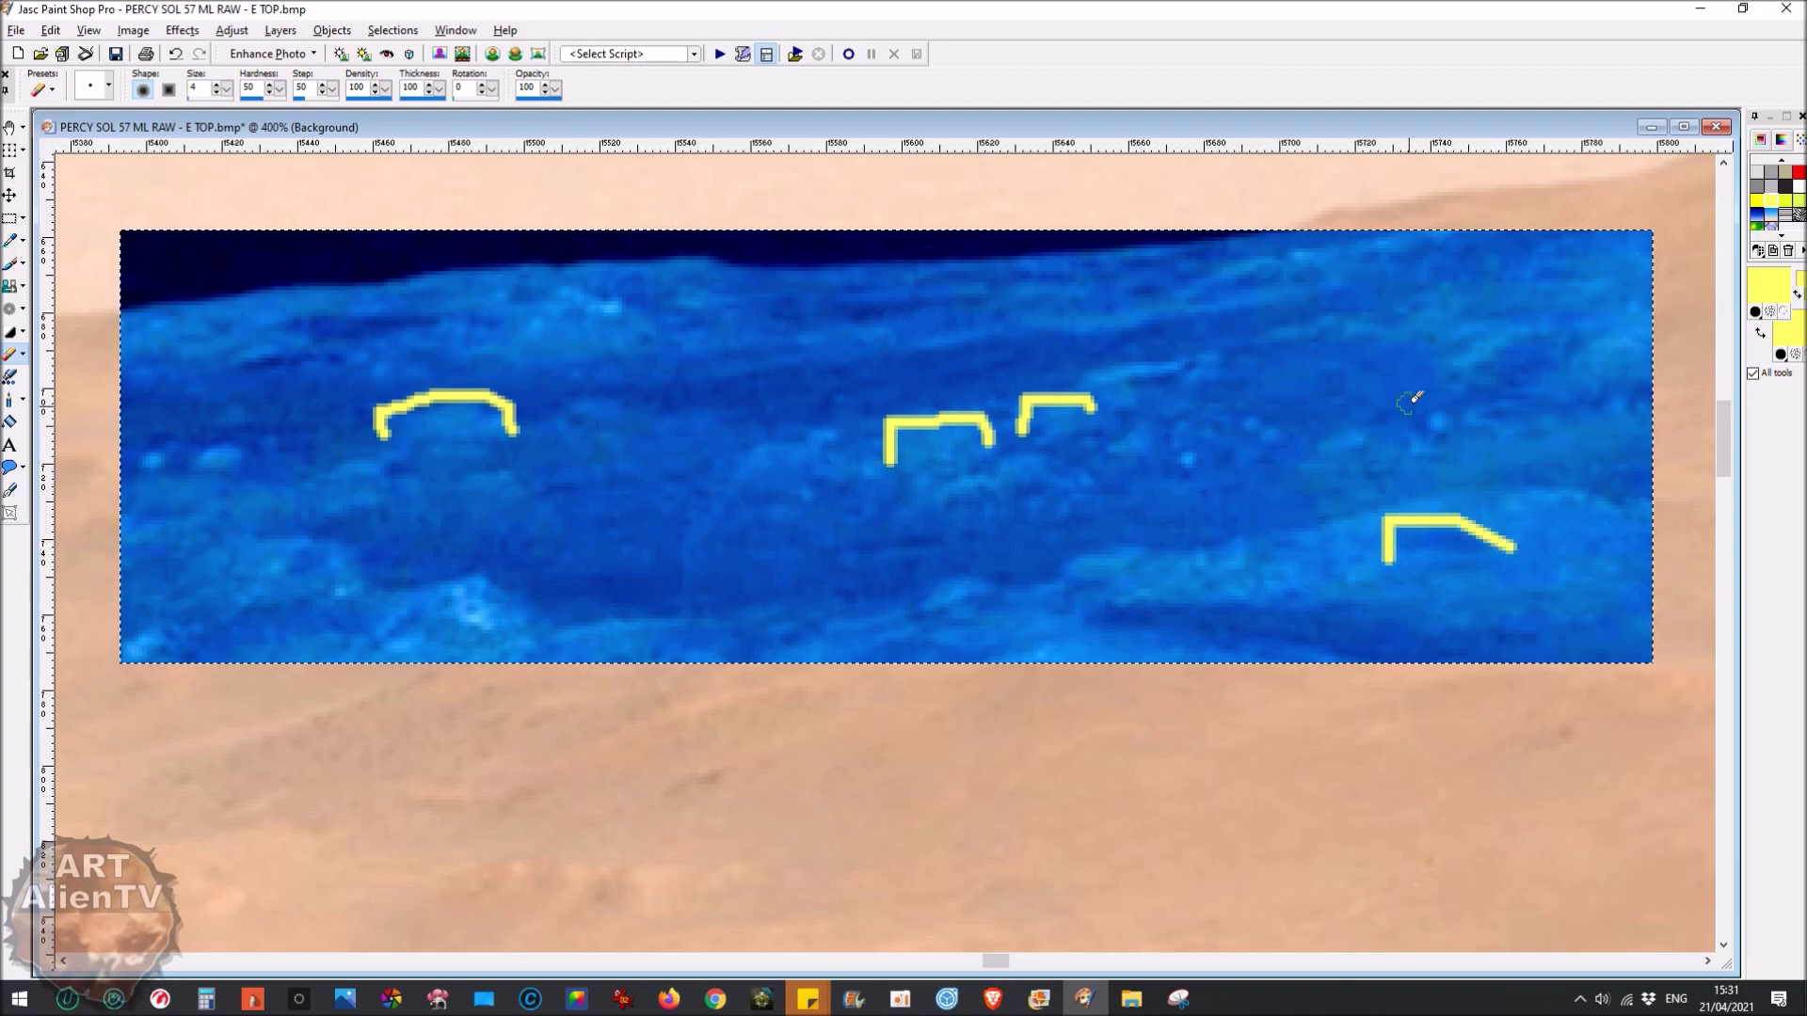
mouse_move(1105, 373)
left_mouse_down()
mouse_move(1176, 373)
mouse_move(1191, 403)
left_mouse_up()
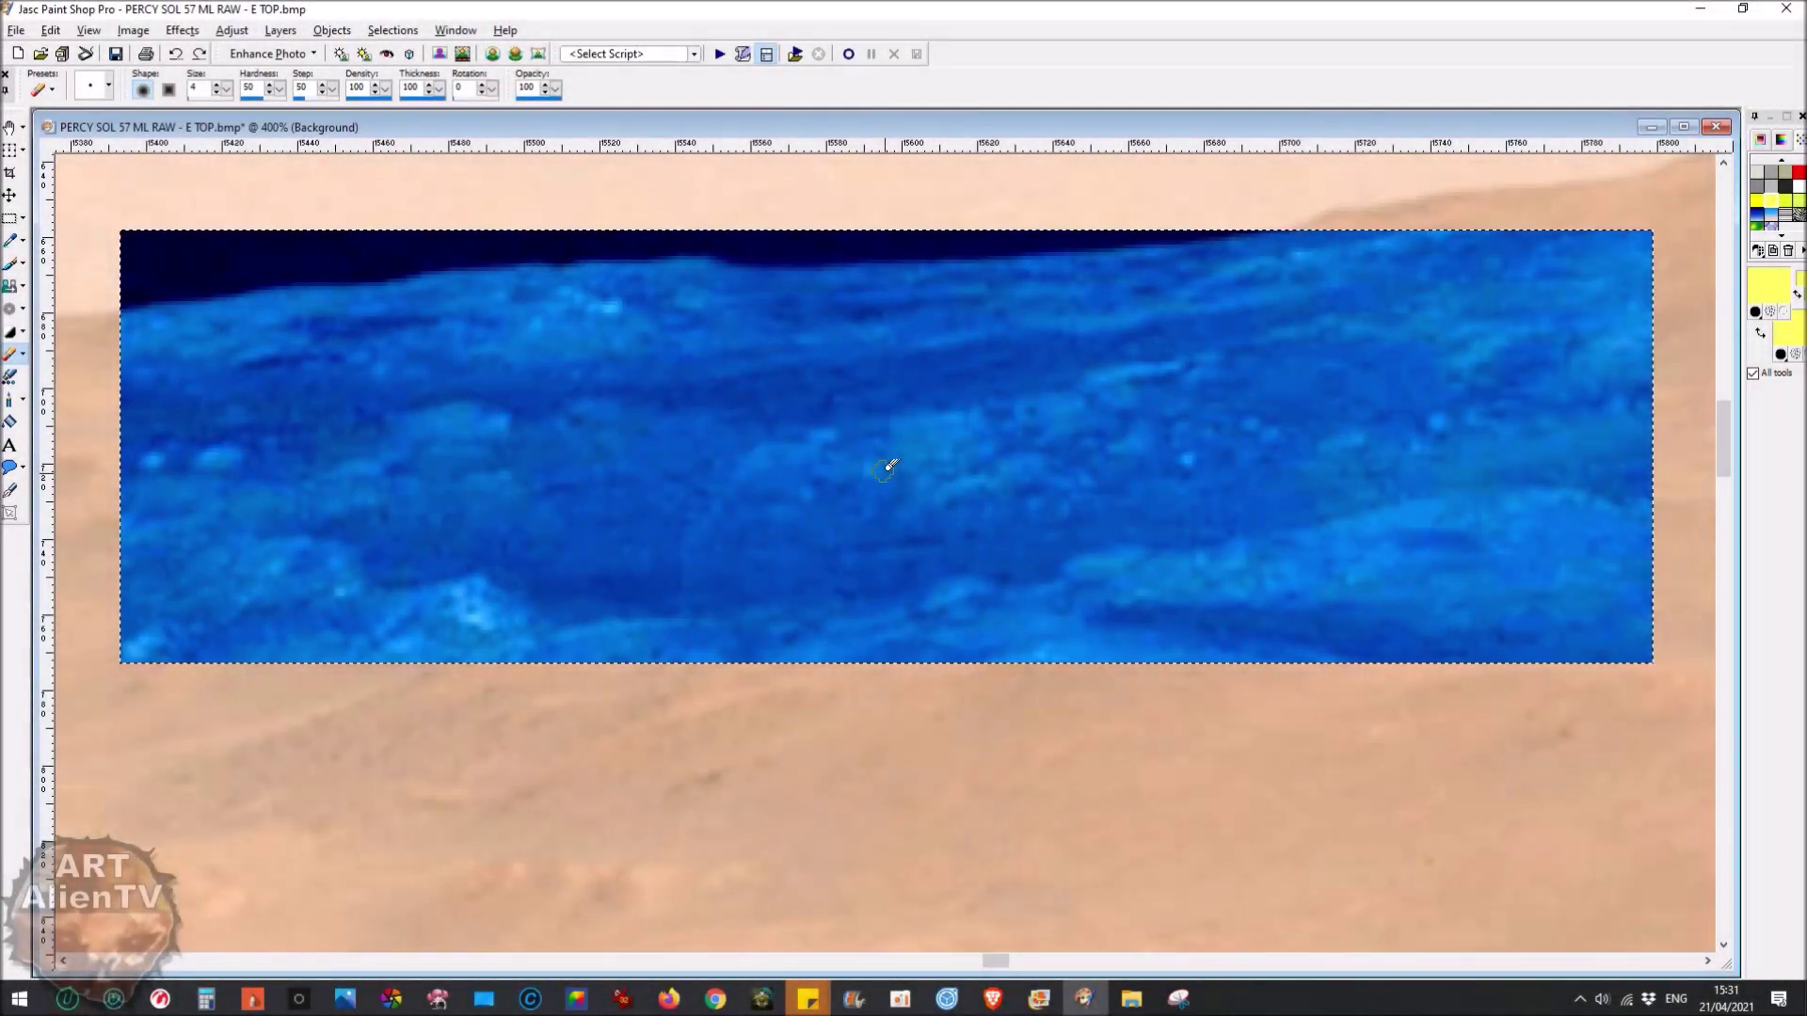
Undo the adjustments made after the negative and the negative image itself on the selected hillside area
mouse_move(890, 466)
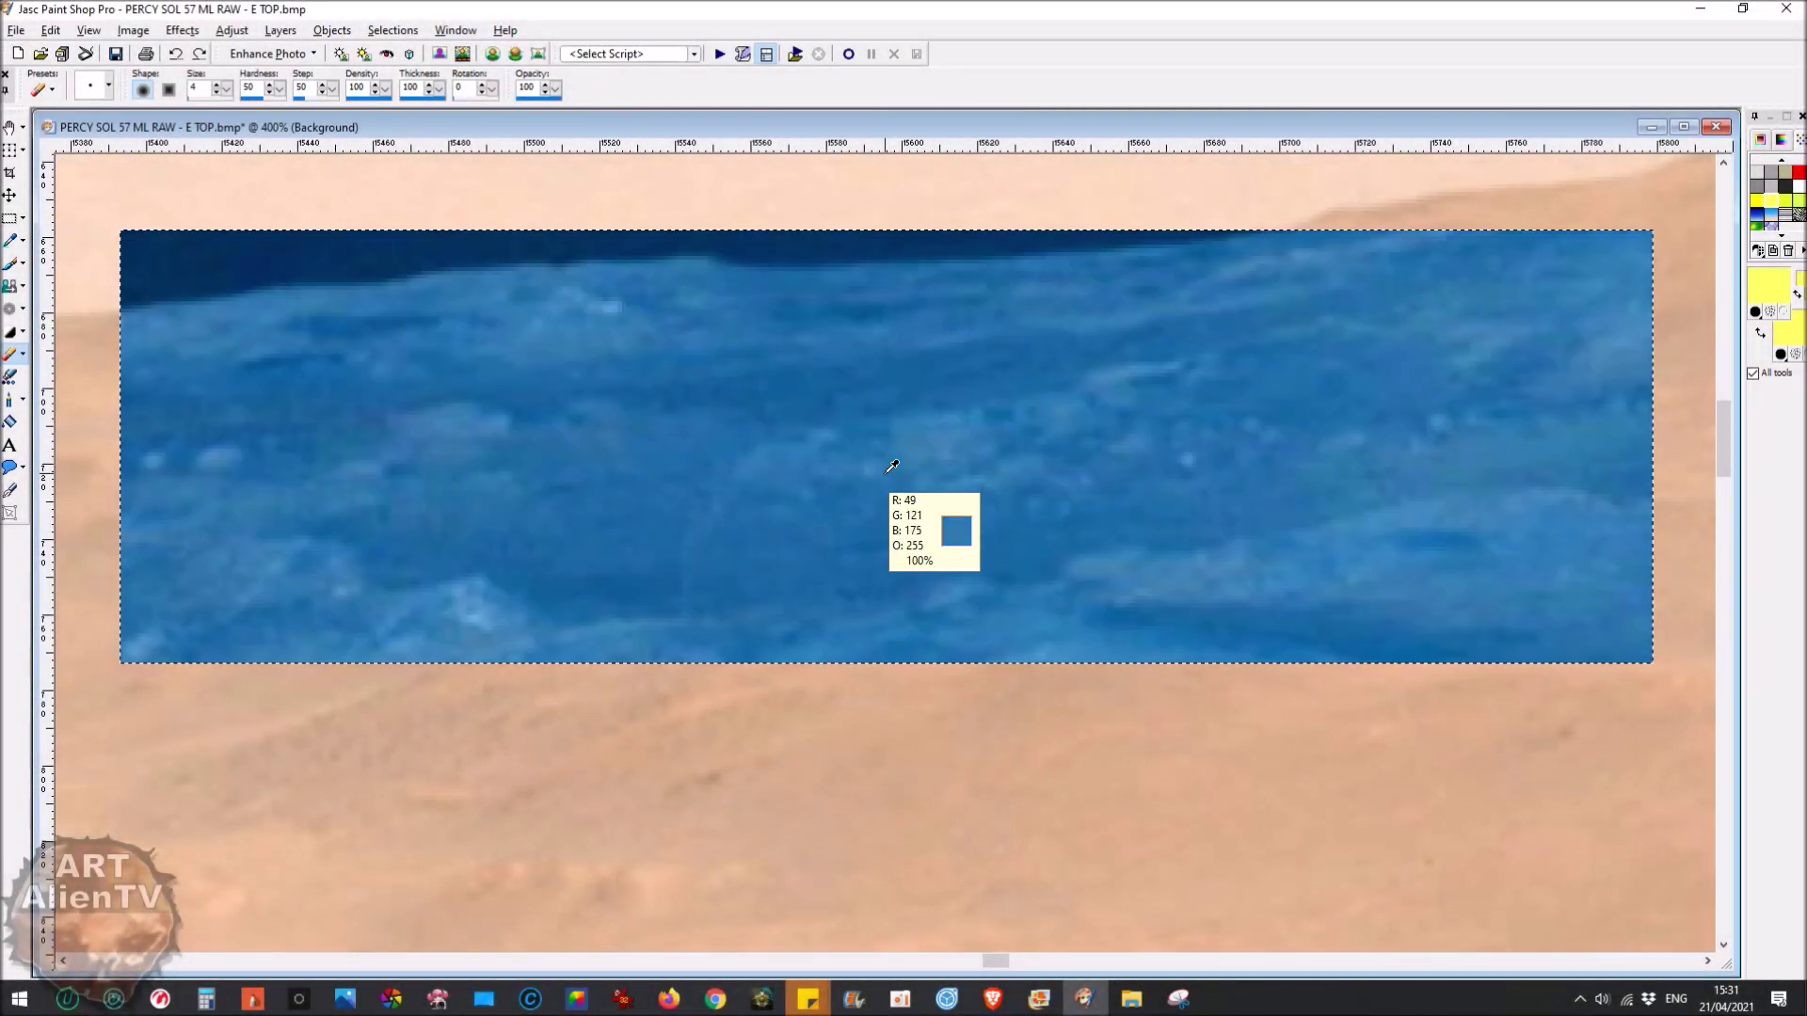
key("ctrl+z")
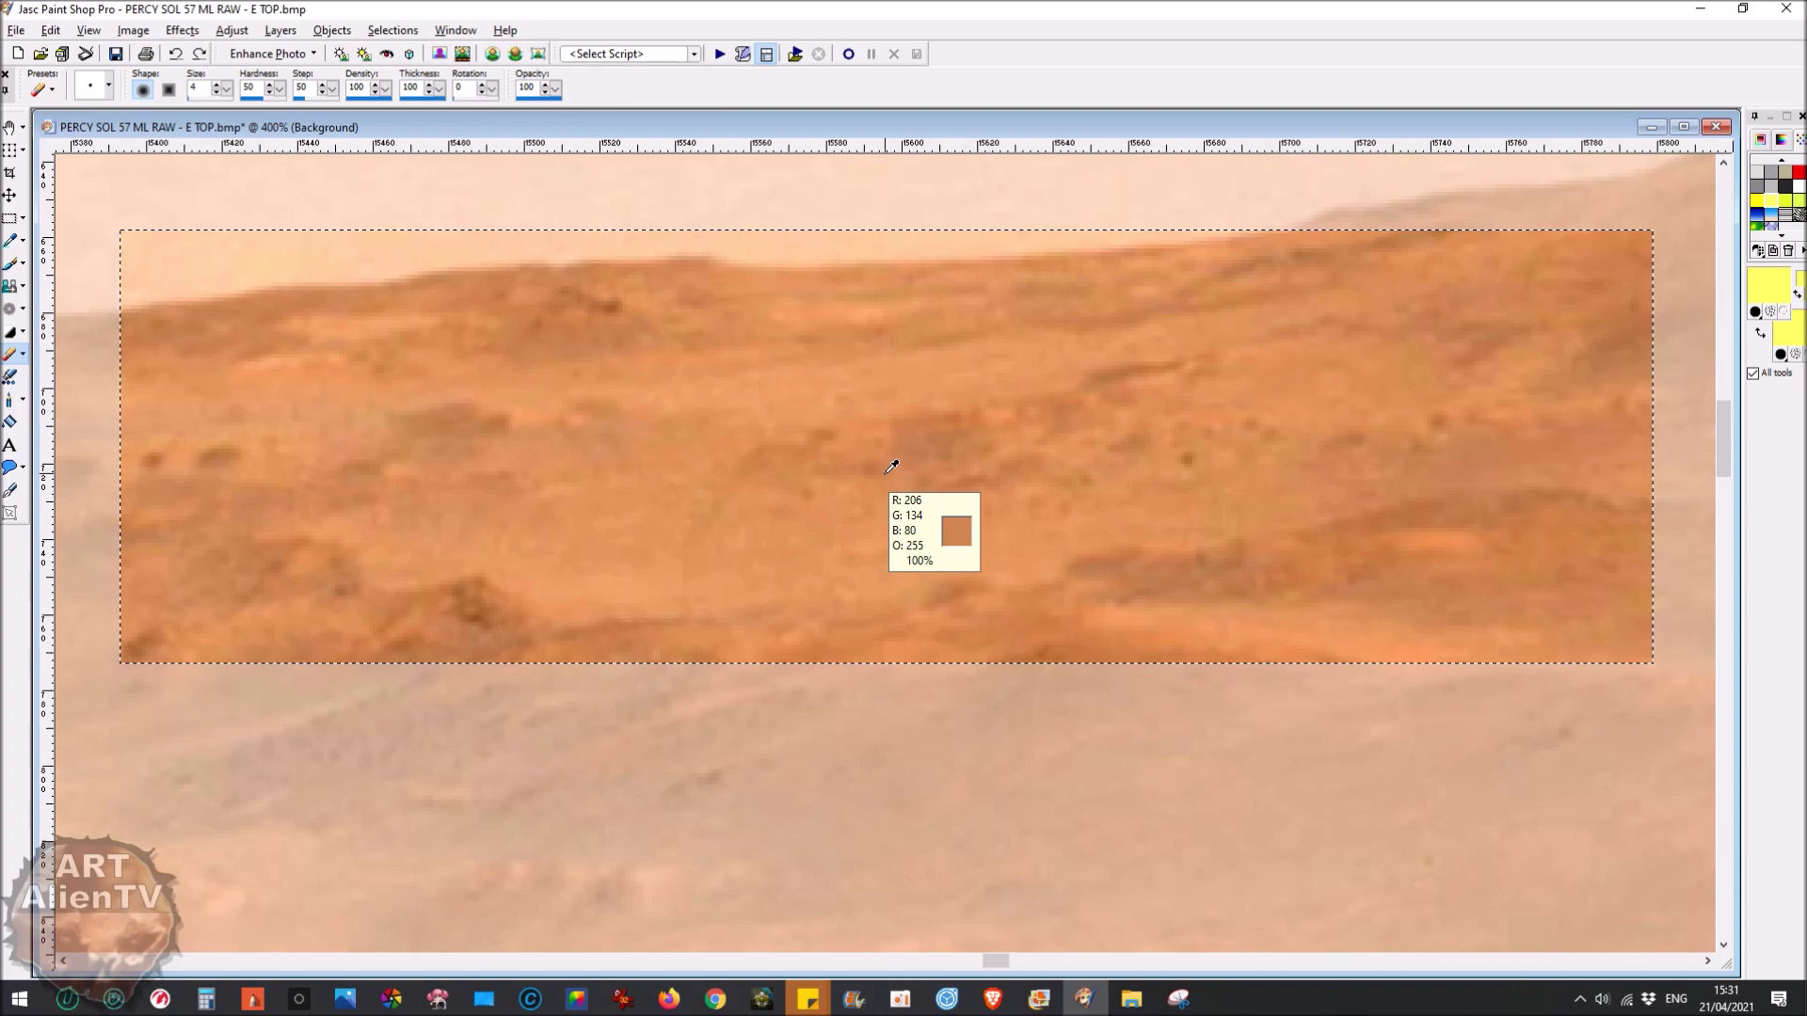
Switch to the web browser showing the PERCY SOL 57 ML (RAW) panorama in the Gigamacro viewer
left_click(992, 999)
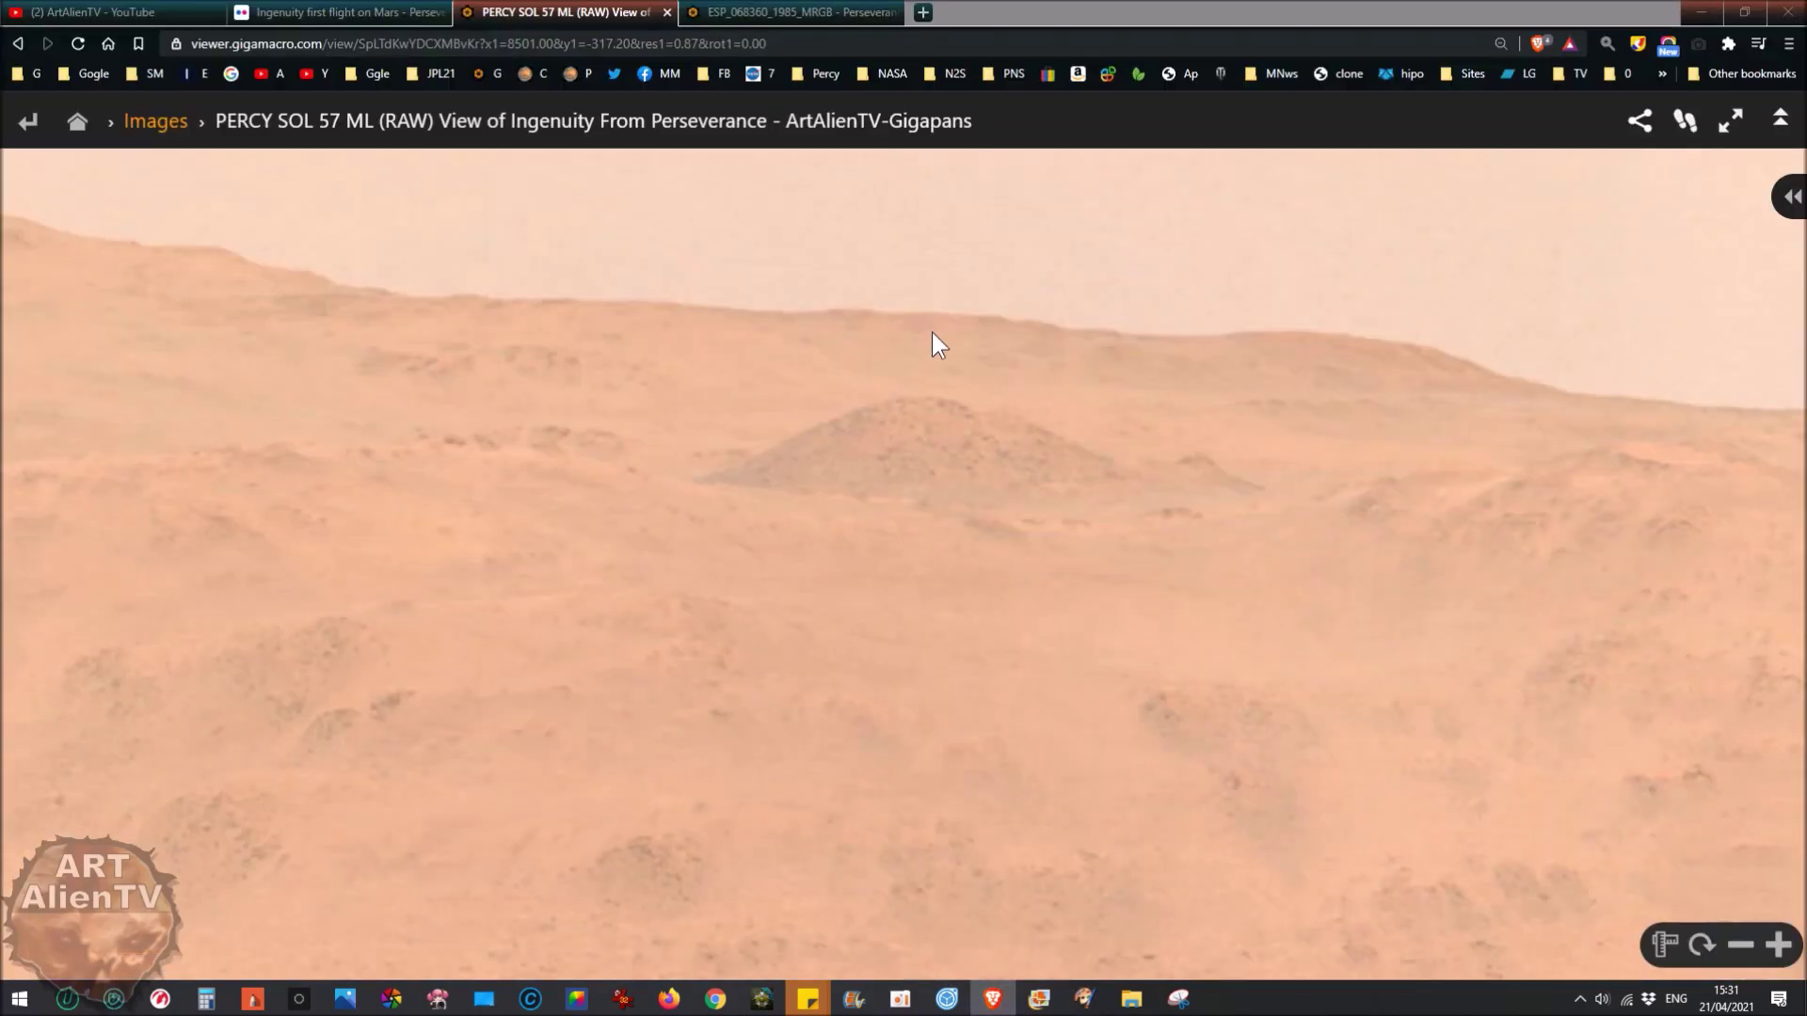
Switch to the ESP_068360_1985_MRGB orbital image and survey the terrain between the bright hills, the crater and the star markers
left_click(801, 12)
scroll(968, 576, "down", 2)
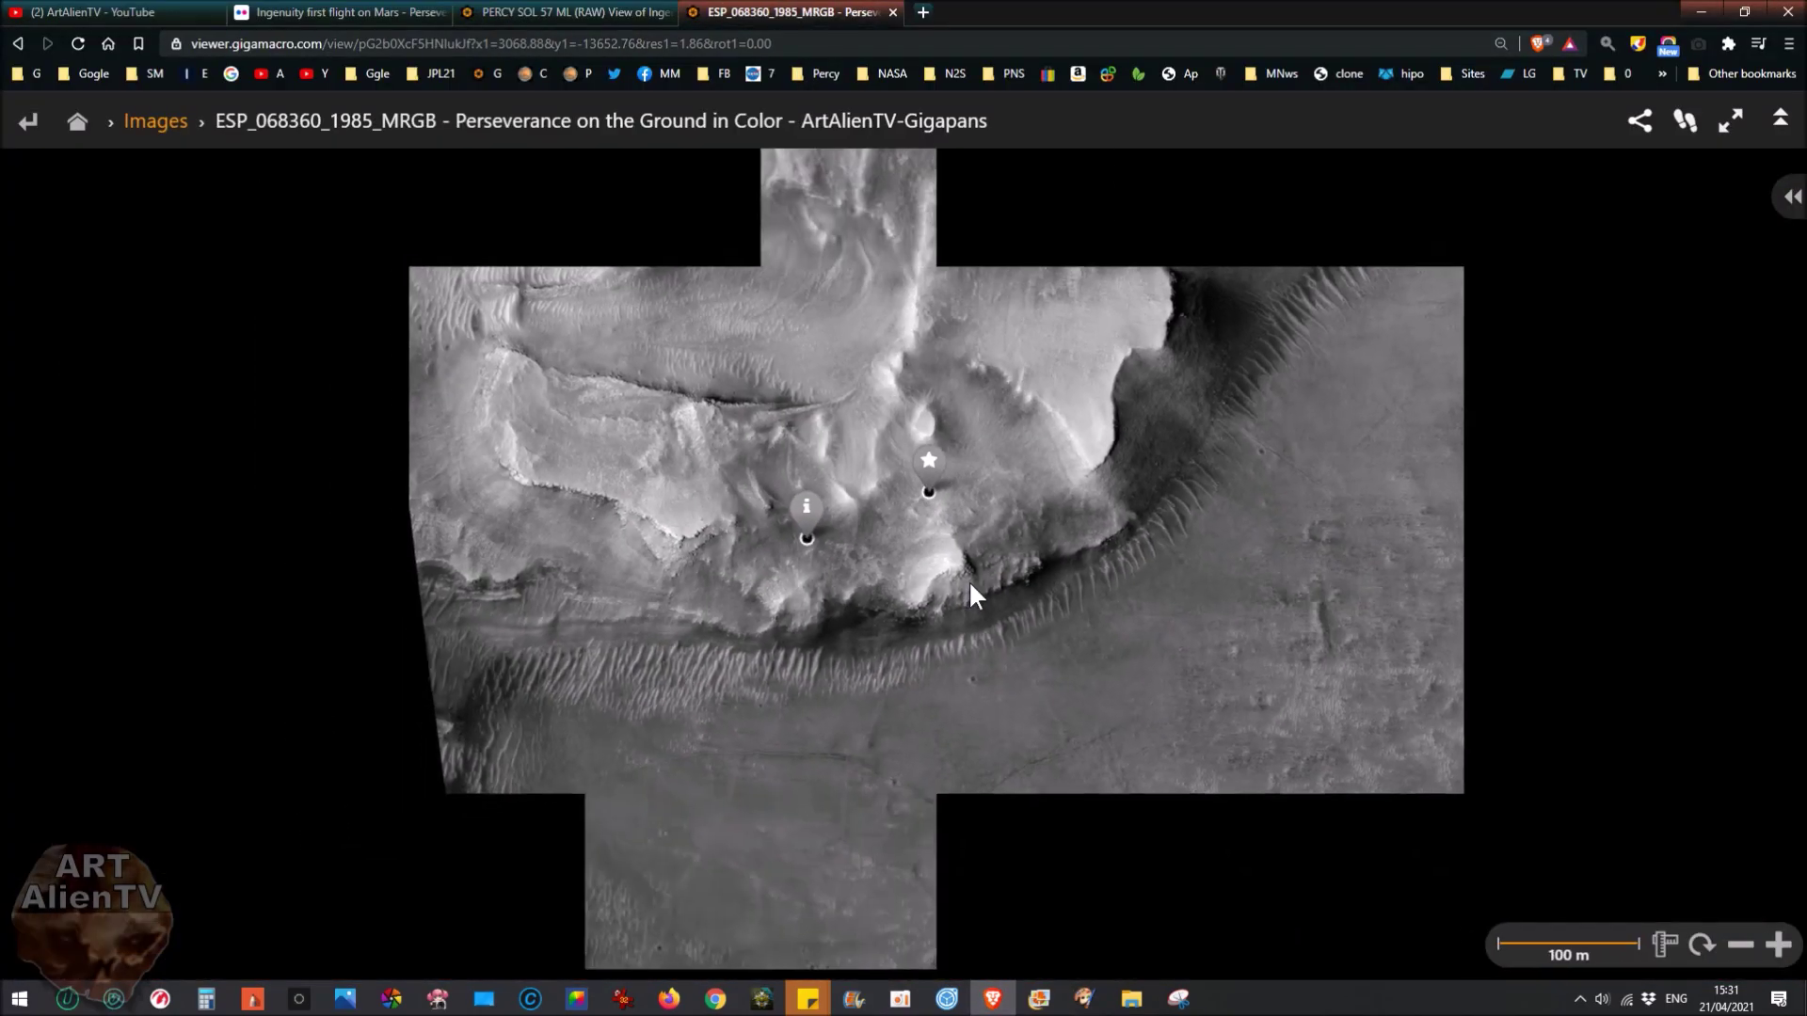
left_click_drag(1023, 614, 769, 517)
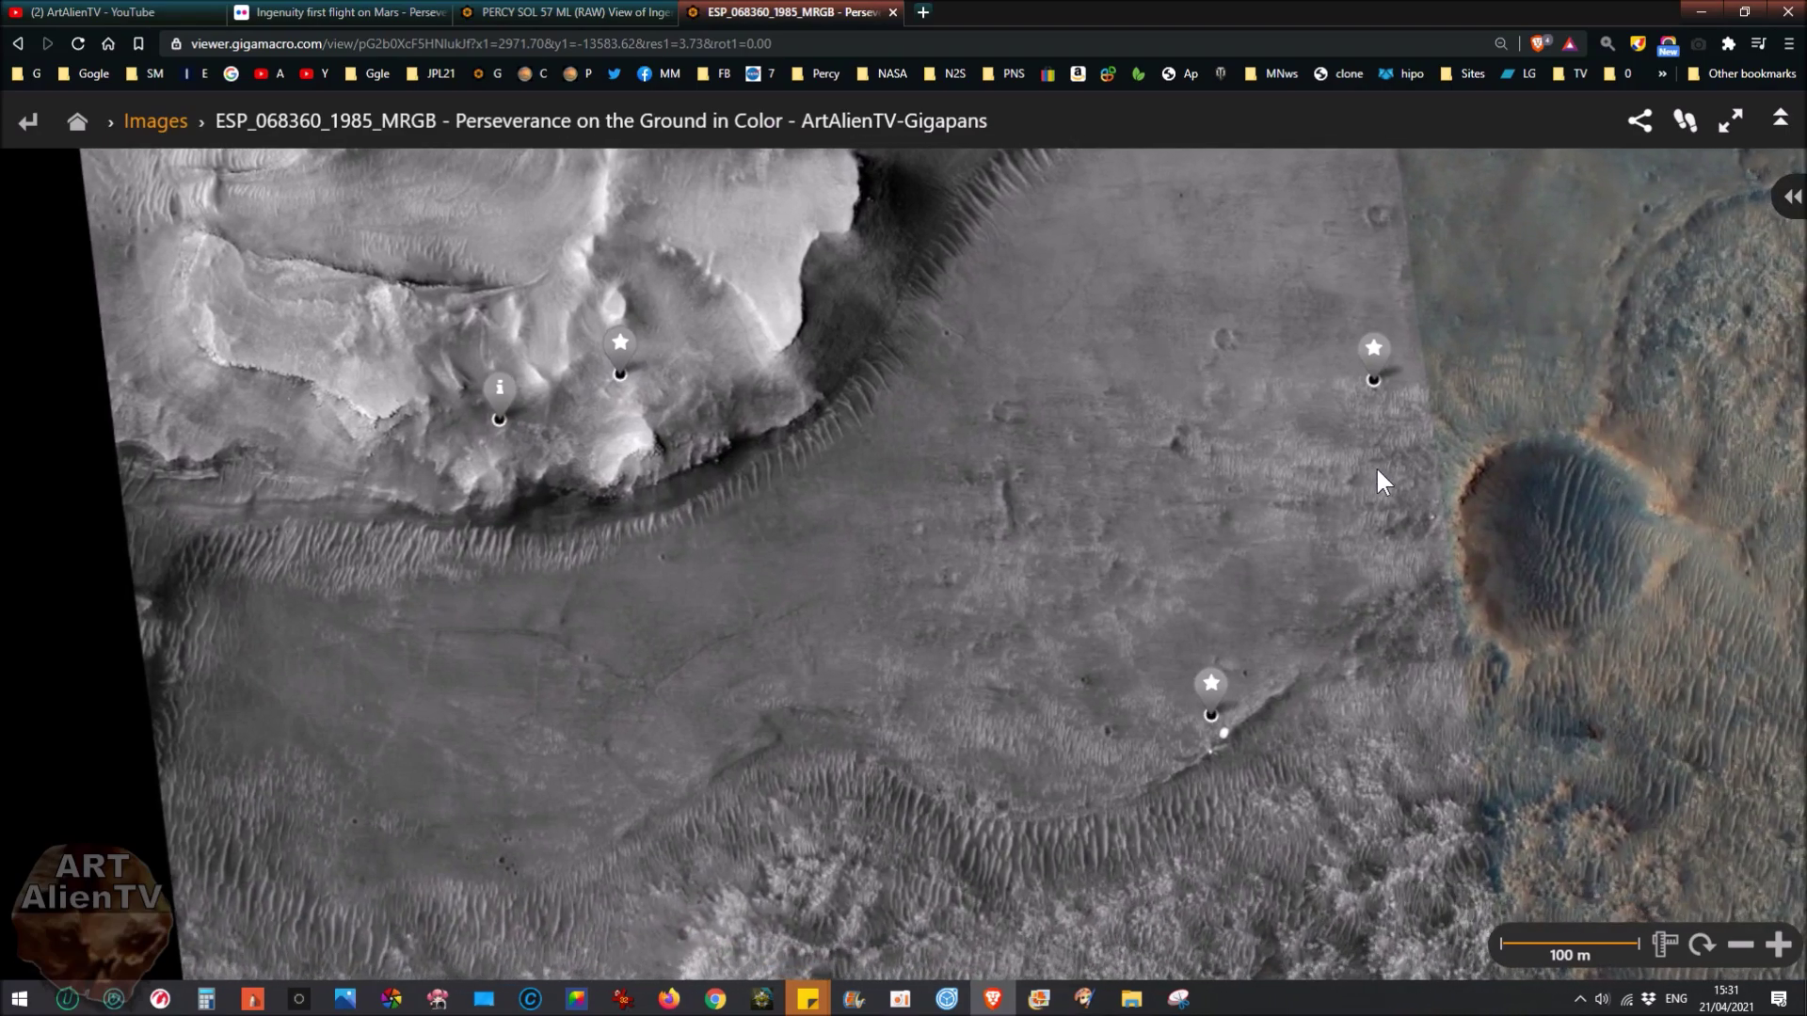
left_click_drag(1375, 466, 1144, 477)
left_click_drag(1156, 629, 1069, 517)
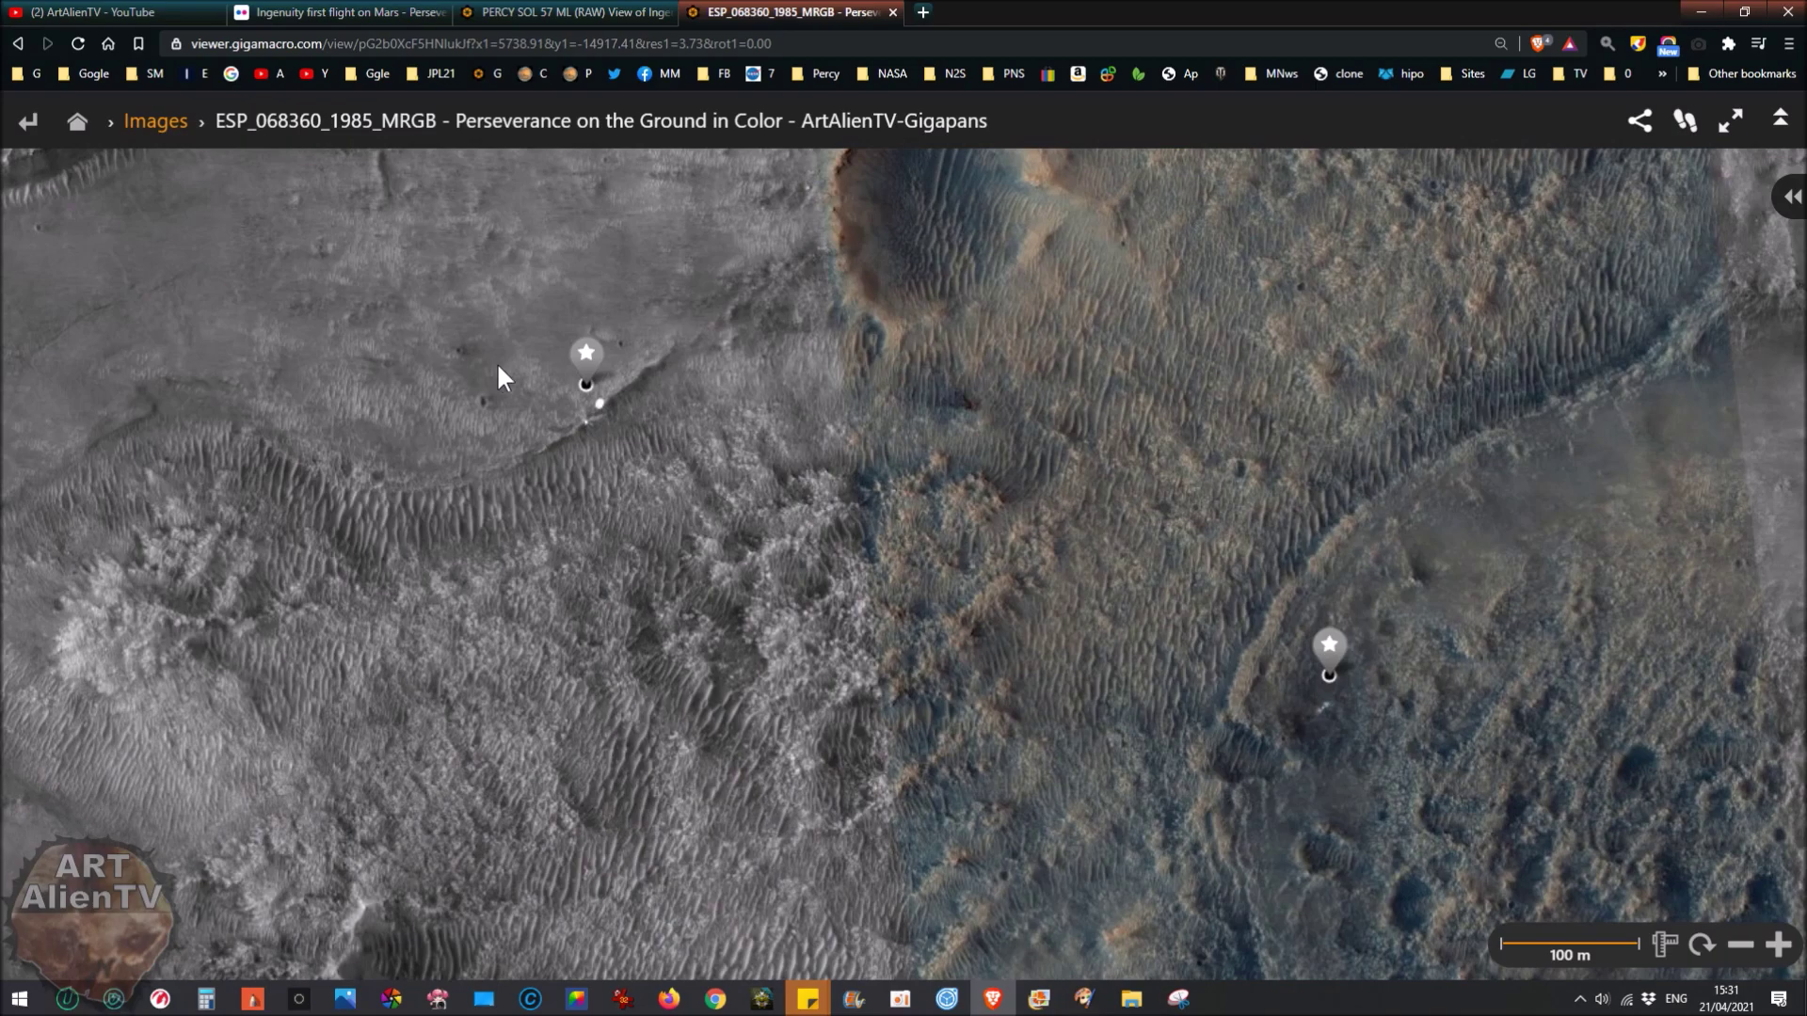
left_click_drag(496, 376, 1113, 584)
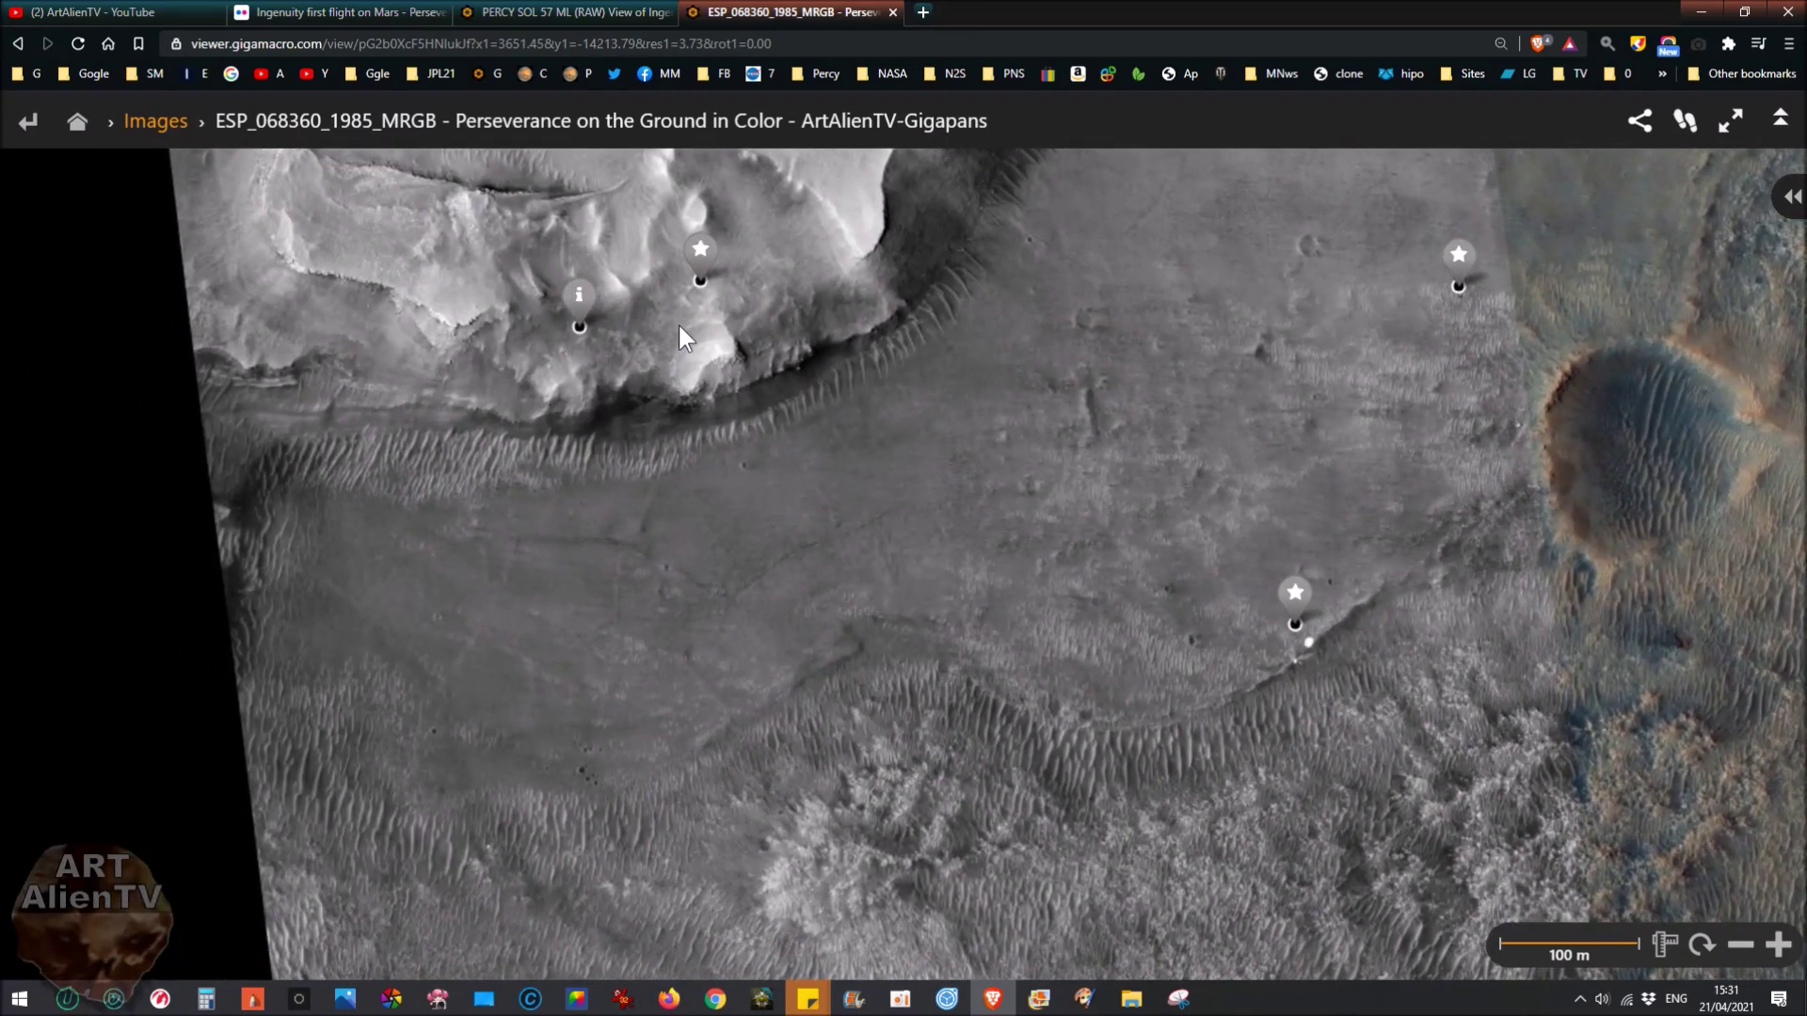
Examine the dark spot in the rough patch beside the info marker at close range with the circular magnifier
scroll(677, 325, "up", 3)
left_click_drag(681, 339, 1012, 553)
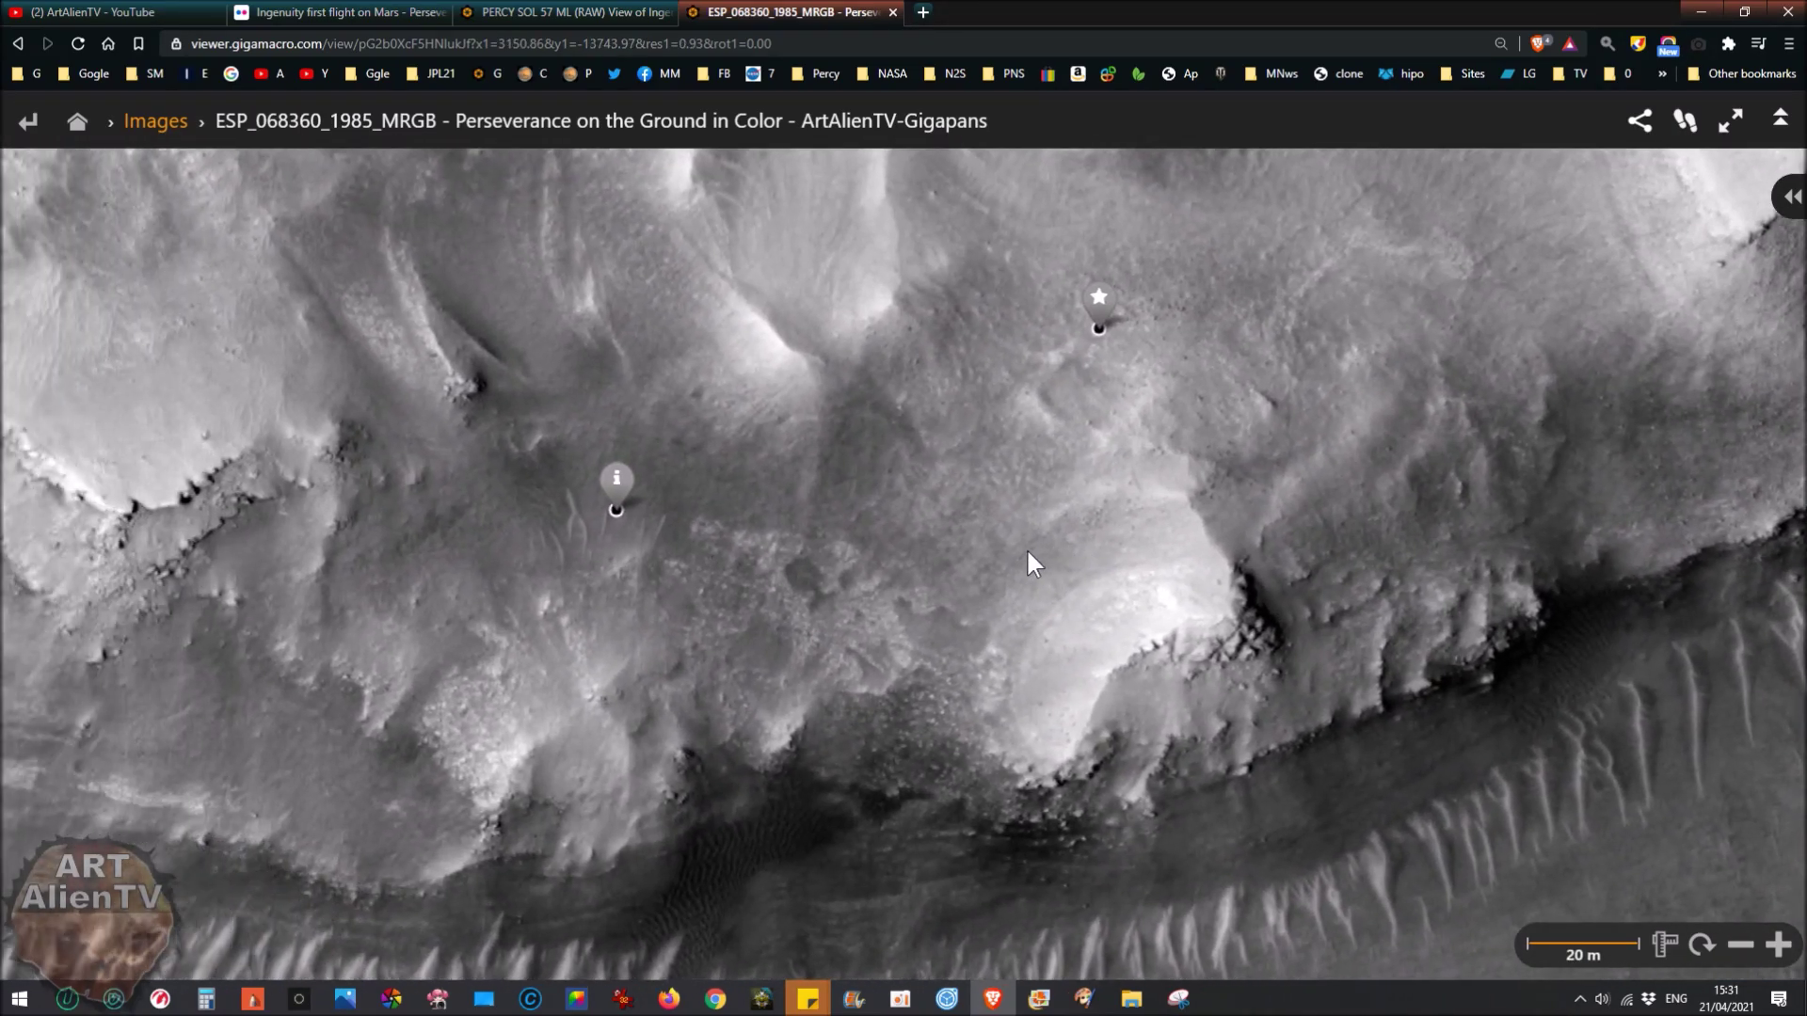
left_click_drag(818, 612, 838, 584)
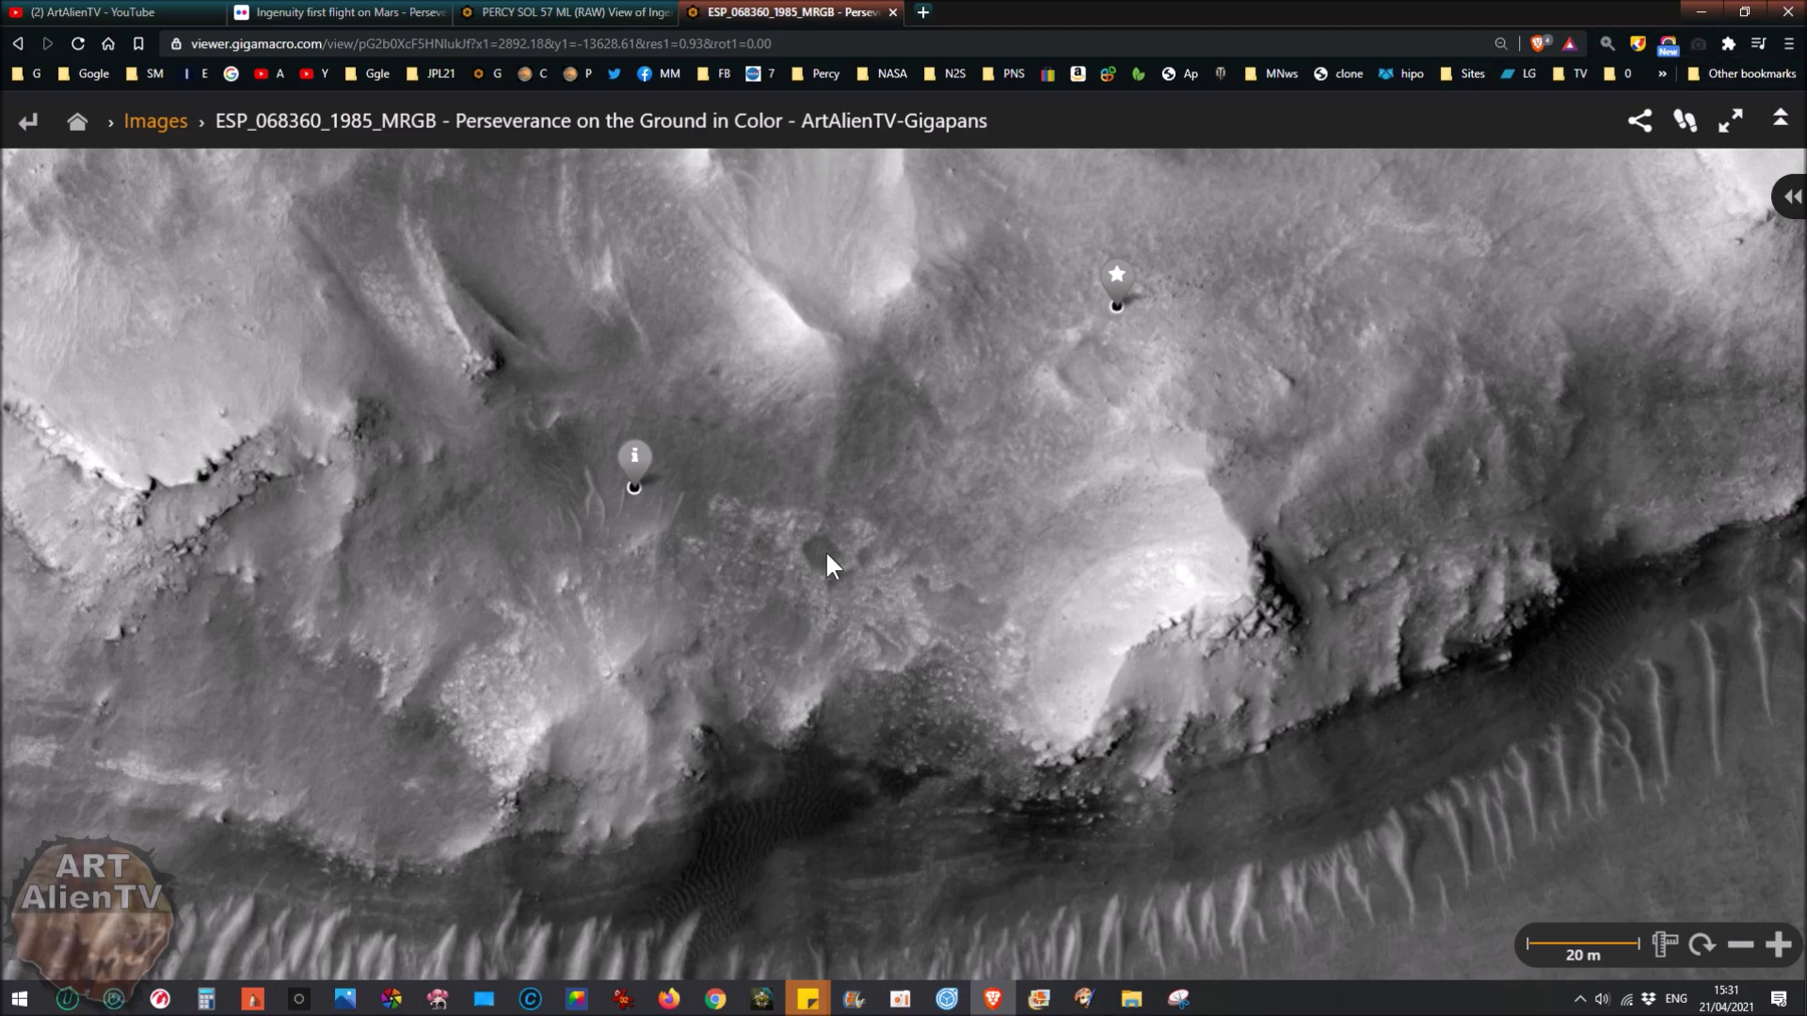
left_click(1602, 45)
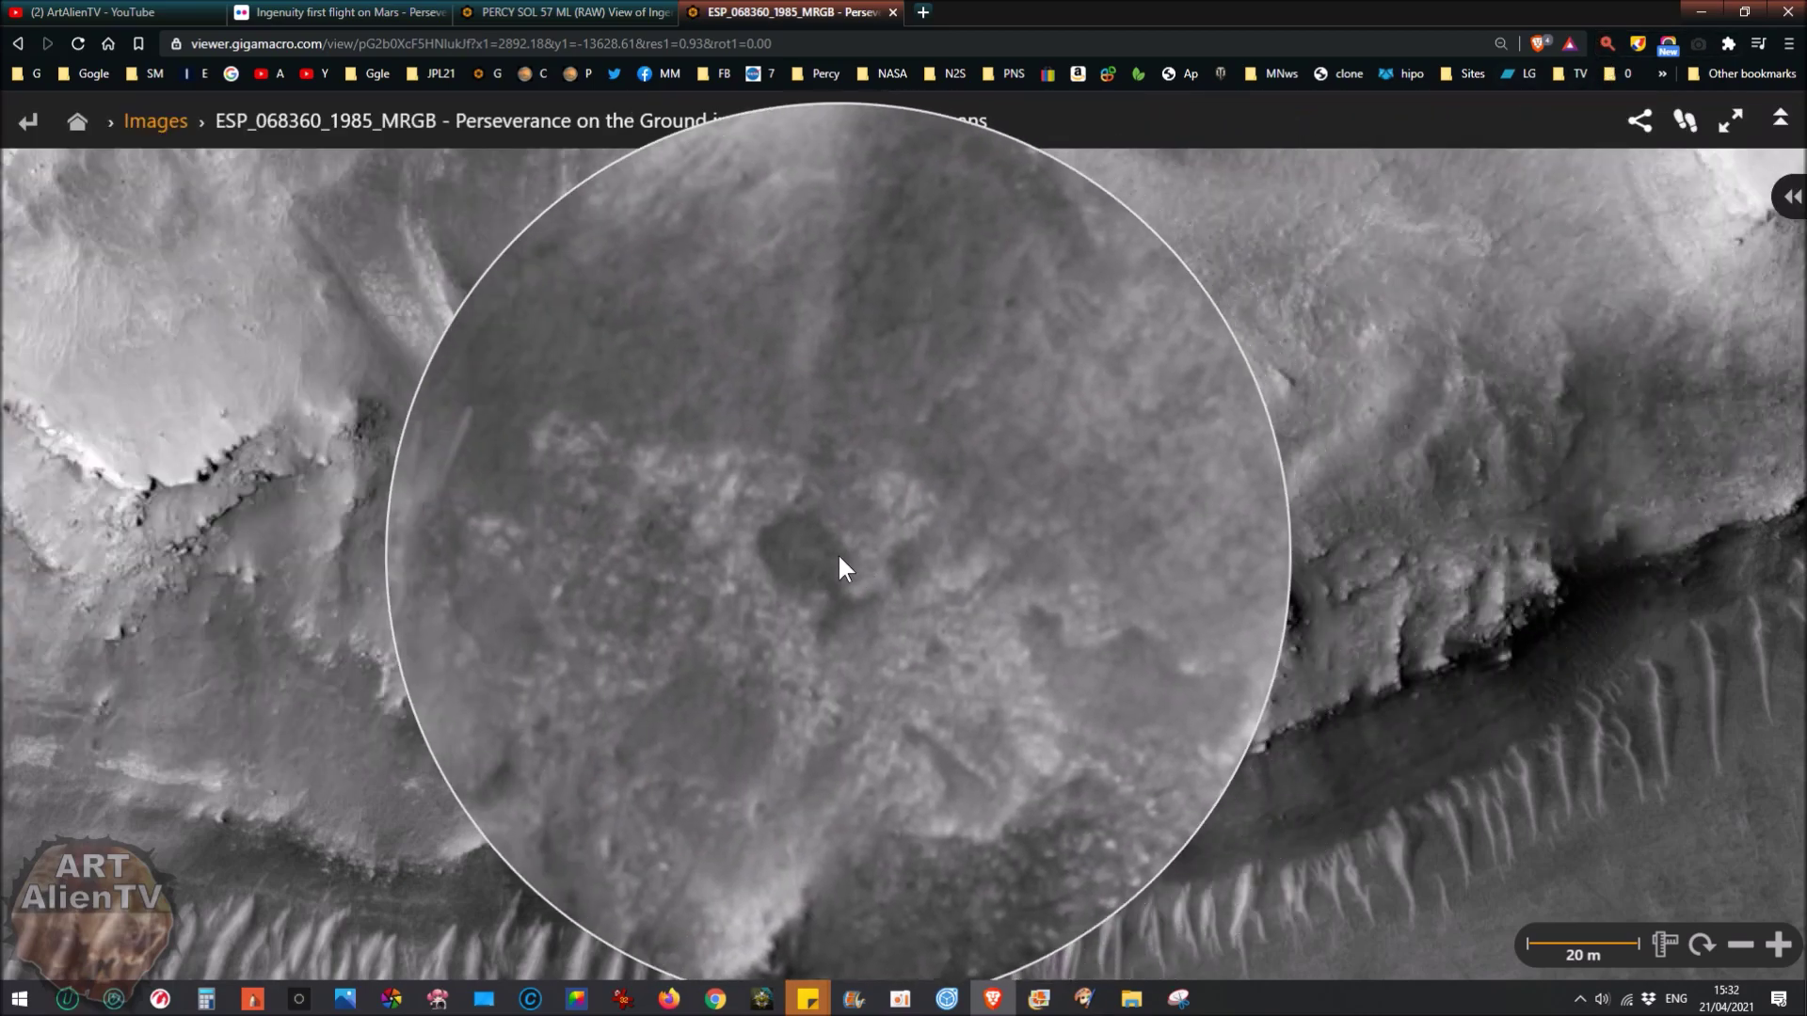